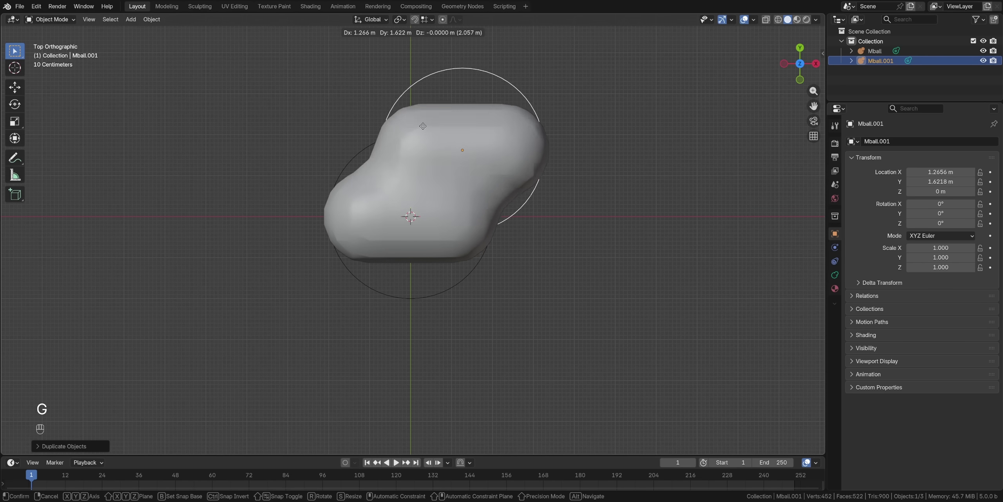
- Delete all metaballs from the scene and add a cube at the origin
click(275, 128)
key(a)
key(Delete)
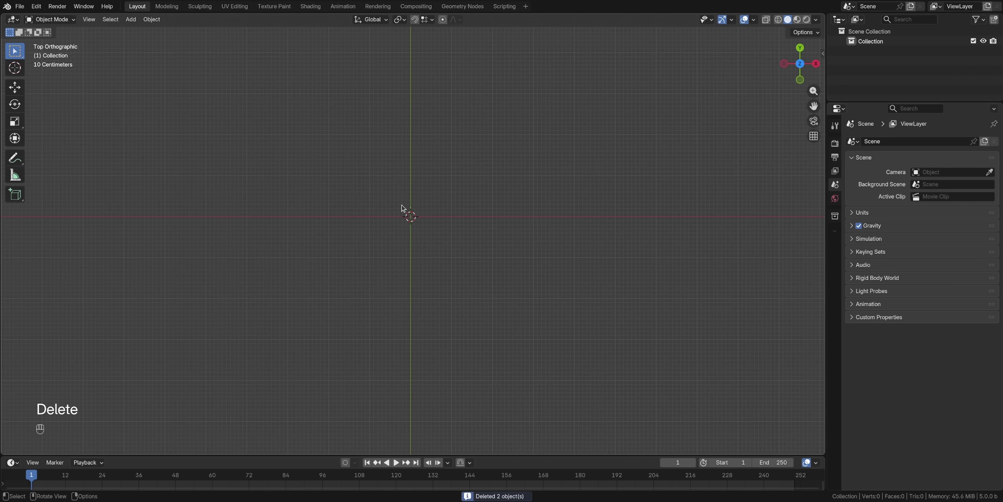
key(shift+a)
mouse_move(396, 175)
click(447, 182)
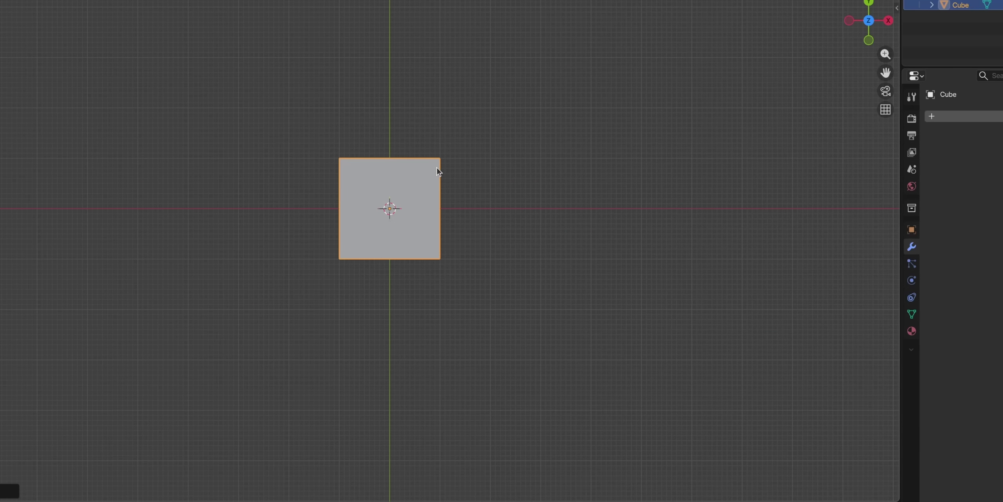
- Add a Bevel modifier to the cube with an amount of 0.98 m and 21 segments
click(983, 117)
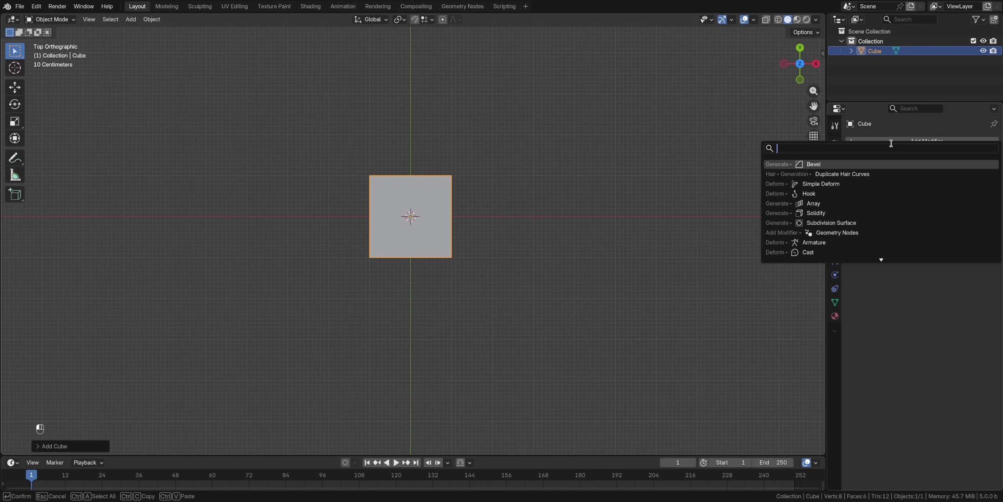
text(bev)
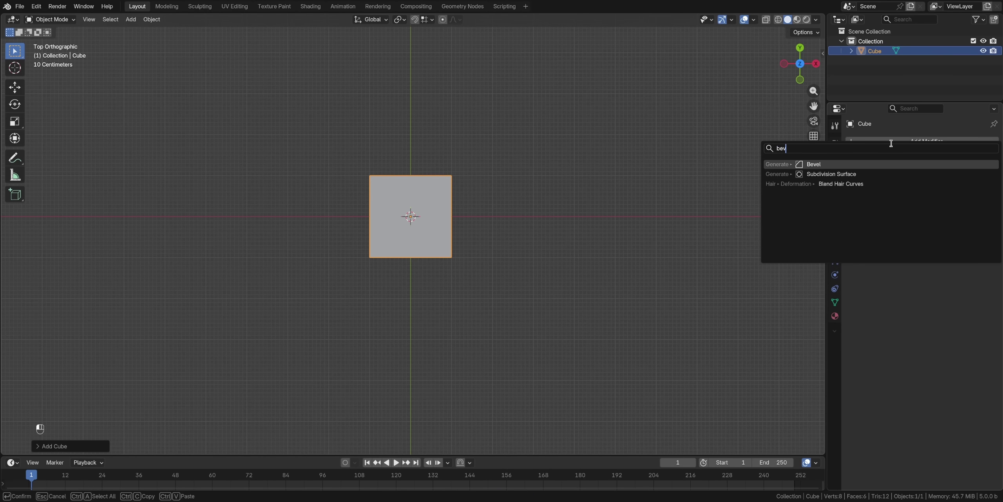
text(e)
key(Return)
click(938, 194)
text(0)
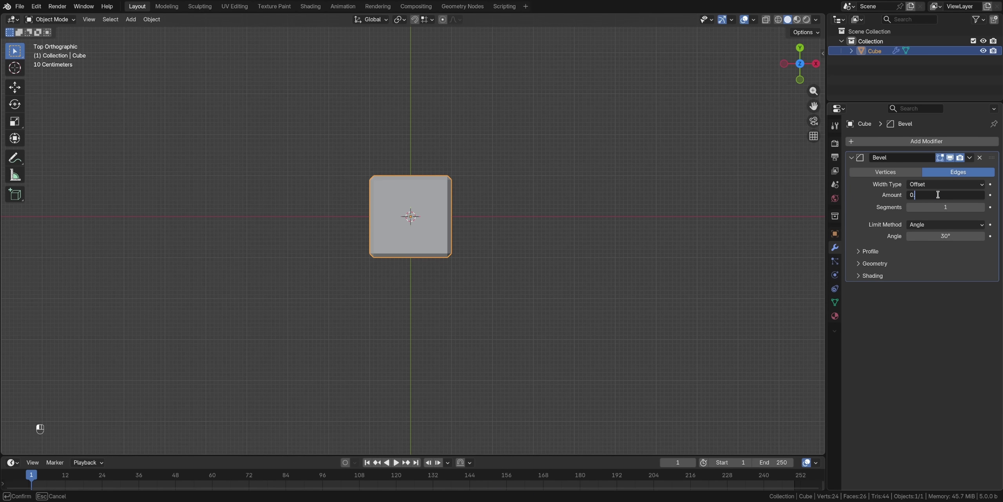
text(.98)
key(Return)
shift+drag(944, 207, 956, 206)
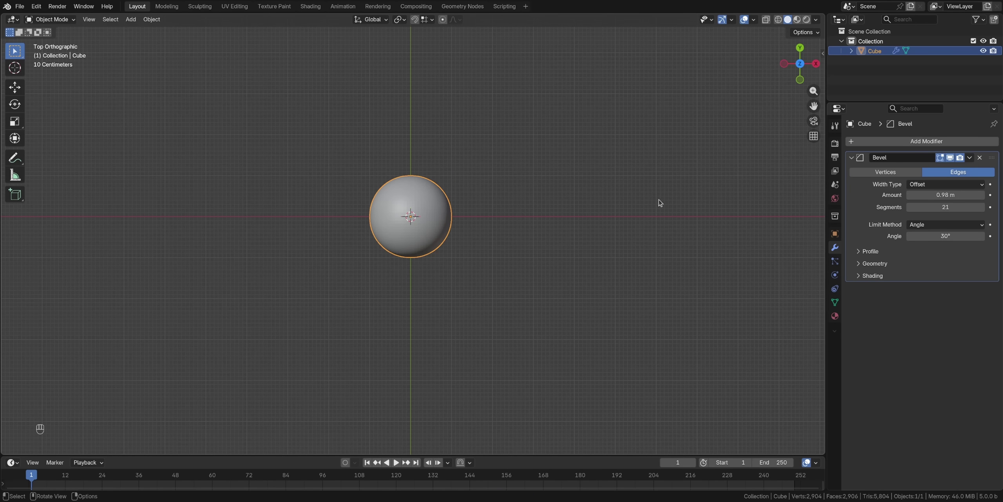
- Stretch the cube's mesh along Y in Edit Mode to form a long vertical capsule
key(Tab)
key(s)
key(y)
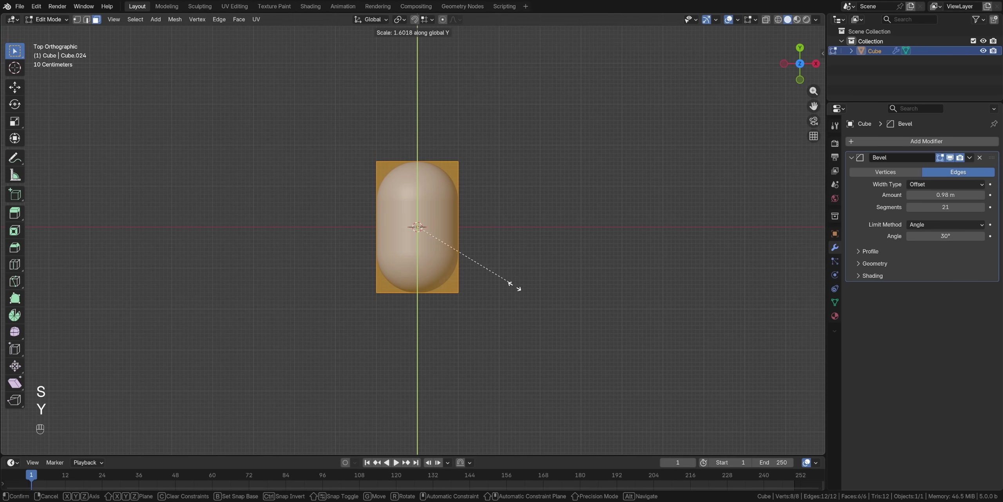
click(650, 351)
key(Tab)
- Duplicate the capsule three times along X, about 2 m apart, to form a row of four
key(shift+d)
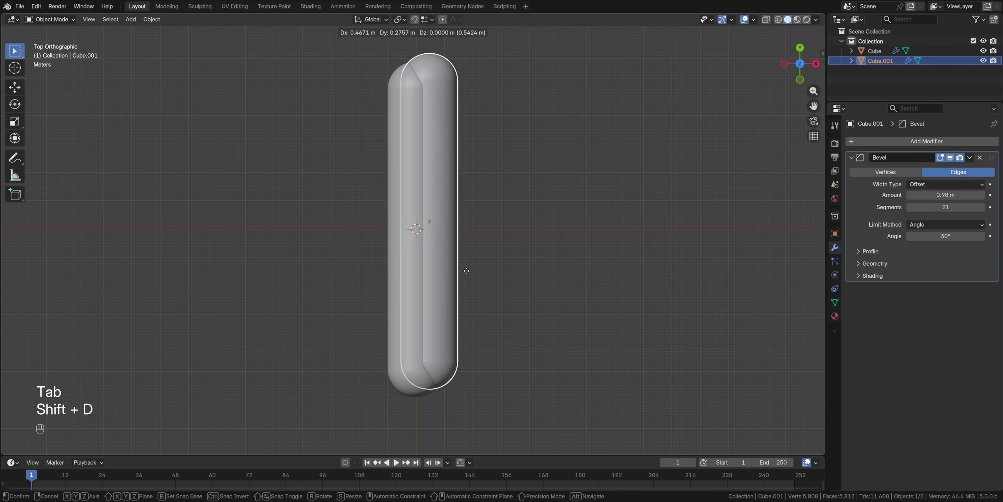
click(490, 284)
key(shift+d)
key(x)
click(545, 284)
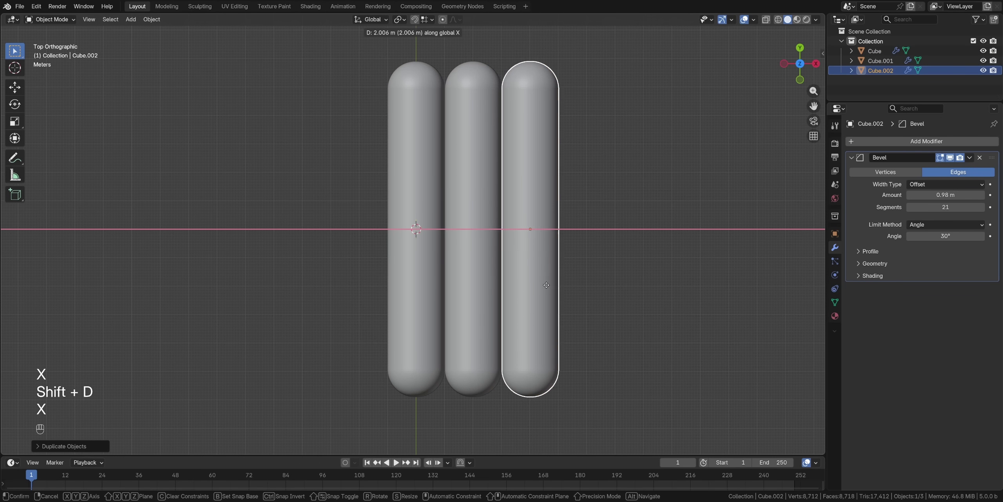
key(shift+d)
key(x)
click(635, 219)
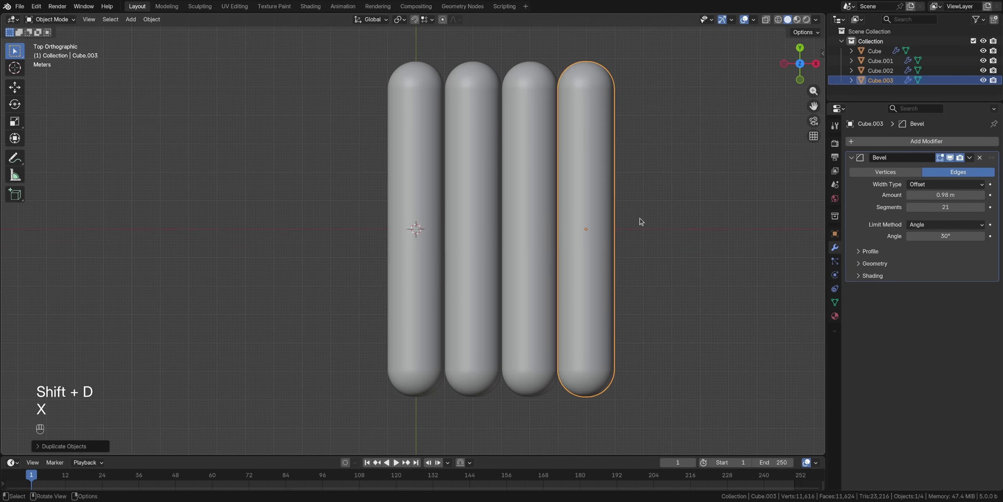
- Start a second row by placing two capsule duplicates below the first row, and try to reposition the first one
scroll(618, 206, down, 3)
key(shift+d)
click(517, 398)
key(shift+d)
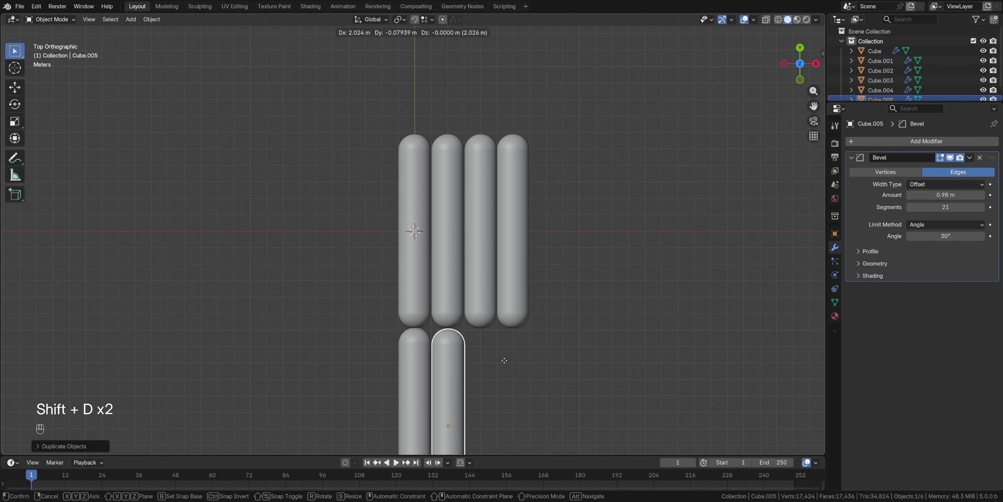
click(504, 358)
ctrl+middle_drag(497, 355, 476, 241)
shift+middle_drag(478, 372, 464, 50)
scroll(413, 238, up, 1)
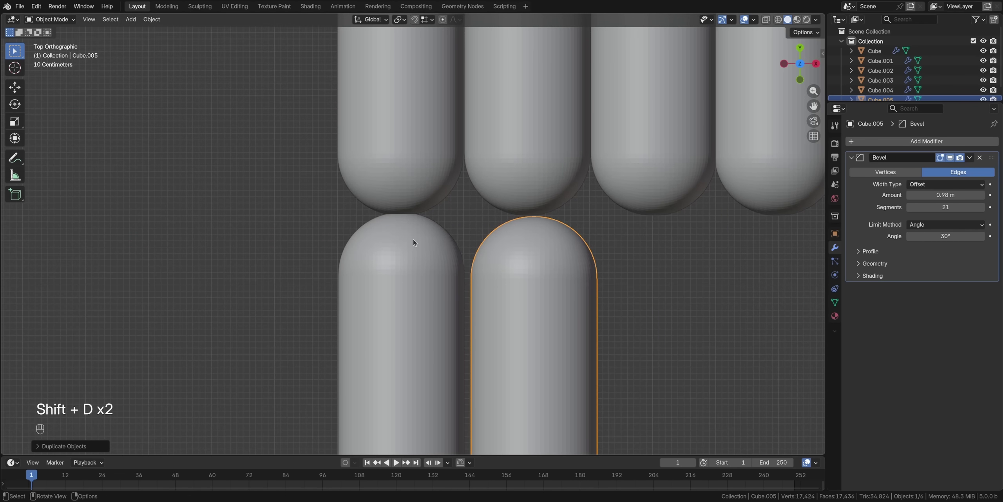
click(415, 254)
key(g)
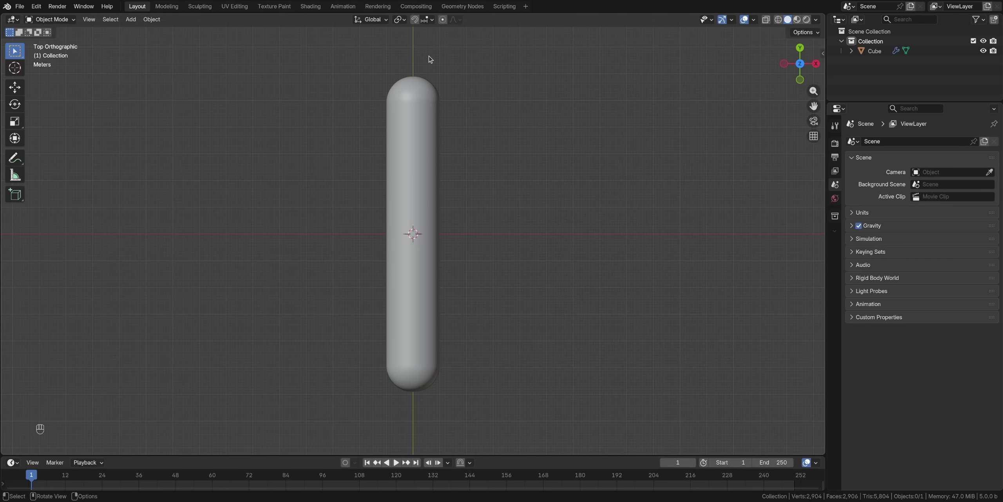
- Turn on grid snapping and snap the capsule mesh's upper and lower end faces to grid lines in Edit Mode
click(429, 22)
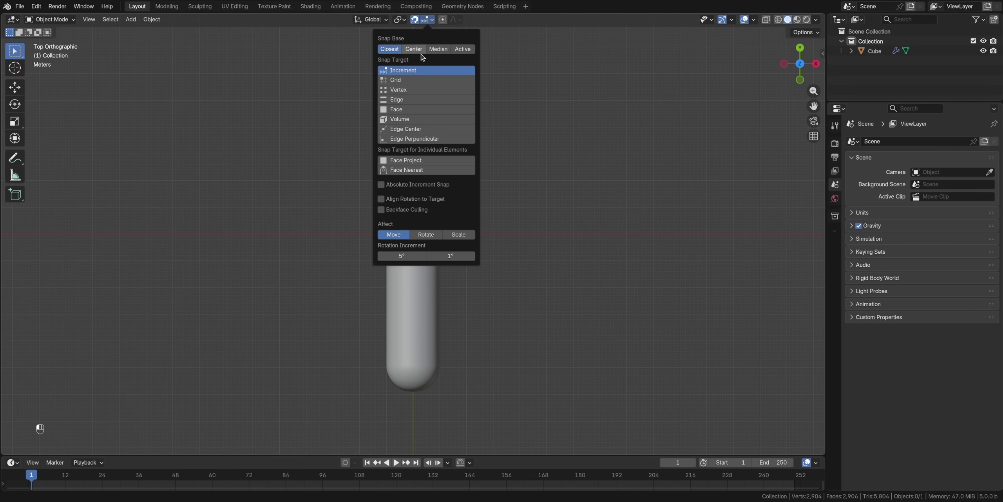
click(416, 82)
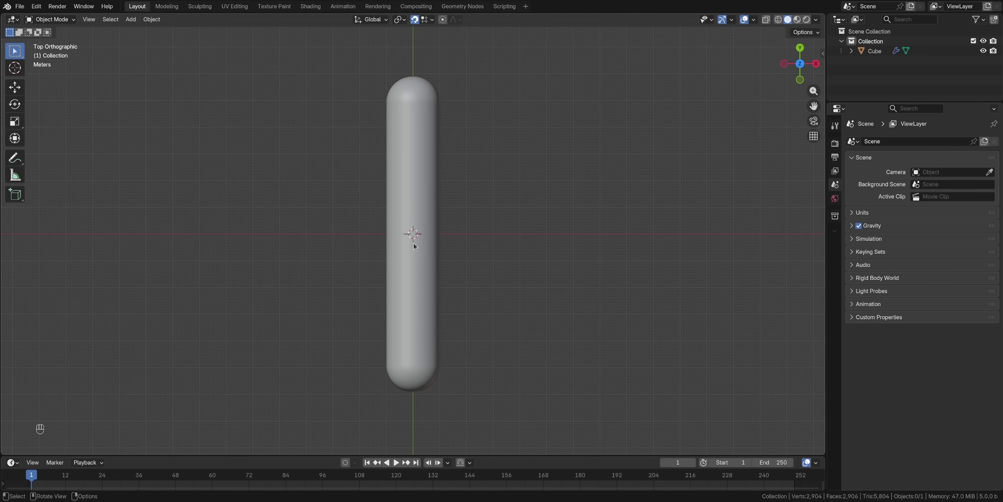
click(412, 237)
key(Tab)
key(alt+z)
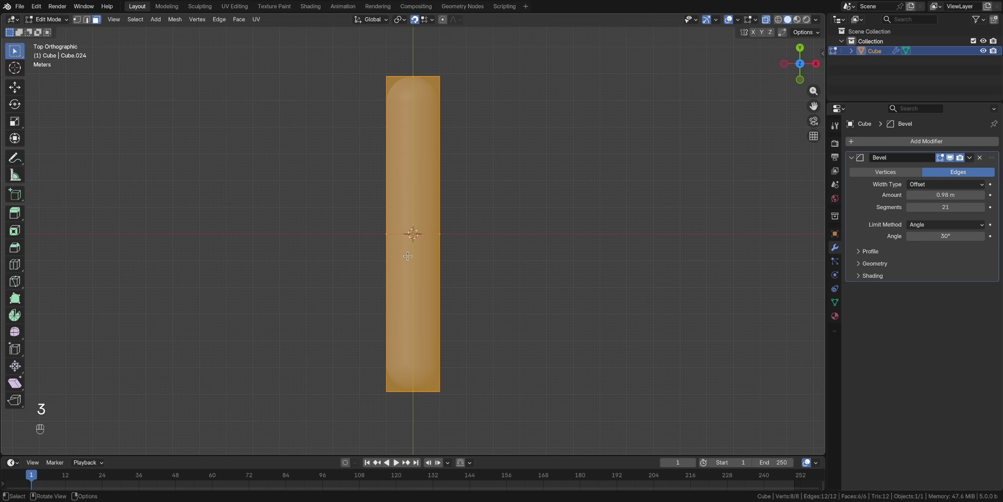
drag(329, 368, 489, 413)
key(g)
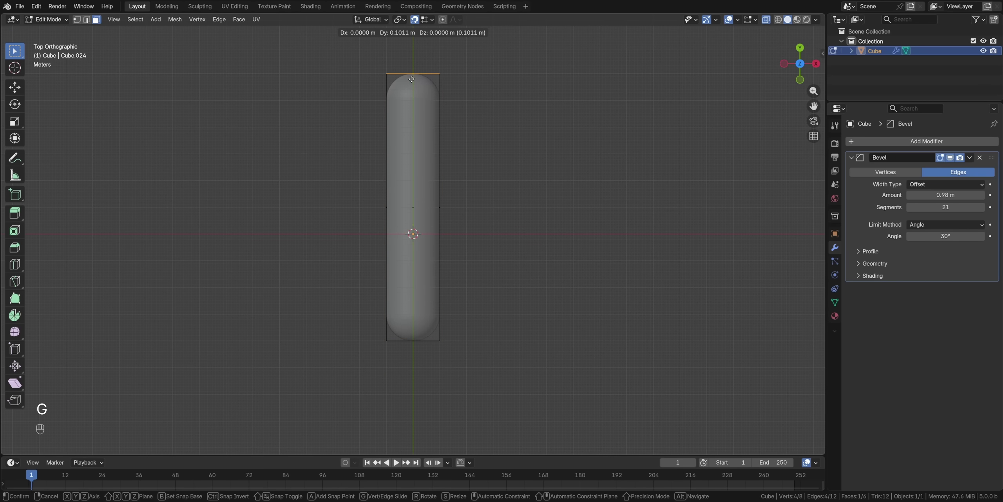
click(413, 74)
drag(318, 285, 482, 368)
key(g)
click(405, 418)
key(Tab)
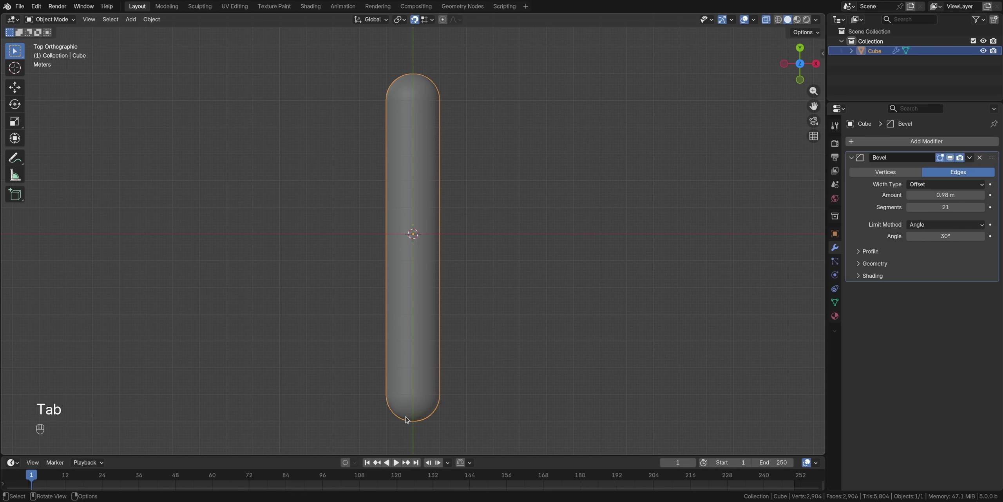
- Duplicate the capsule directly below the original so the two sit end to end
ctrl+middle_drag(448, 238, 453, 288)
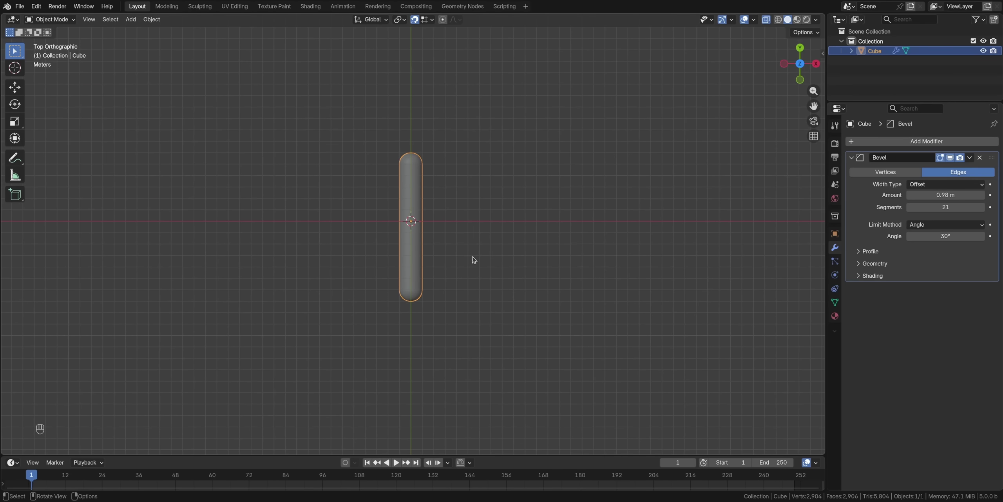
key(shift+d)
click(414, 367)
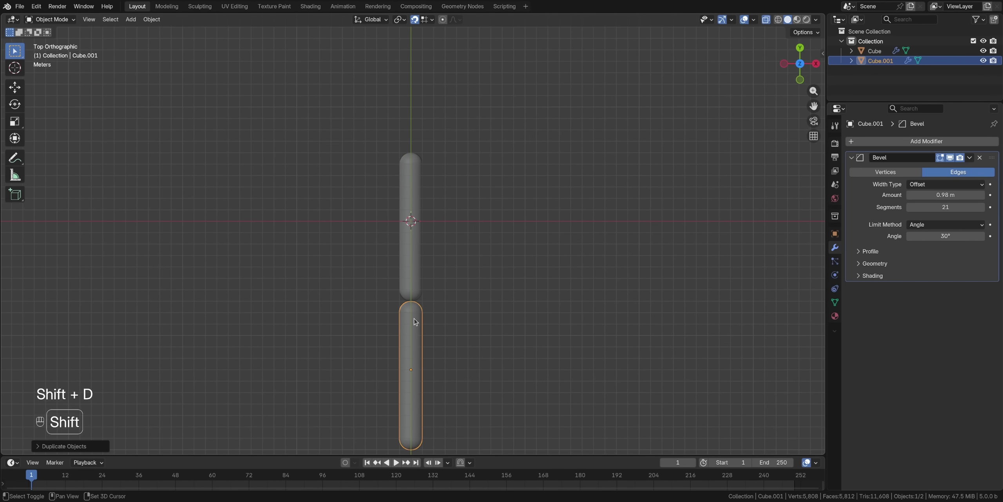
shift+middle_drag(414, 366, 415, 276)
- Duplicate both capsules 2 m along X with X-ray off and repeat the duplication to extend the grid to eight columns
key(a)
key(alt+z)
key(shift+d)
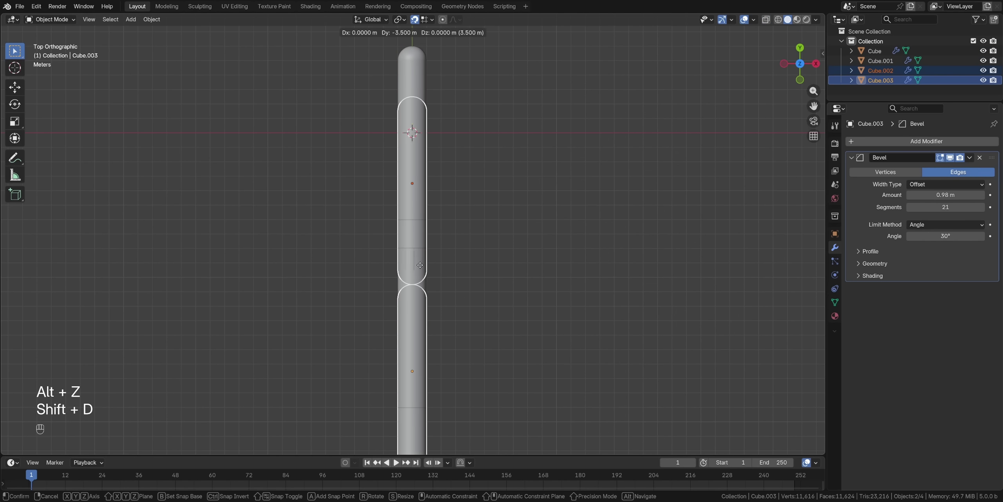
key(x)
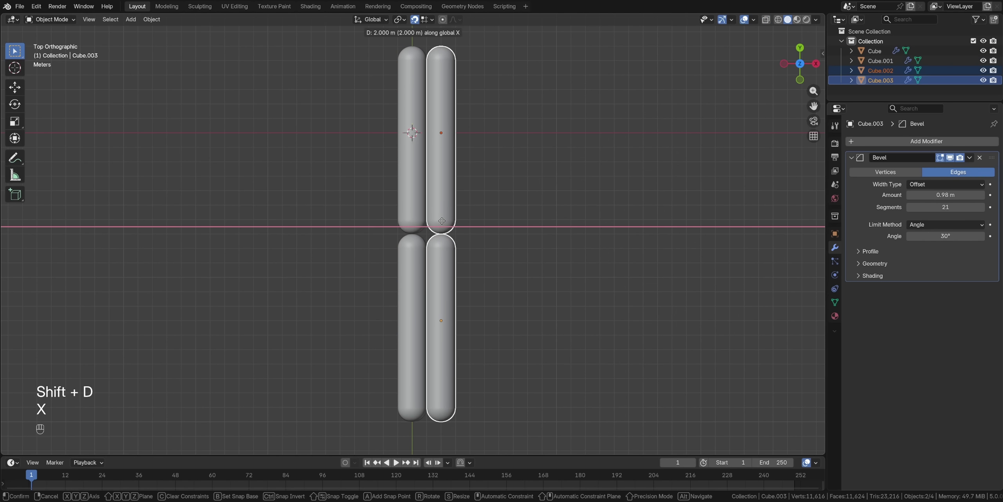
click(441, 221)
key(shift+r)
key(shift+r)
key(shift+r)
key(shift+r)
key(shift+r)
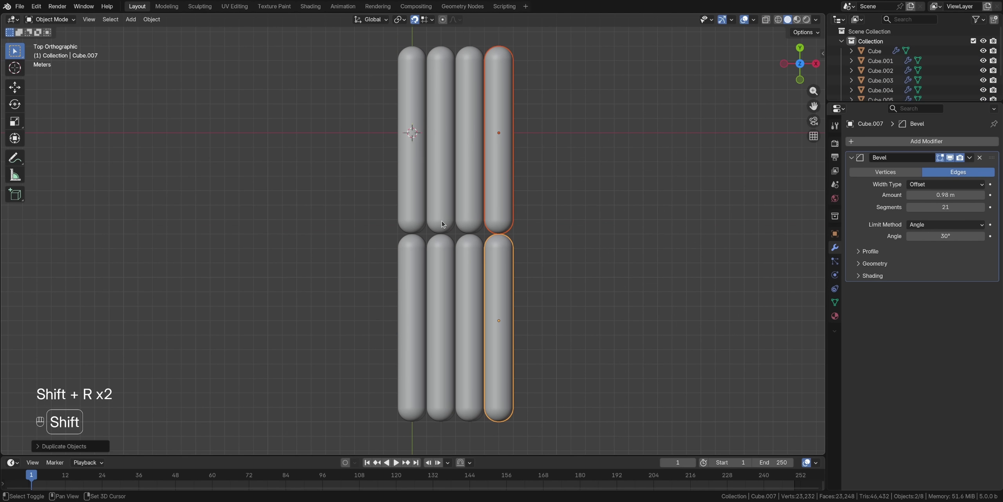
key(shift+r)
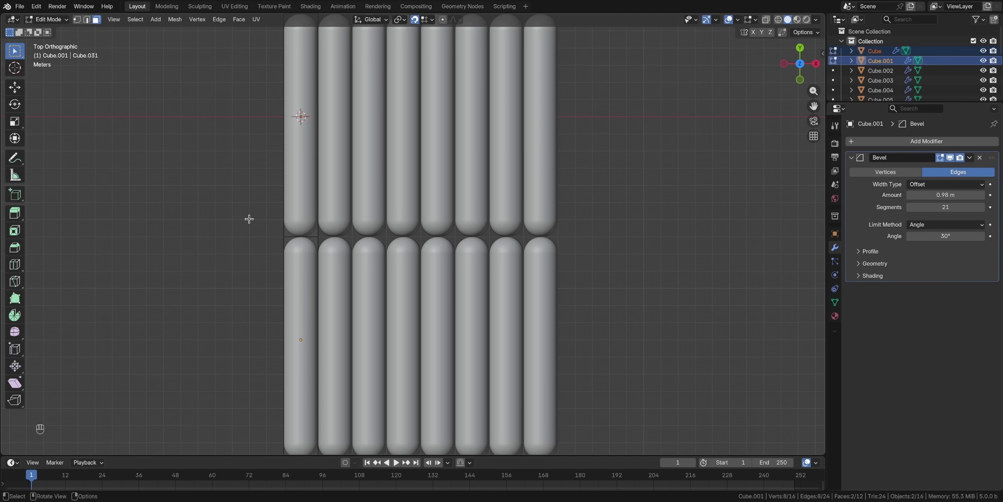
- Move the meeting end faces of the first column's two capsules 2 m down along Y
key(alt+z)
drag(356, 265, 356, 265)
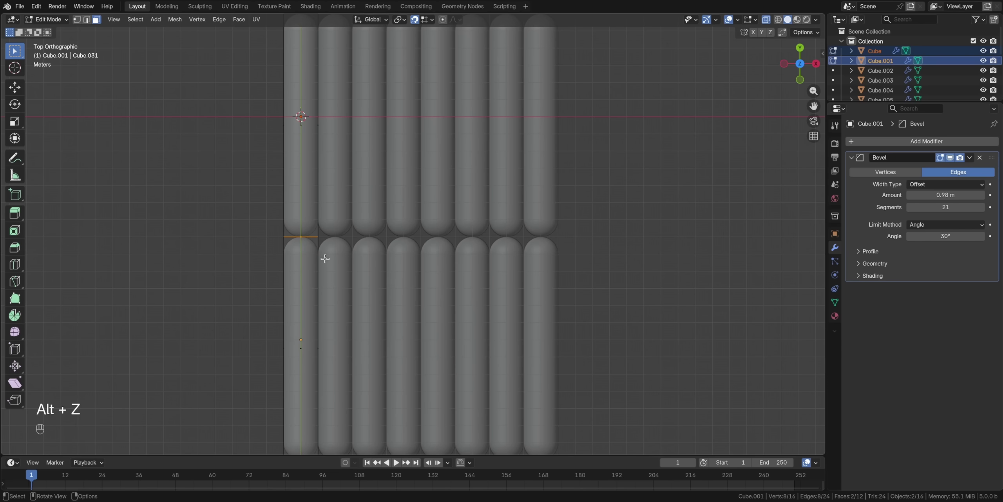
key(g)
key(y)
click(332, 268)
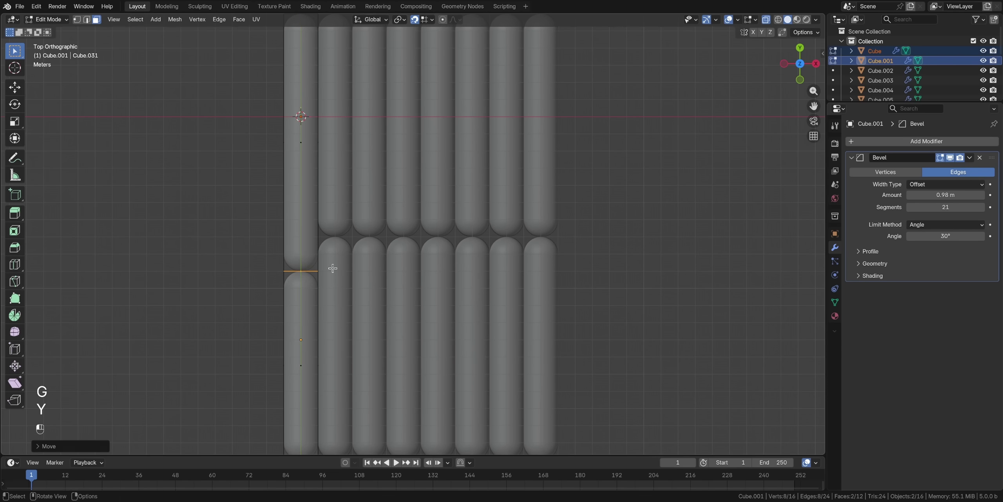
key(Tab)
- Move the meeting end faces of the second column's two capsules about 1 m up along Y
click(340, 215)
shift+click(343, 265)
key(Tab)
drag(298, 206, 376, 261)
key(g)
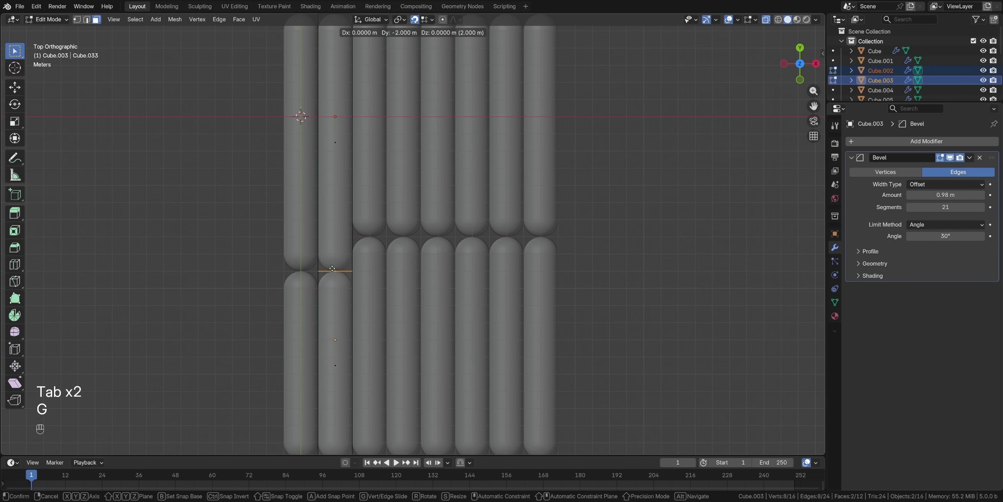
key(y)
click(329, 217)
key(Tab)
- Move the meeting end faces of the fourth column's capsules about 3 m down, and shift the sixth column's meeting faces along Y
click(398, 222)
shift+click(405, 269)
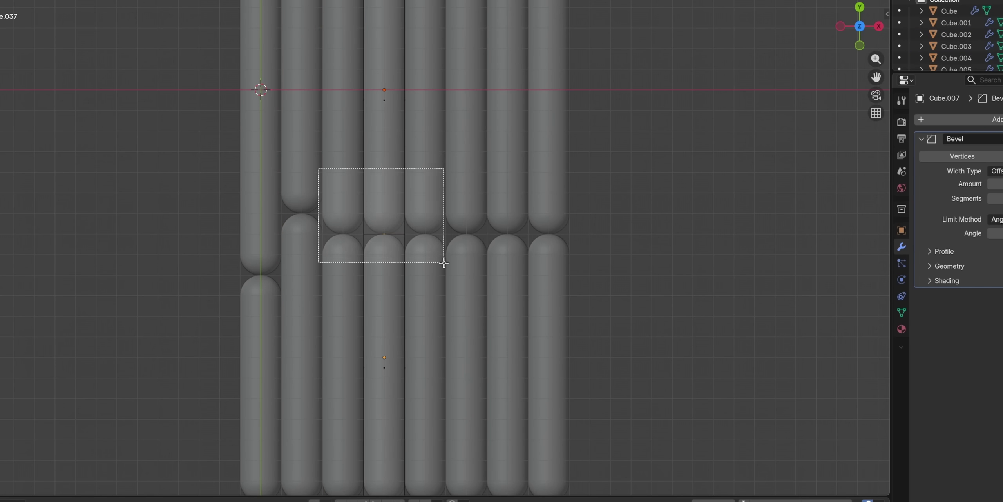
drag(444, 263, 444, 262)
key(g)
key(y)
click(417, 312)
key(Tab)
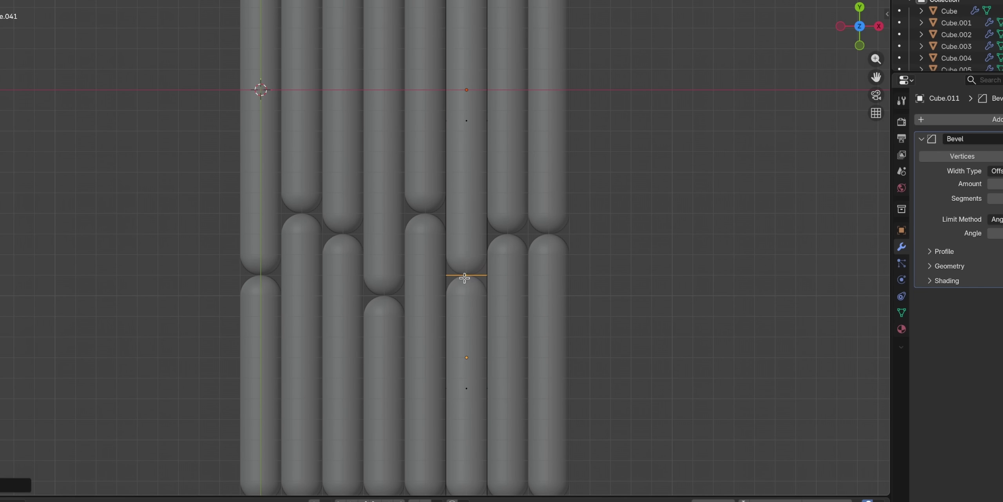
key(g)
key(y)
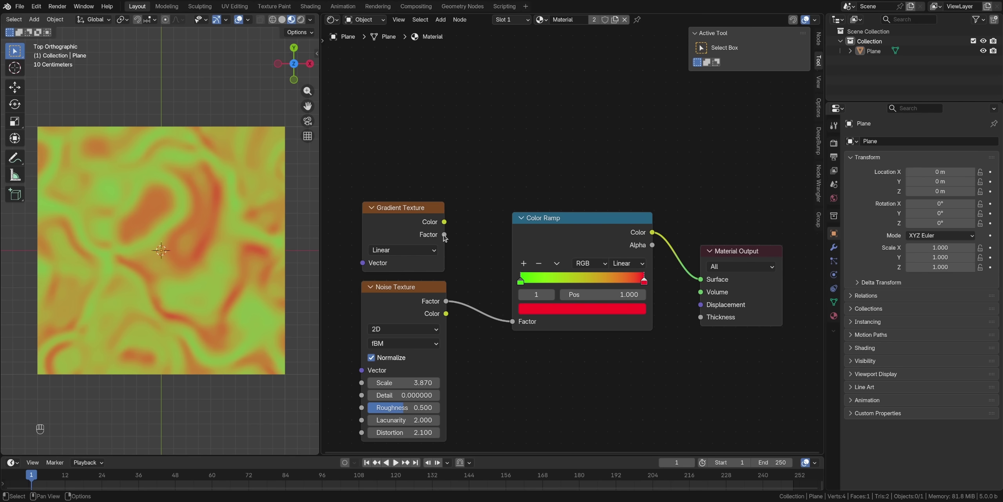
- Try the Gradient Texture's factor as the Color Ramp input and reconnect the Noise Texture's factor
drag(445, 235, 513, 322)
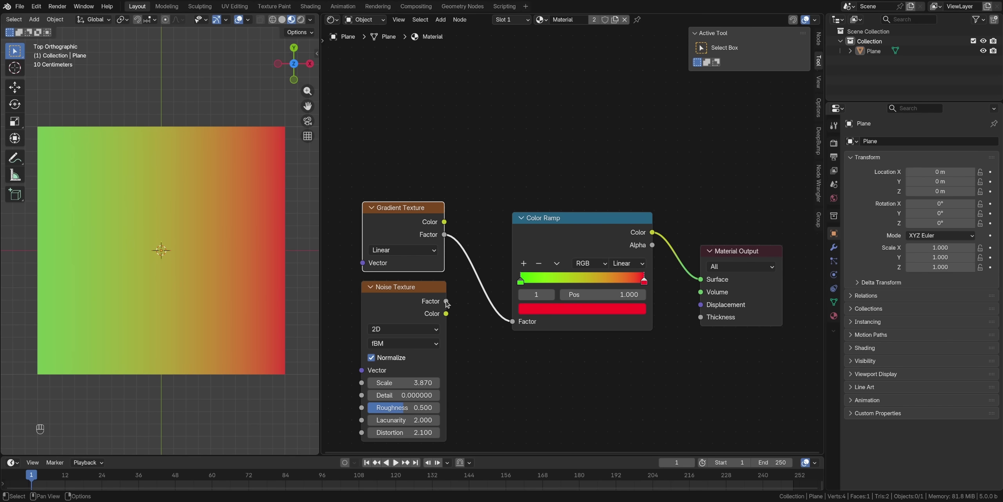
drag(446, 301, 513, 322)
mouse_move(521, 282)
mouse_down()
mouse_move(596, 282)
mouse_move(517, 285)
mouse_up()
mouse_move(638, 280)
mouse_down()
mouse_move(549, 282)
mouse_move(648, 287)
mouse_up()
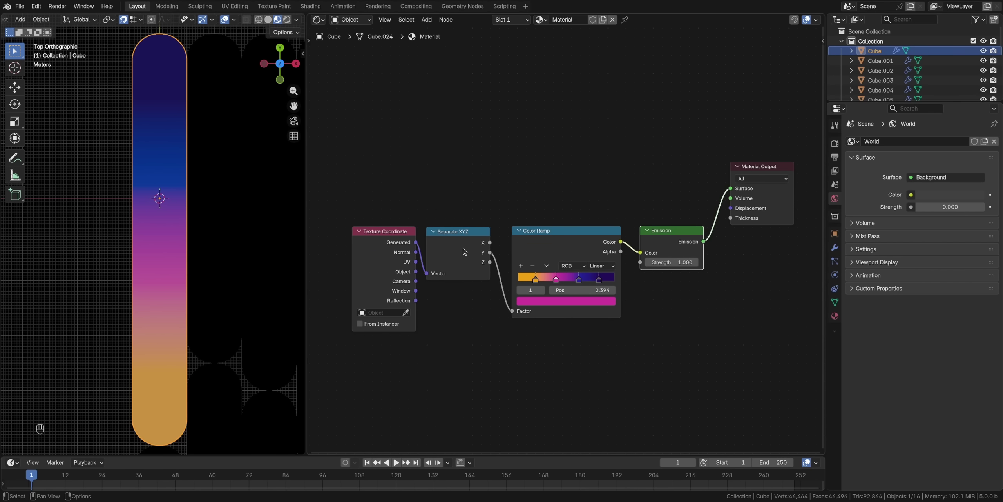
- Preview the Texture Coordinate's Generated output, the Separate XYZ outputs and the Color Ramp in turn on the capsule
ctrl+shift+click(399, 249)
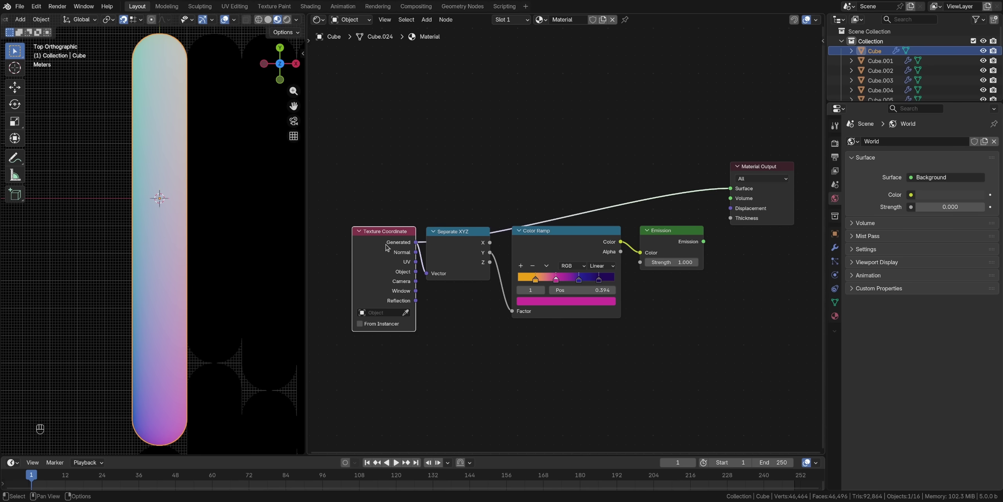
ctrl+shift+click(484, 246)
ctrl+shift+click(485, 246)
ctrl+shift+click(484, 246)
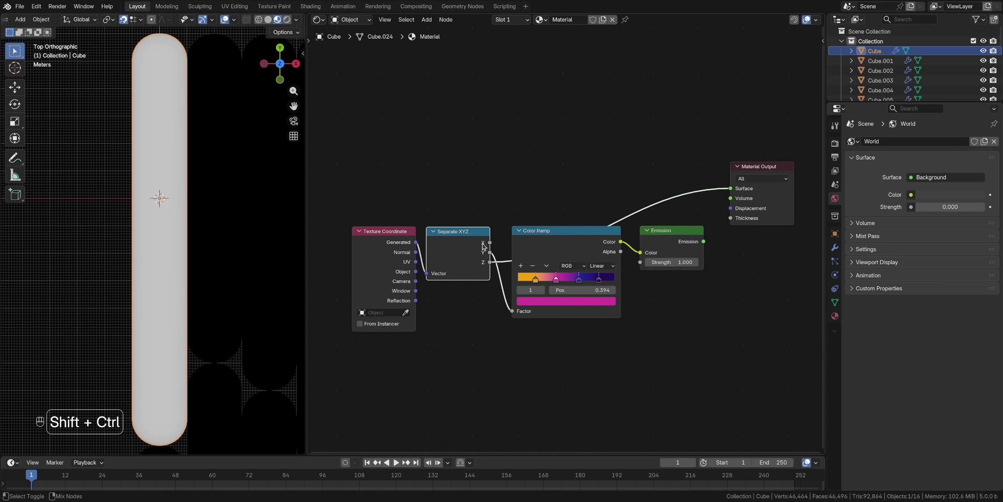
ctrl+shift+click(491, 256)
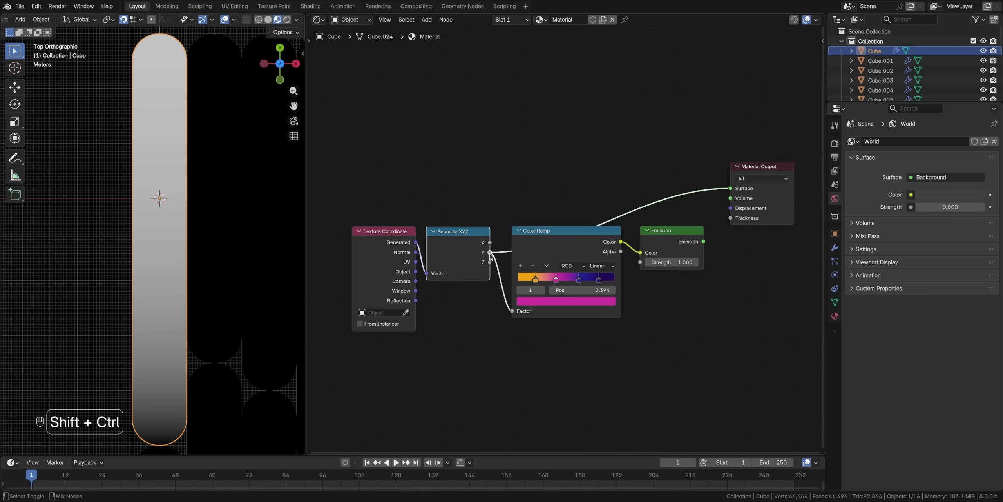
ctrl+shift+click(576, 245)
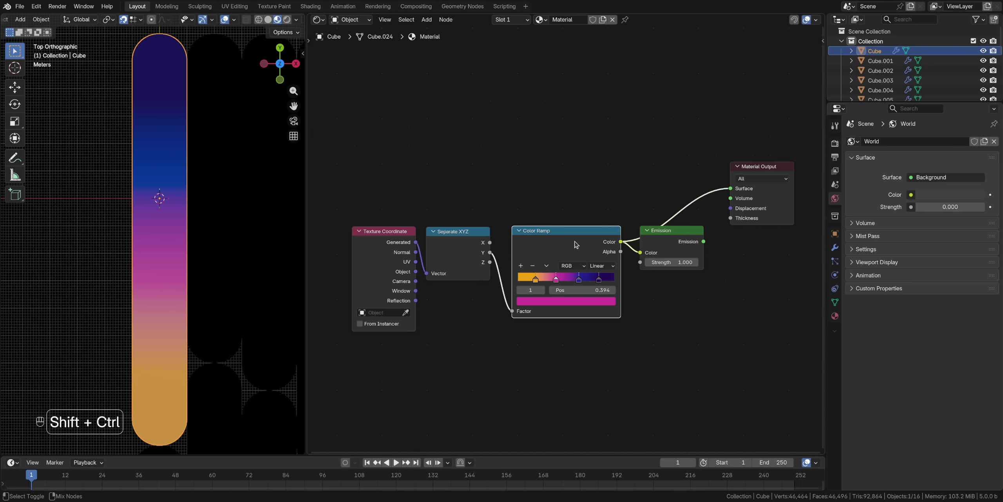
- Route the Emission node to the Material Output and set the Color Ramp's interpolation to B-Spline
ctrl+shift+click(670, 245)
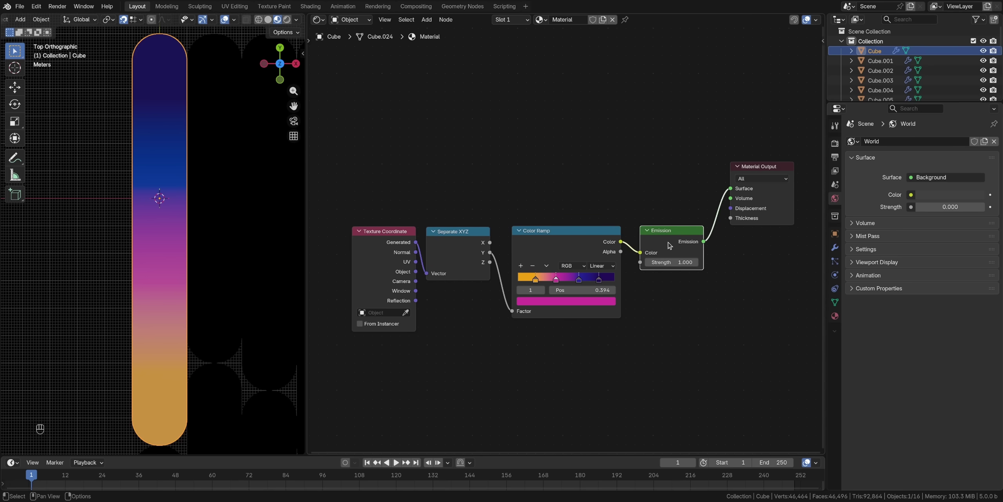
ctrl+middle_drag(657, 342, 645, 242)
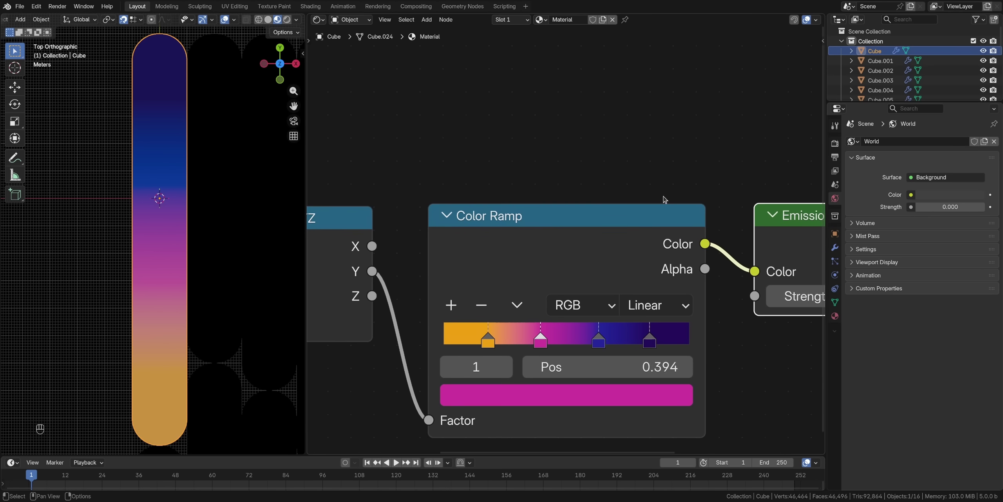
middle_drag(662, 186, 651, 132)
click(652, 253)
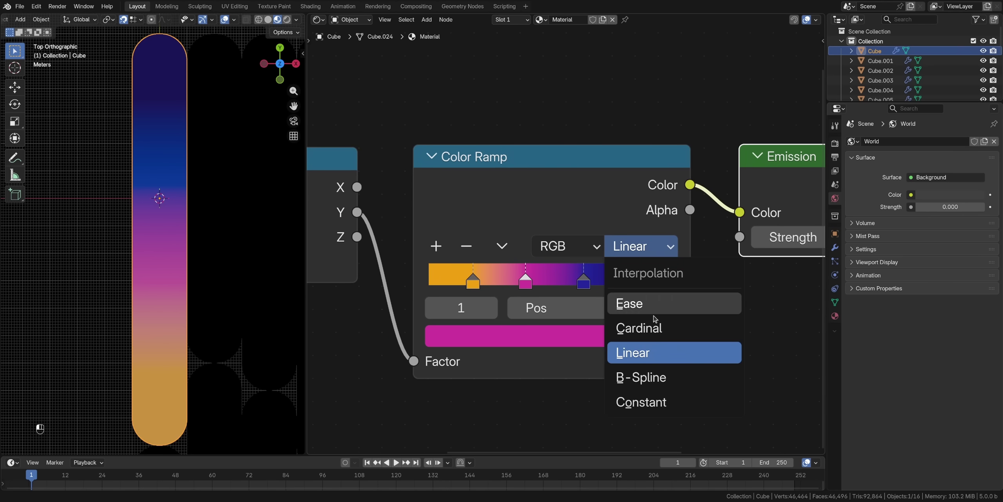
click(655, 377)
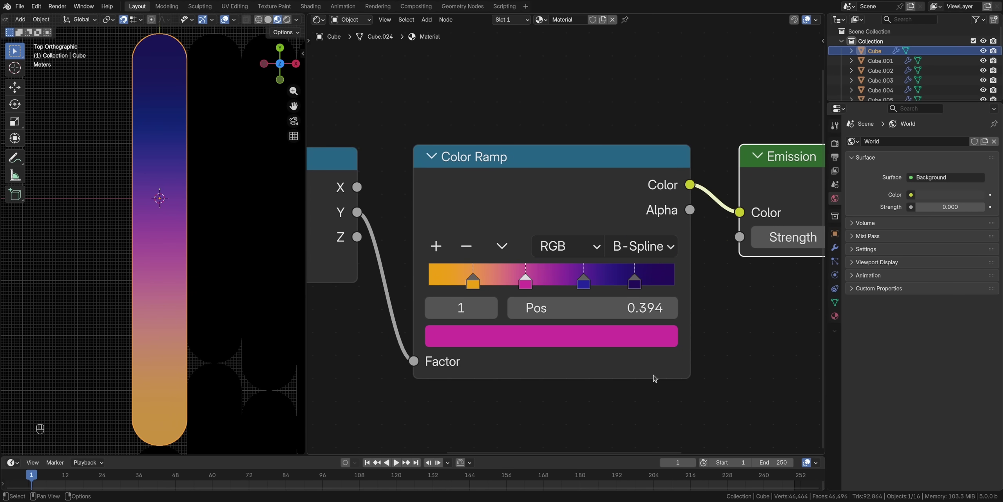
- Set the scene's color management view transform to Khronos PBR Neutral
click(835, 144)
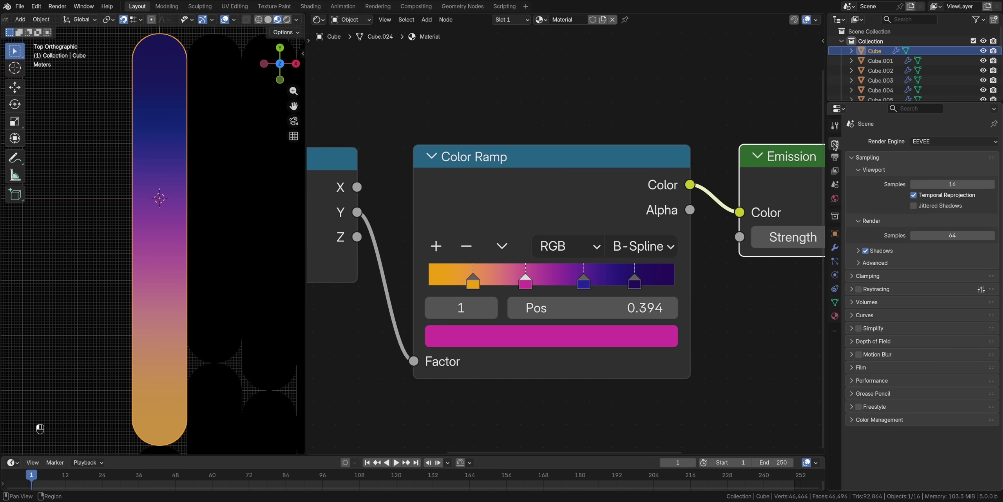
click(897, 420)
click(927, 449)
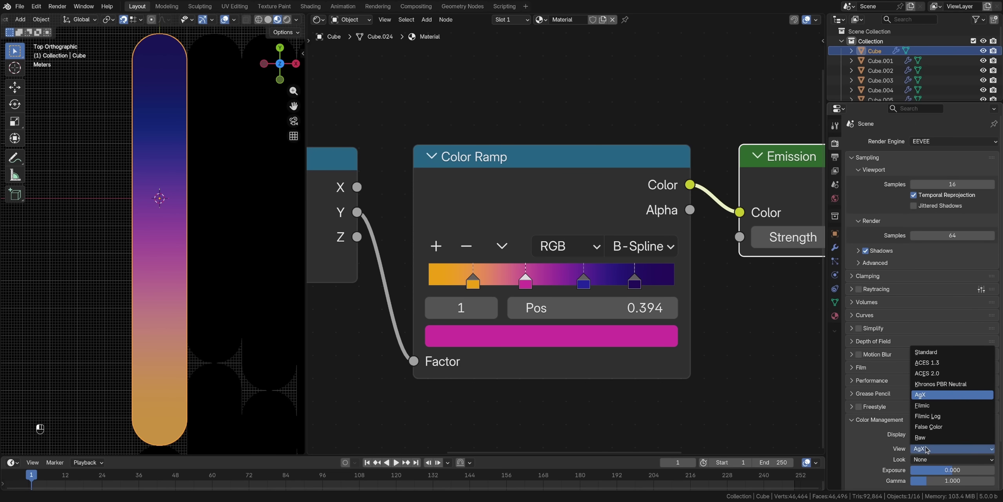
click(937, 384)
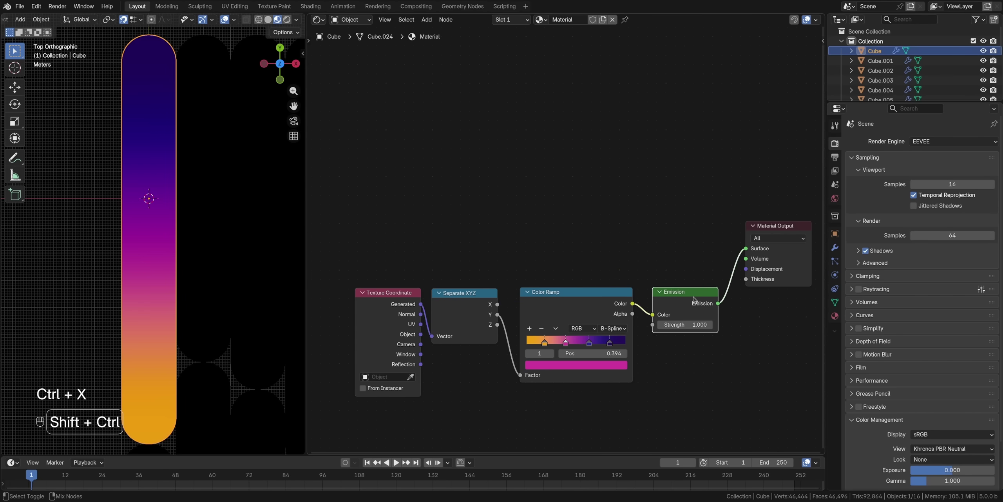
- Add a Normal node and feed it the Normal output of a duplicated Texture Coordinate node
key(shift+a)
text(normal)
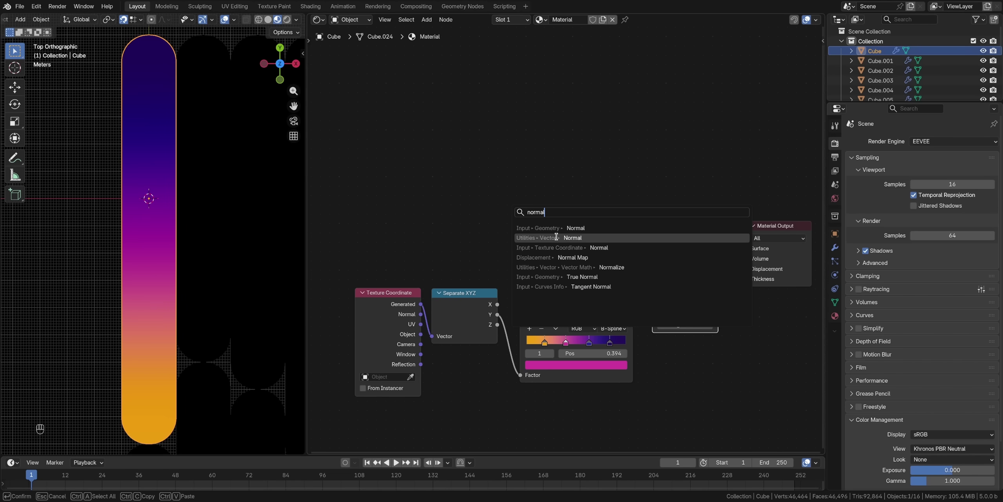
click(555, 237)
click(436, 155)
click(387, 326)
key(shift+d)
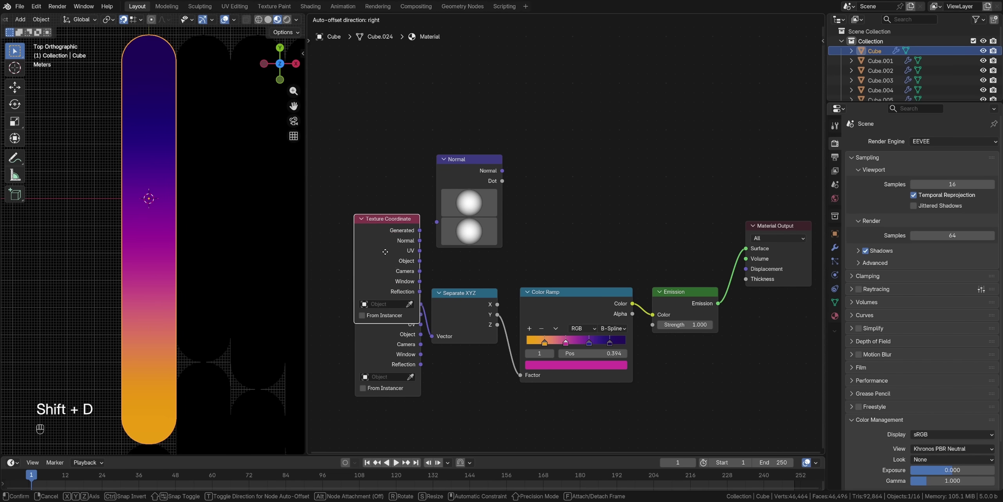
click(408, 198)
drag(419, 186, 437, 222)
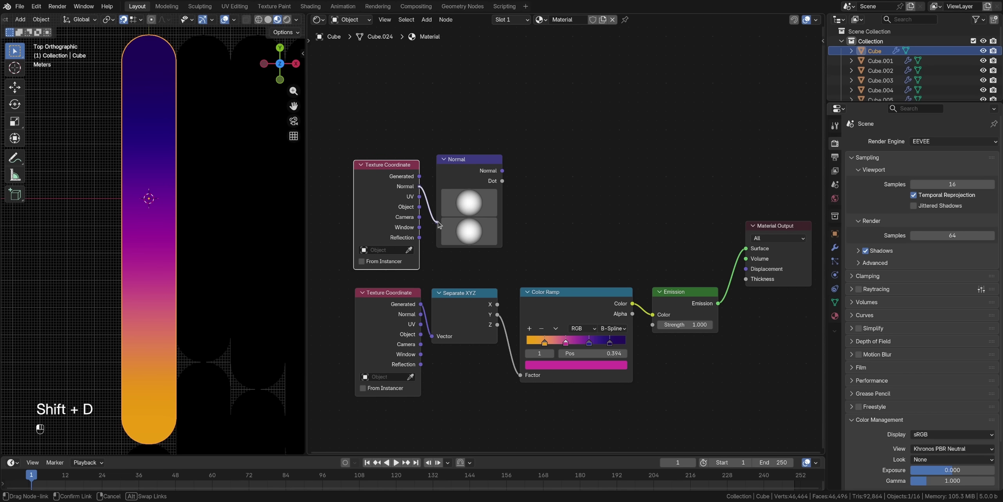
- Preview the Normal node's Dot output and inspect the capsule's shading up close, from its end and from above
ctrl+shift+click(503, 183)
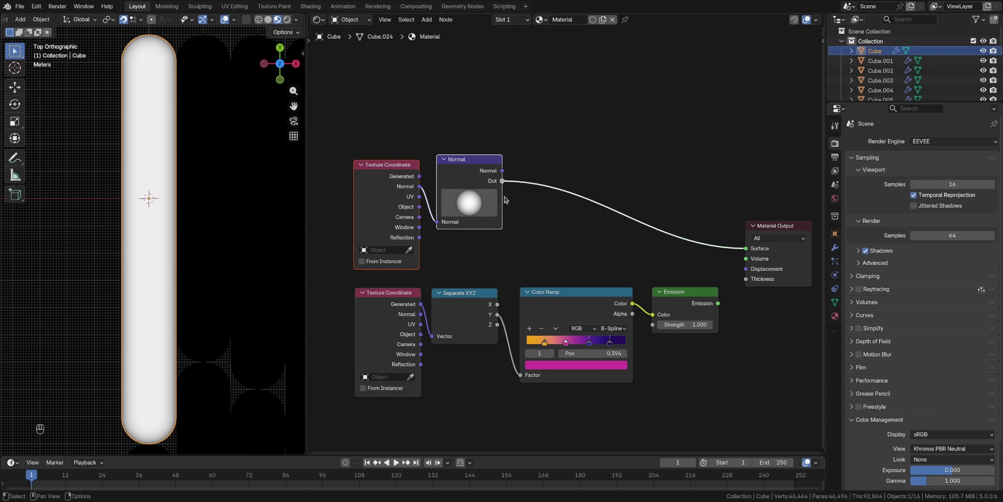
ctrl+middle_drag(131, 231, 229, 262)
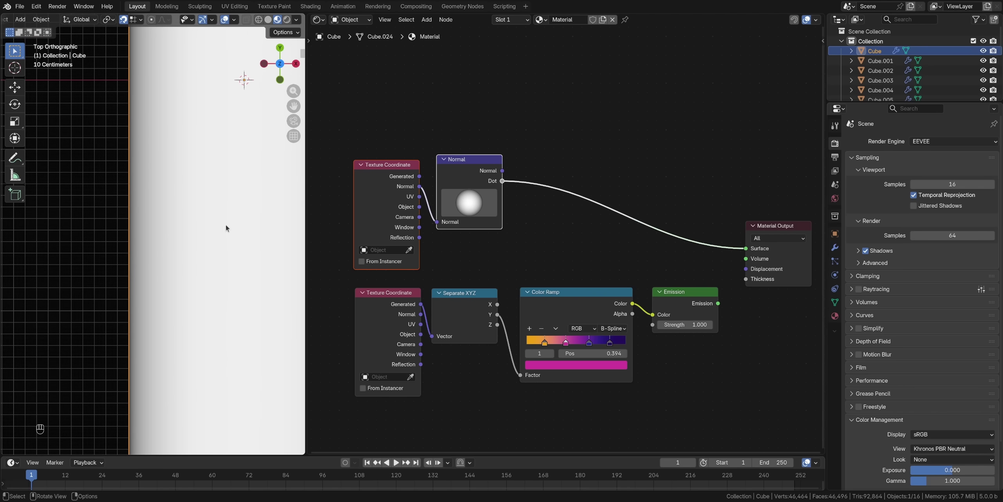
middle_drag(226, 225, 180, 260)
mouse_move(181, 260)
shift+middle_down()
mouse_move(148, 278)
mouse_move(168, 272)
shift+middle_up()
mouse_move(168, 273)
shift+middle_down()
mouse_move(213, 269)
mouse_move(186, 276)
shift+middle_up()
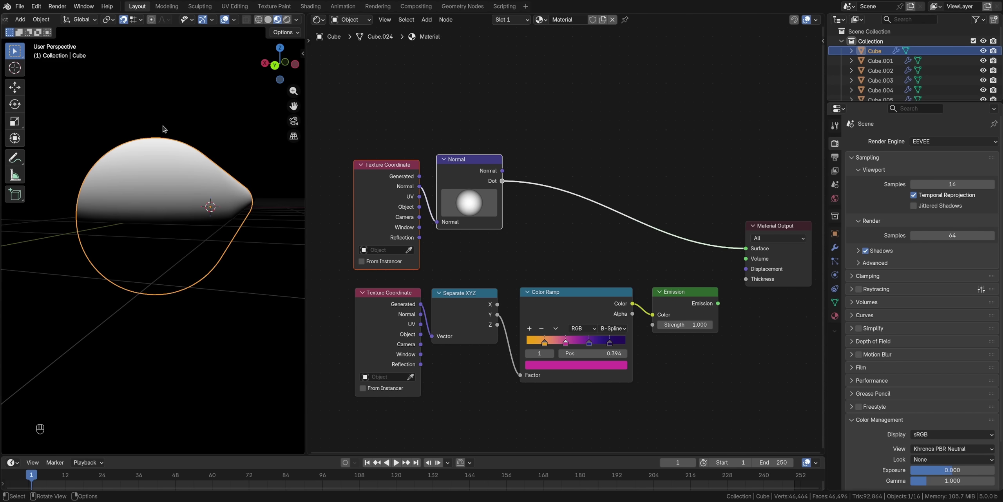
key(KP_7)
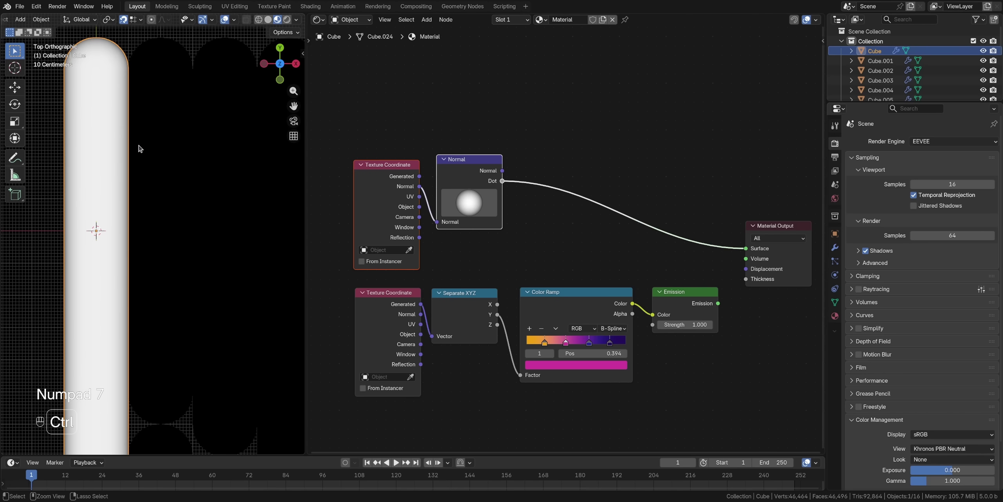
ctrl+middle_drag(139, 148, 173, 218)
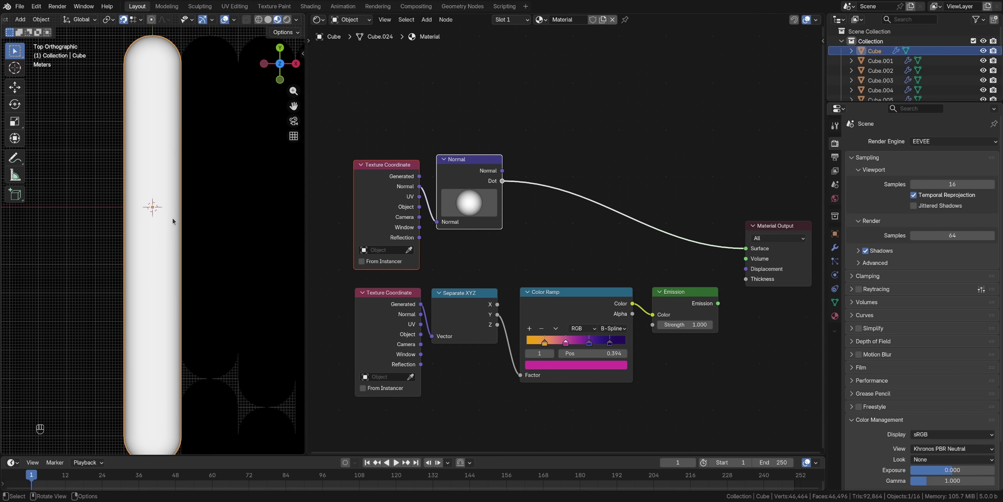
- Insert an Add math node after the Normal node's Dot output and link the Separate XYZ Y output to its second value
key(shift+a)
text(add)
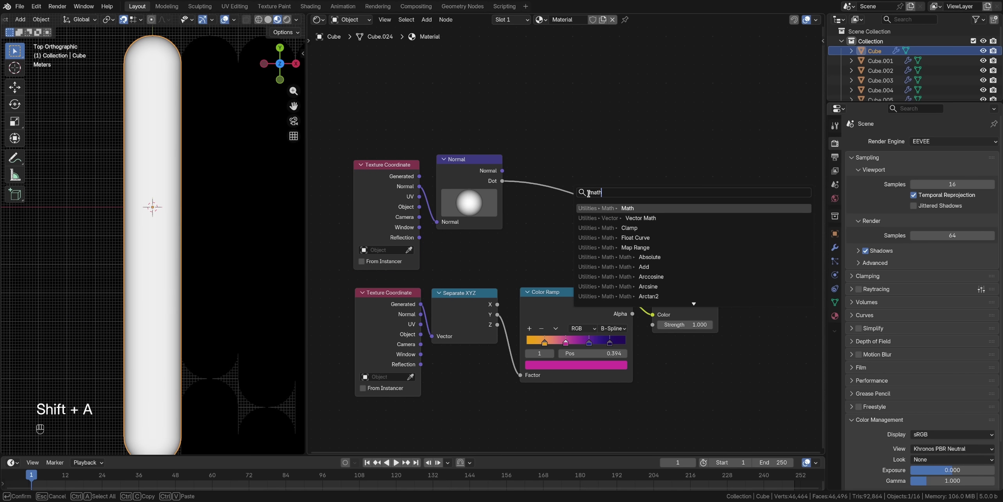
key(Return)
click(538, 145)
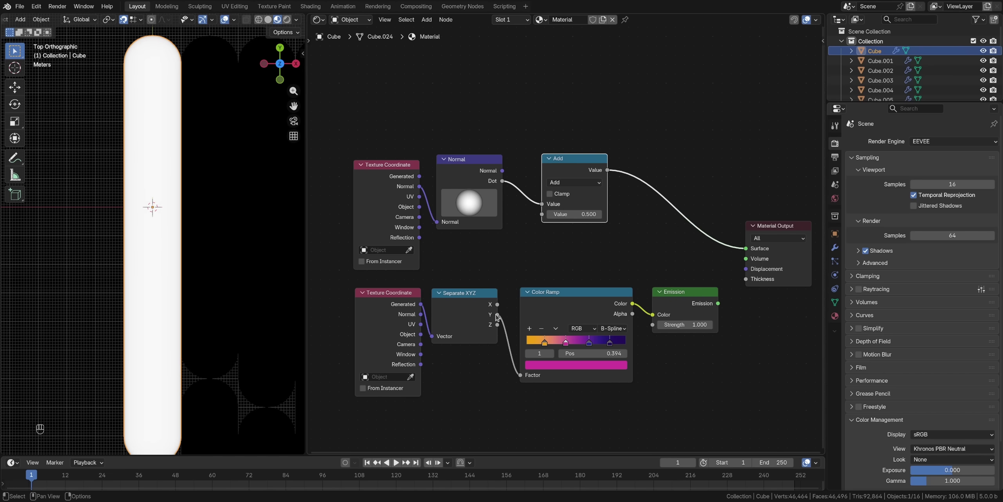
drag(498, 316, 542, 214)
- Shift the input nodes away from the Color Ramp, feed the Add result into its Factor, and preview the Emission output
drag(358, 122, 472, 345)
shift+drag(576, 171, 520, 374)
ctrl+shift+click(692, 303)
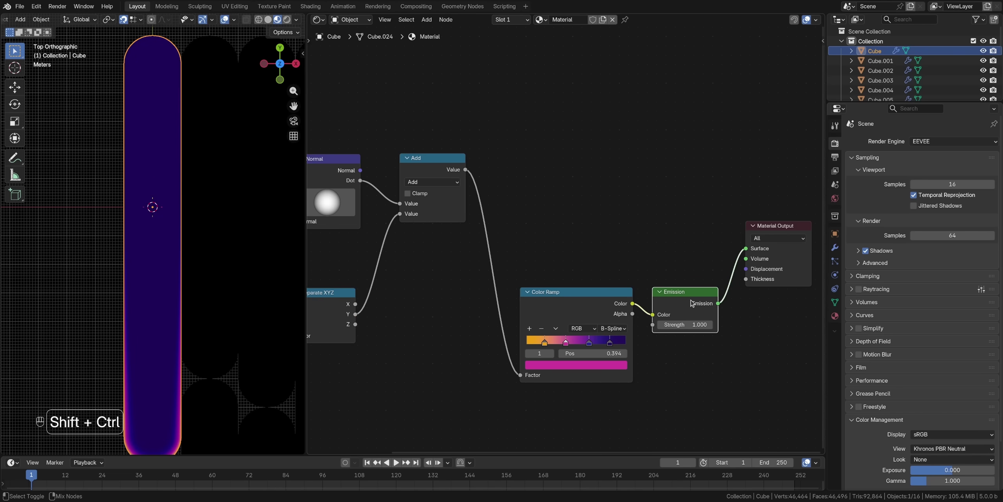
mouse_move(235, 256)
ctrl+middle_down()
mouse_move(236, 267)
mouse_move(228, 261)
ctrl+middle_up()
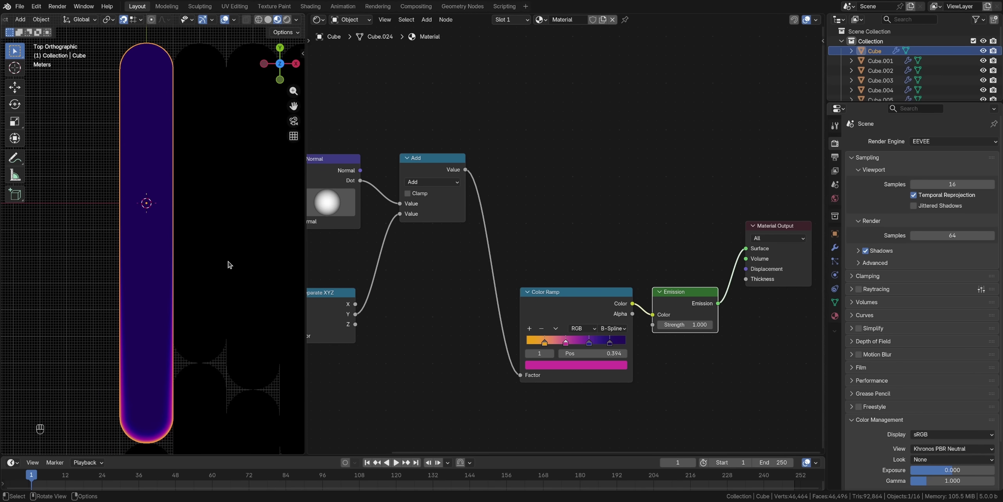
middle_drag(400, 260, 544, 259)
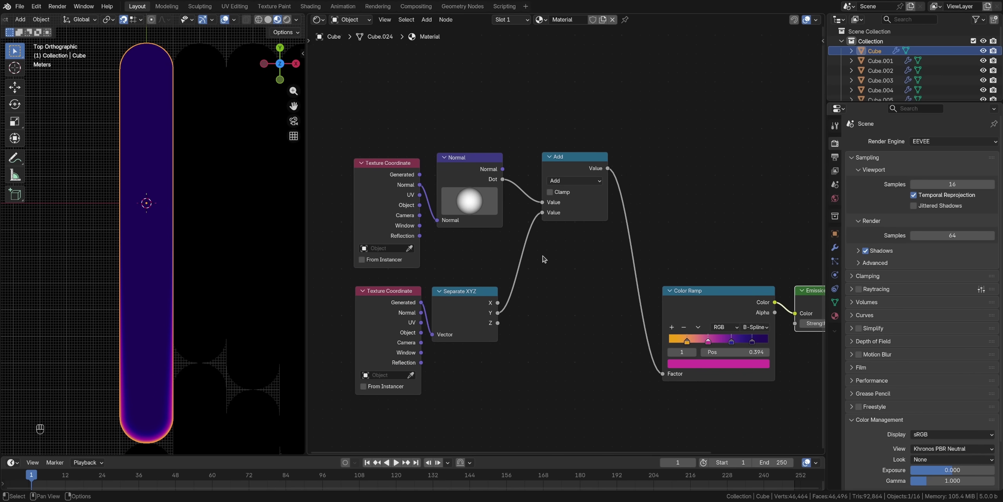
- Duplicate the Add math node between the Normal and Add nodes and open the copy's operation choices
key(shift+d)
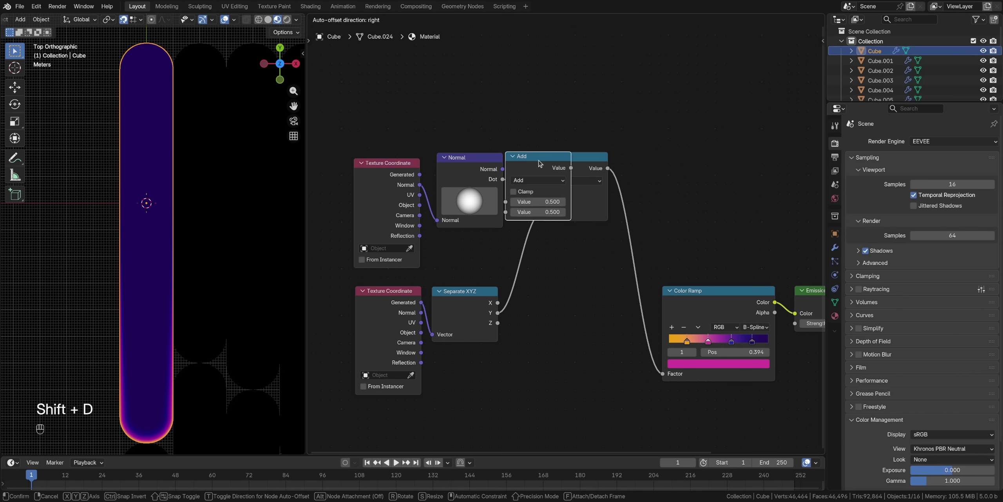
click(547, 178)
click(549, 180)
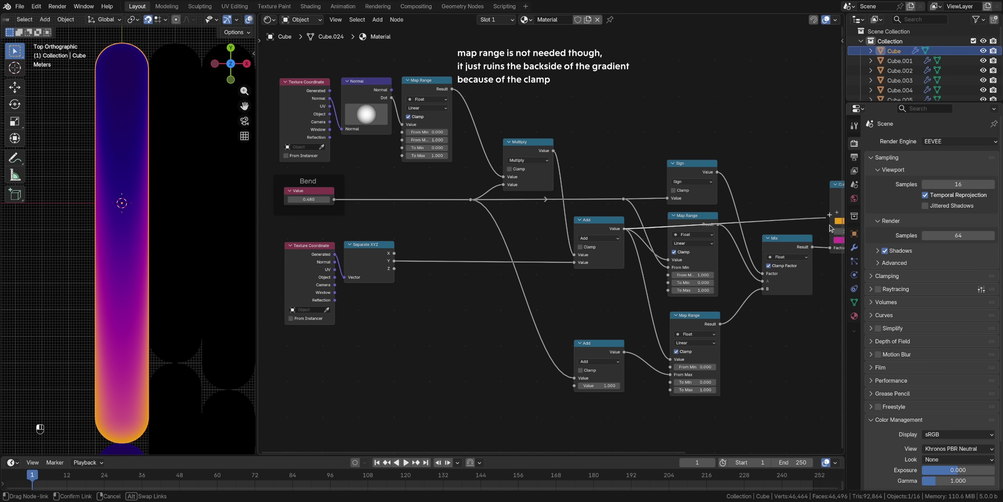
- Try the Add result directly as the Color Ramp's factor while varying the Bend value, and reconnect the Mix result
drag(829, 226, 785, 251)
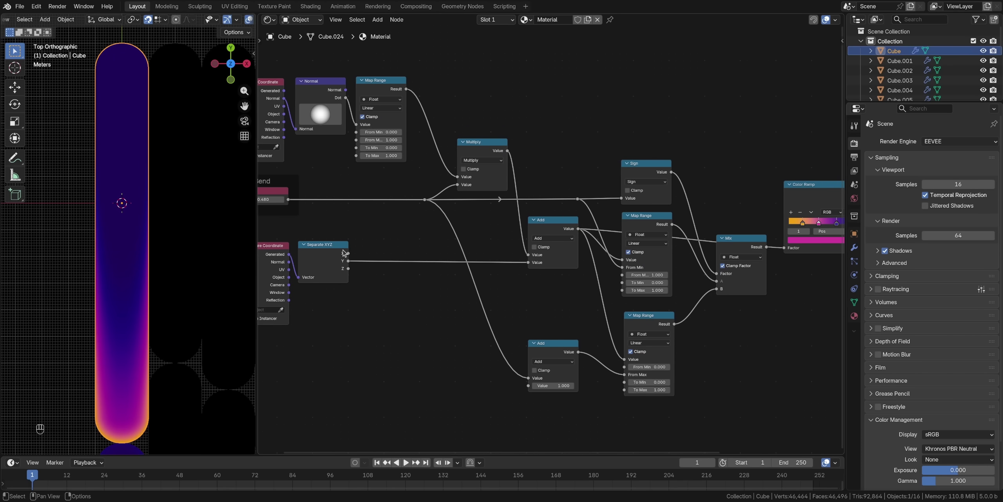
shift+drag(270, 199, 274, 199)
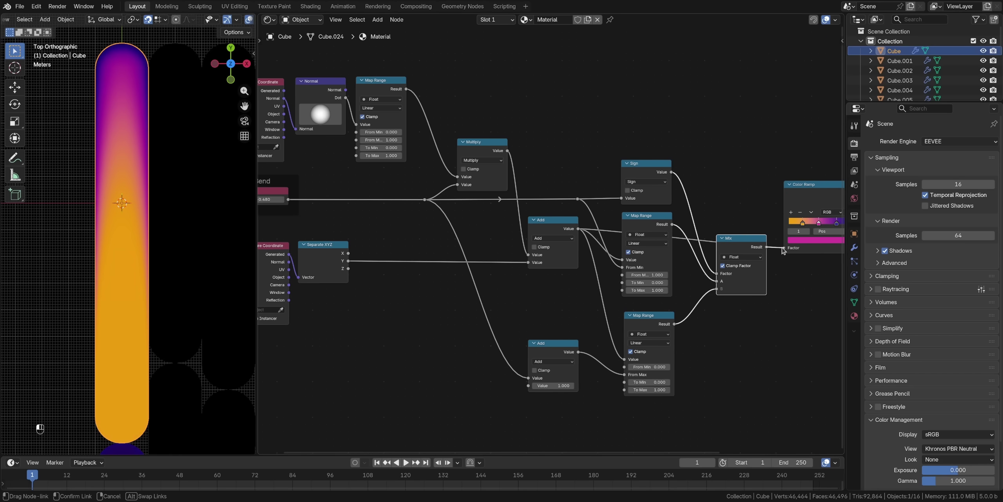
drag(782, 250, 783, 250)
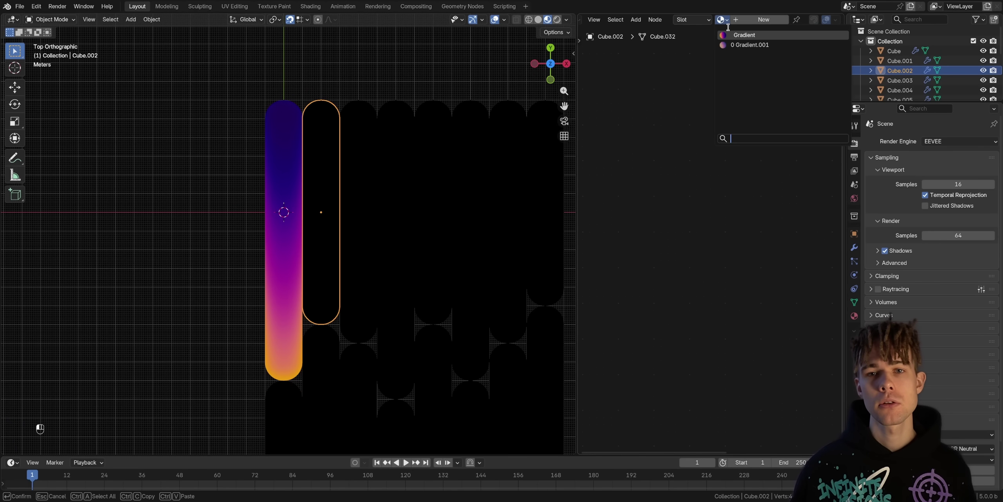
- Give the second top-row capsule its own copy of the Gradient material and recolor its ramp stops in green and brown
click(733, 34)
middle_drag(770, 157, 681, 150)
scroll(680, 150, down, 6)
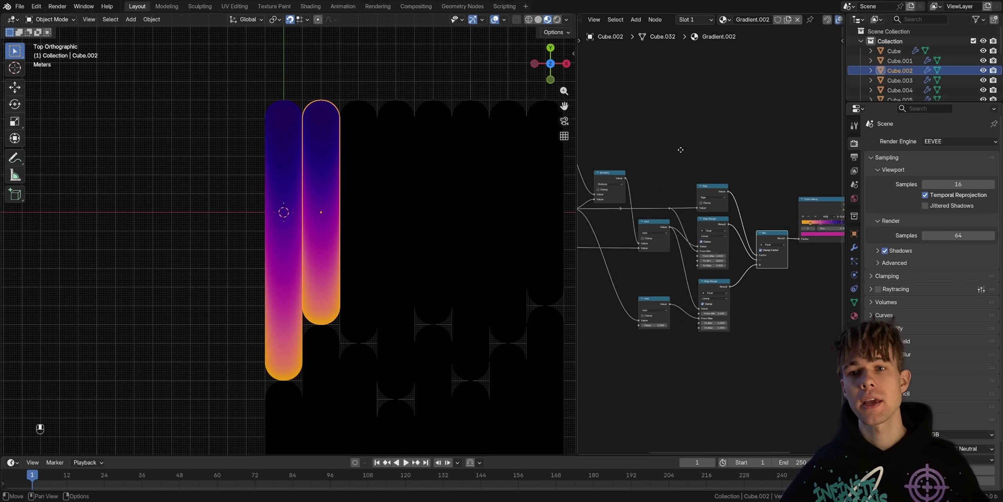
scroll(662, 247, up, 7)
middle_drag(811, 253, 714, 290)
scroll(715, 290, up, 4)
click(696, 270)
drag(676, 118, 718, 130)
click(741, 241)
click(704, 269)
drag(674, 129, 669, 155)
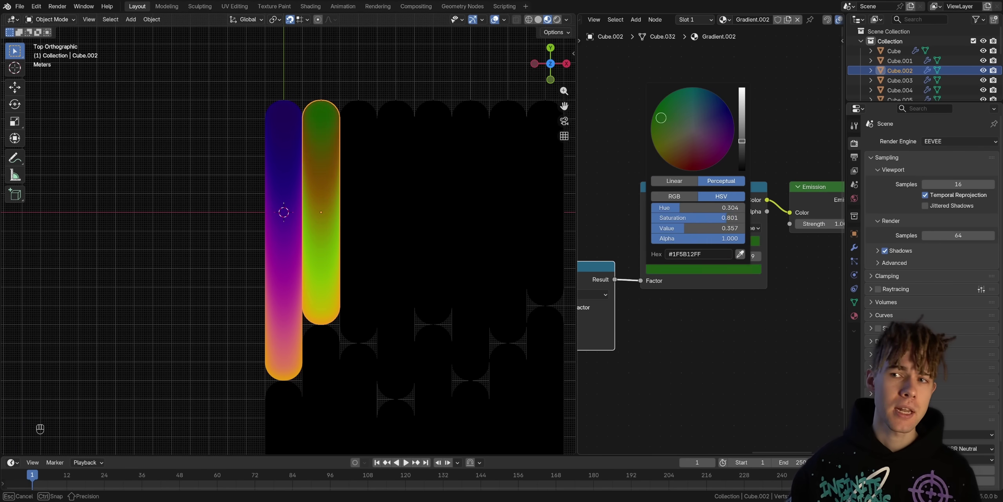
- Give the third top-row capsule its own copy of the Gradient material and select a stop on its Color Ramp
click(359, 235)
click(721, 19)
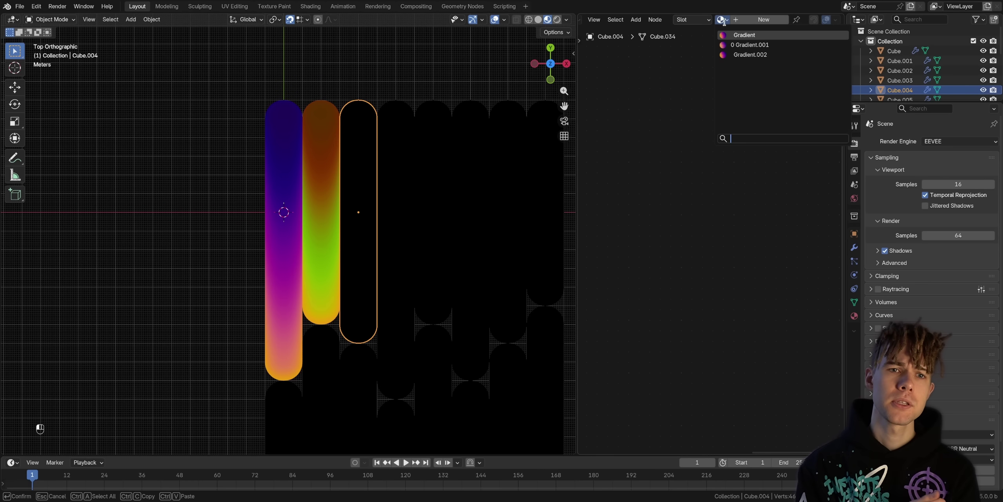
click(745, 36)
key(Home)
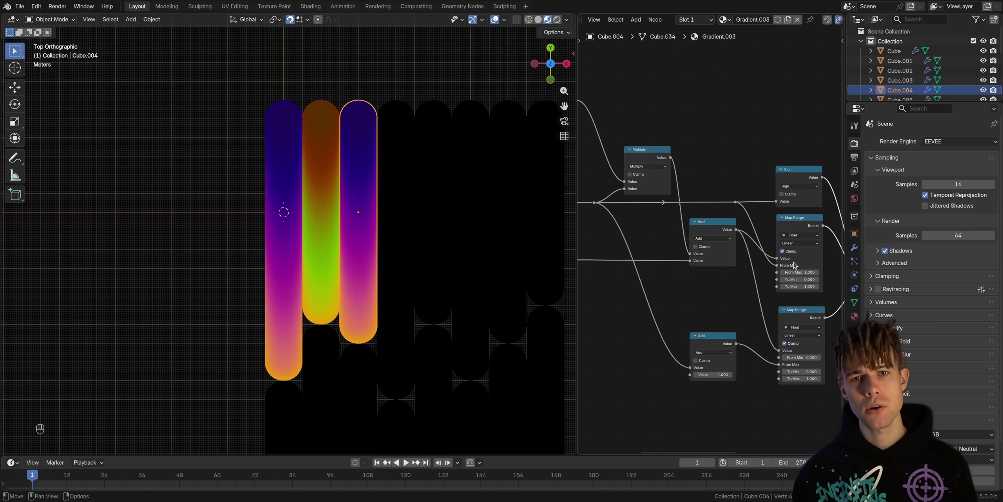
scroll(698, 220, up, 4)
click(680, 244)
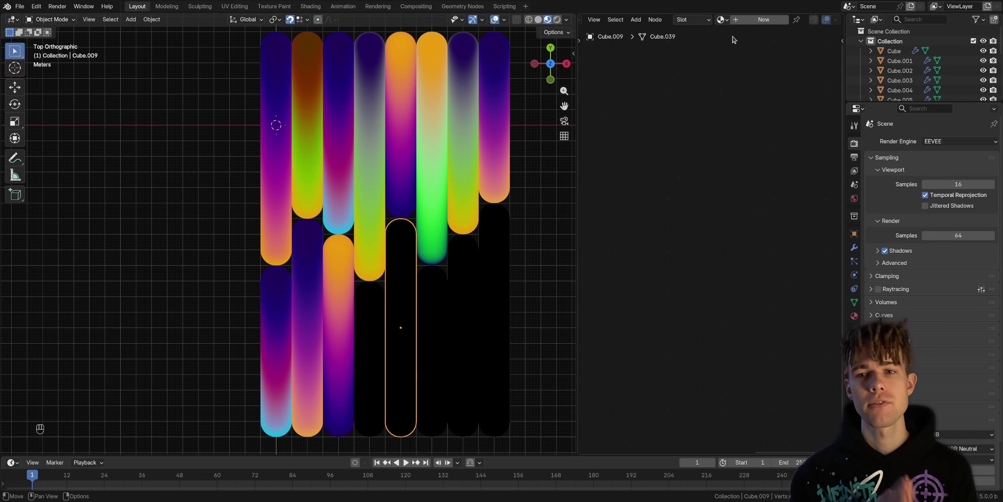
- Open the list of existing materials for the fifth column's lower capsule
click(722, 19)
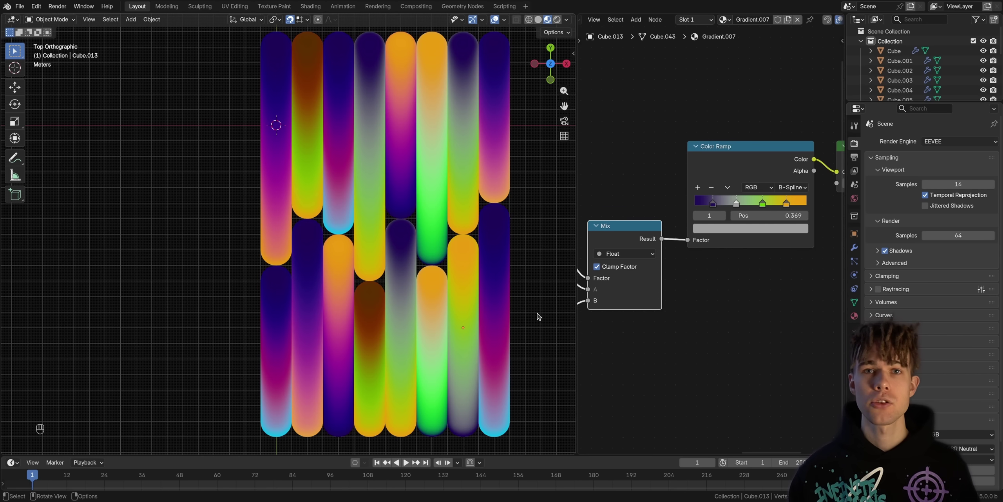
- Insert a Hue/Saturation/Value node between the first capsule's Color Ramp and Emission nodes and lower its saturation
shift+middle_drag(370, 187, 296, 189)
click(226, 184)
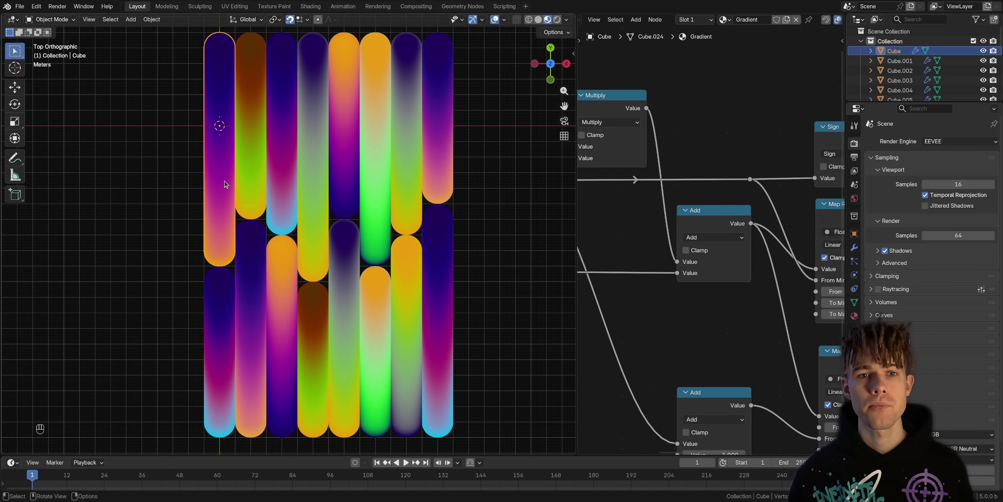
scroll(754, 233, down, 12)
middle_drag(835, 230, 672, 235)
scroll(672, 235, up, 12)
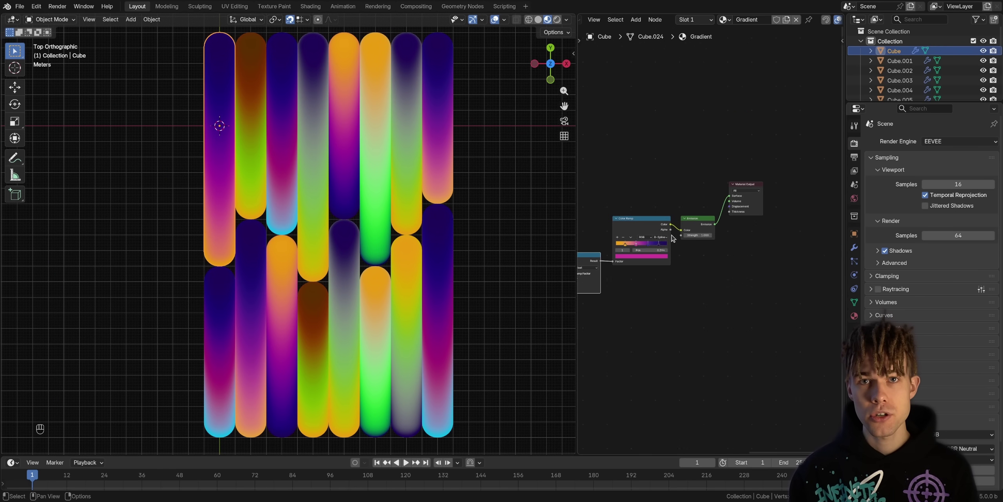
key(shift+a)
text(satura)
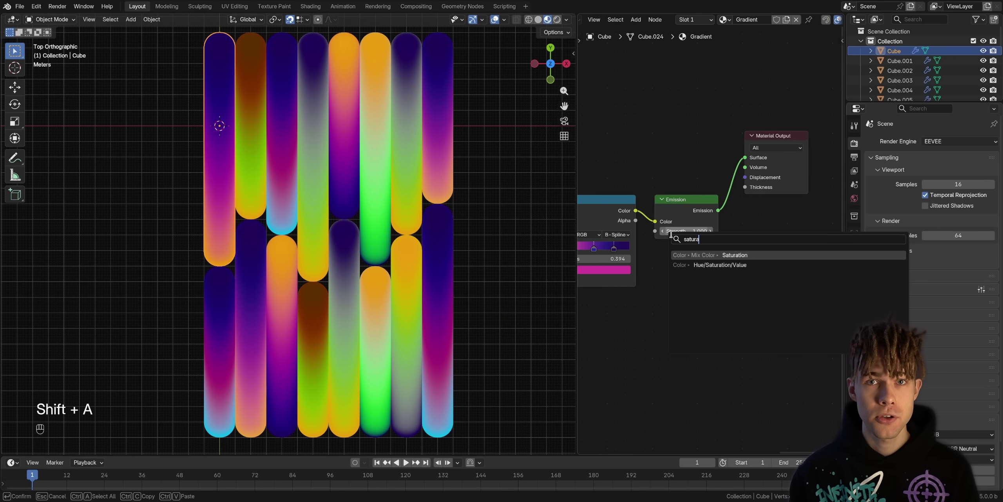
click(700, 265)
click(639, 203)
shift+drag(686, 238, 638, 238)
- Insert a Hue/Saturation/Value node after the second top-row capsule's Color Ramp and lower its saturation to 0.390
click(250, 164)
scroll(695, 220, up, 4)
key(shift+a)
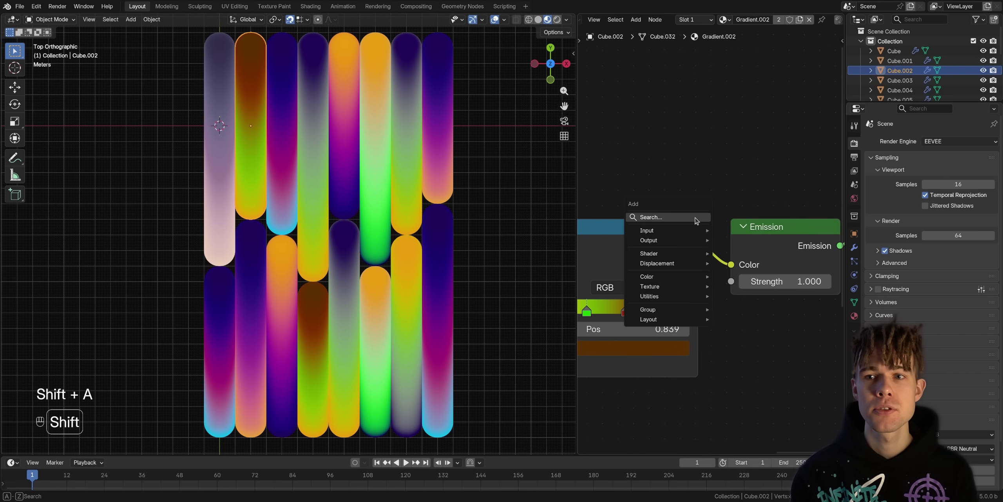
text(satura)
click(744, 248)
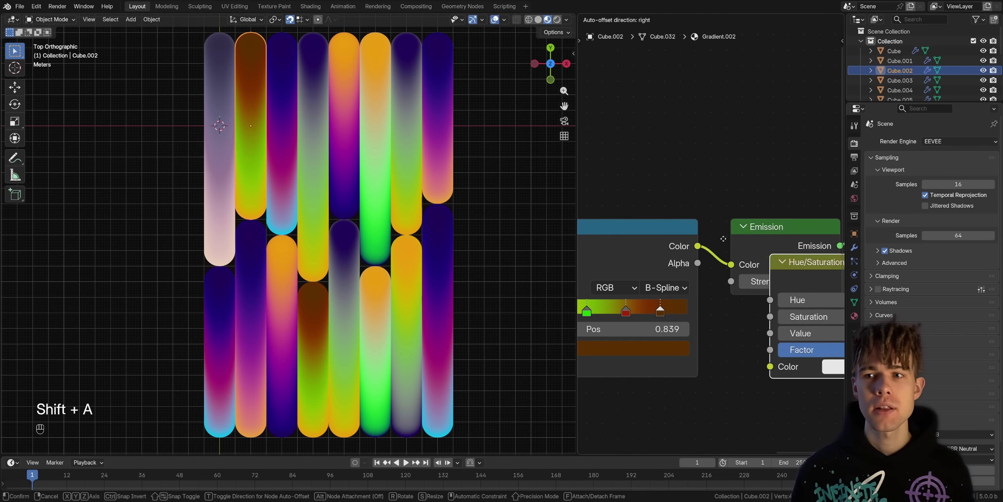
click(768, 292)
drag(787, 292, 752, 292)
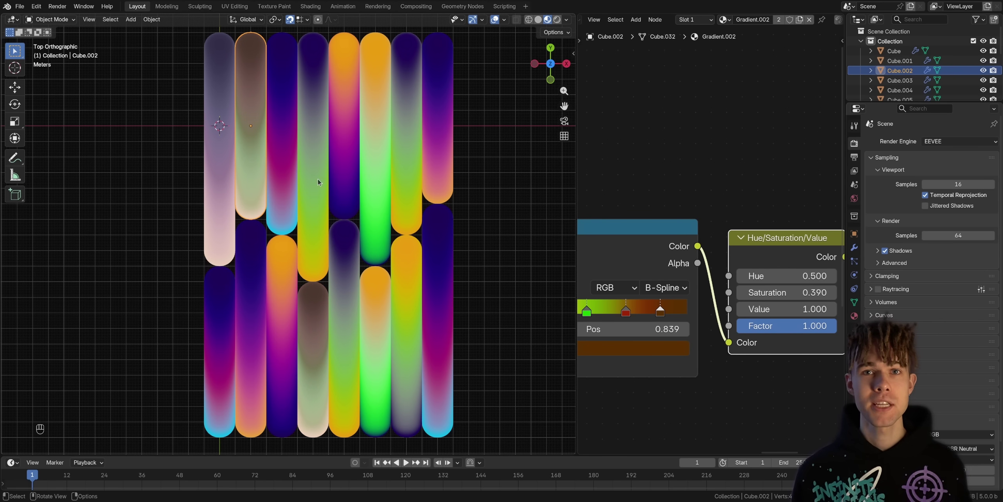
- Insert a Hue/Saturation/Value node between the third top-row capsule's Color Ramp and Emission nodes and reduce its saturation
click(282, 168)
scroll(630, 212, down, 2)
scroll(630, 212, up, 2)
key(shift+a)
text(satura)
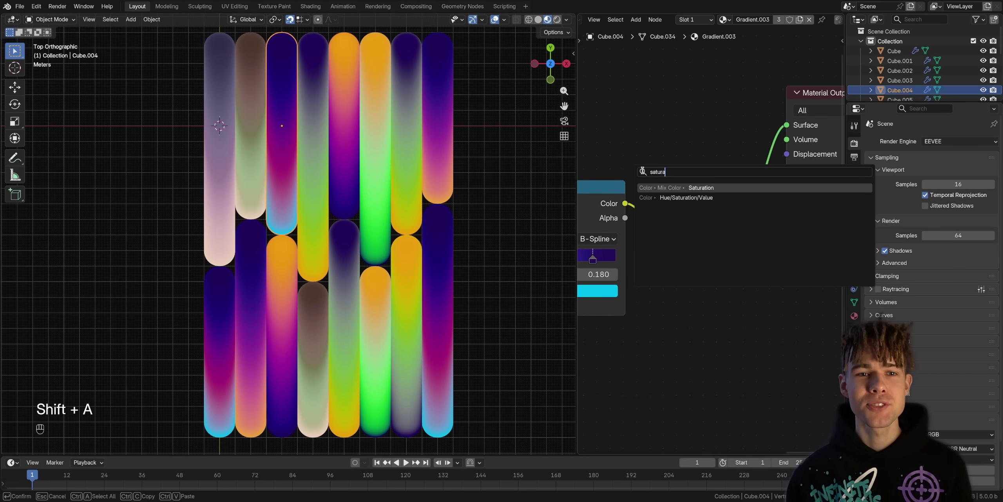
click(658, 198)
click(658, 193)
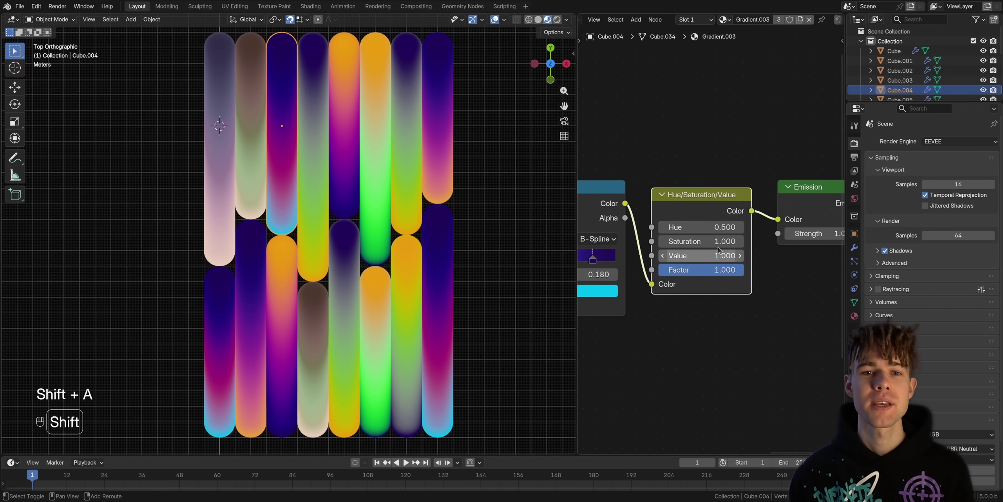
shift+drag(717, 242, 662, 241)
- Insert a Hue/Saturation/Value node after the fourth top-row capsule's Color Ramp and strongly reduce its saturation
click(308, 180)
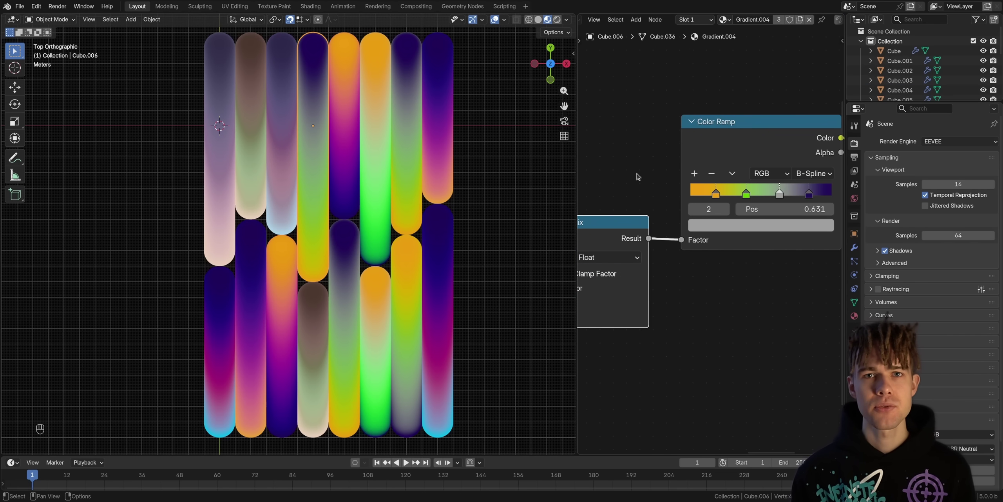
scroll(727, 207, down, 2)
scroll(727, 206, up, 2)
key(shift+a)
text(satura)
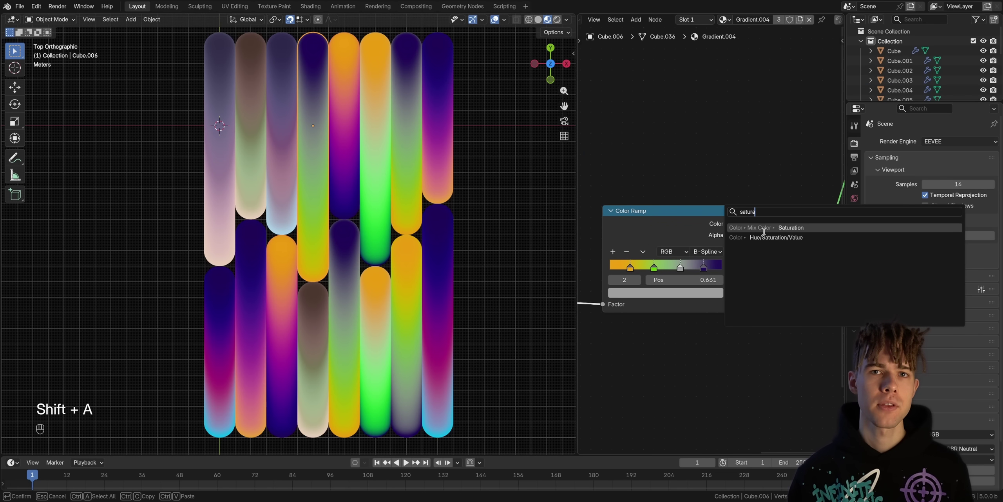
click(765, 237)
click(741, 219)
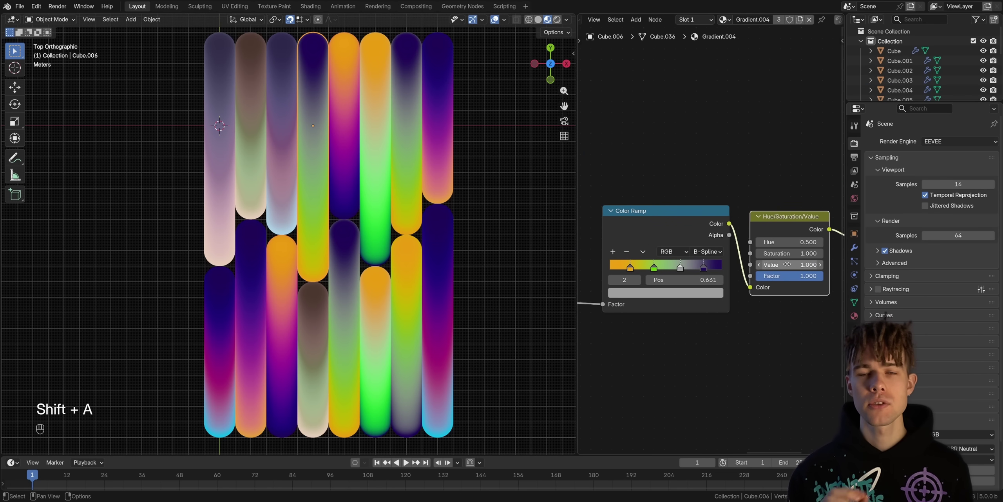
shift+drag(792, 253, 706, 253)
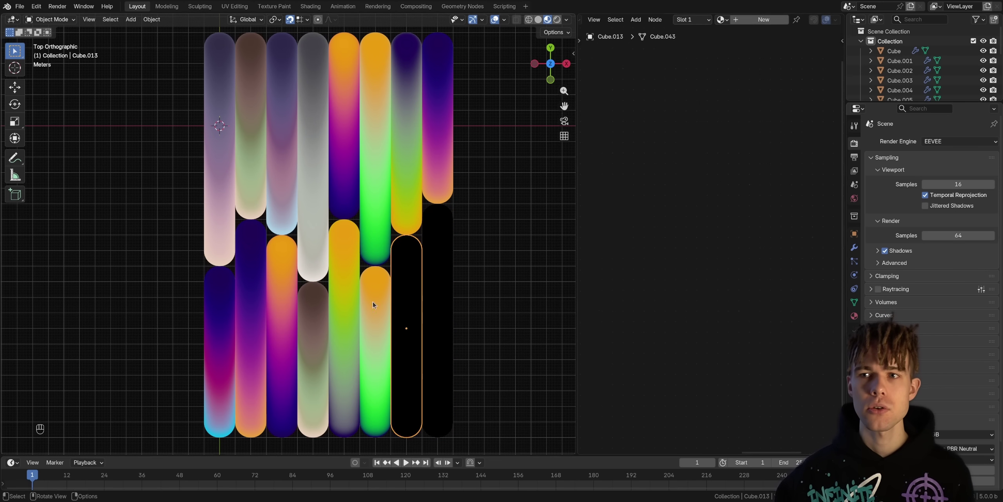
- Unlink the materials from all capsules except the first, and take the Hue/Saturation/Value node out of the first capsule's Gradient material
click(797, 20)
click(407, 129)
click(797, 20)
click(375, 130)
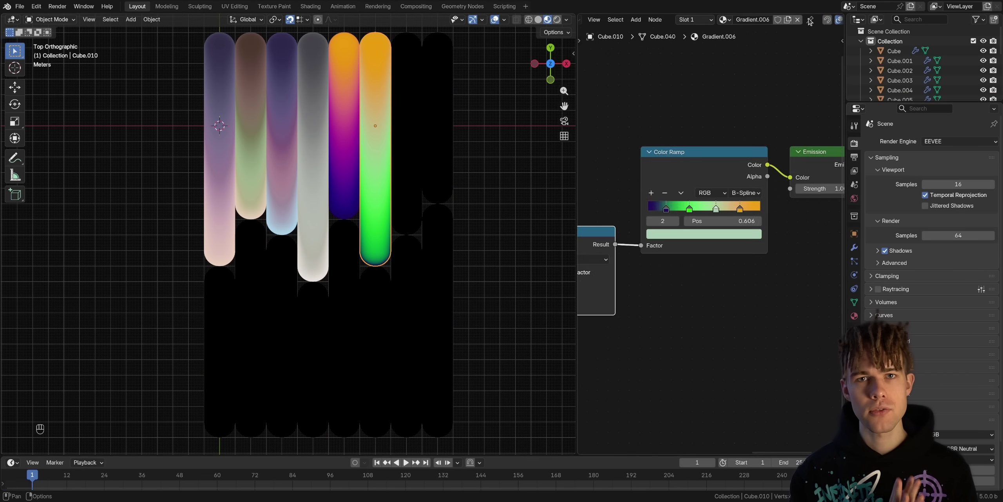
click(796, 20)
click(344, 130)
click(796, 20)
click(313, 129)
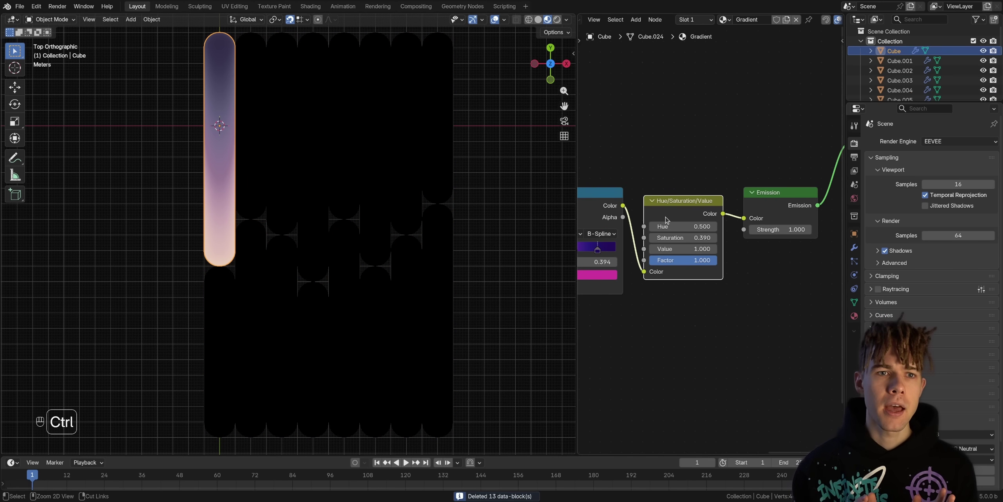
key(ctrl+z)
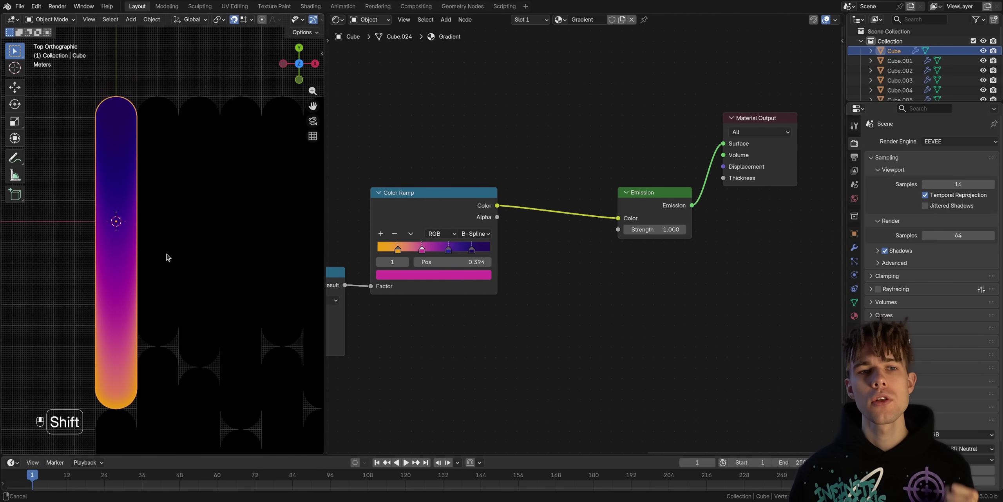
- Group all of the first capsule's shader nodes except Material Output into a node group named Gradient System
key(Home)
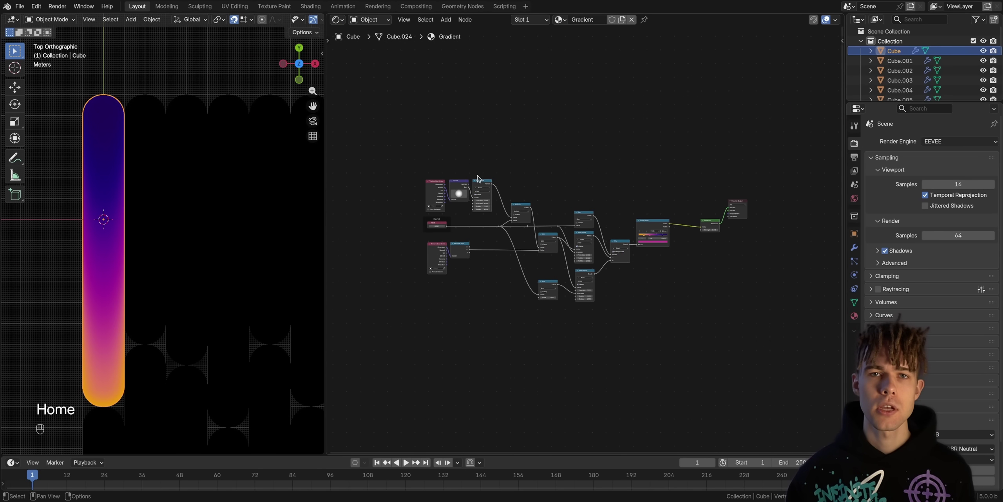
drag(377, 114, 716, 372)
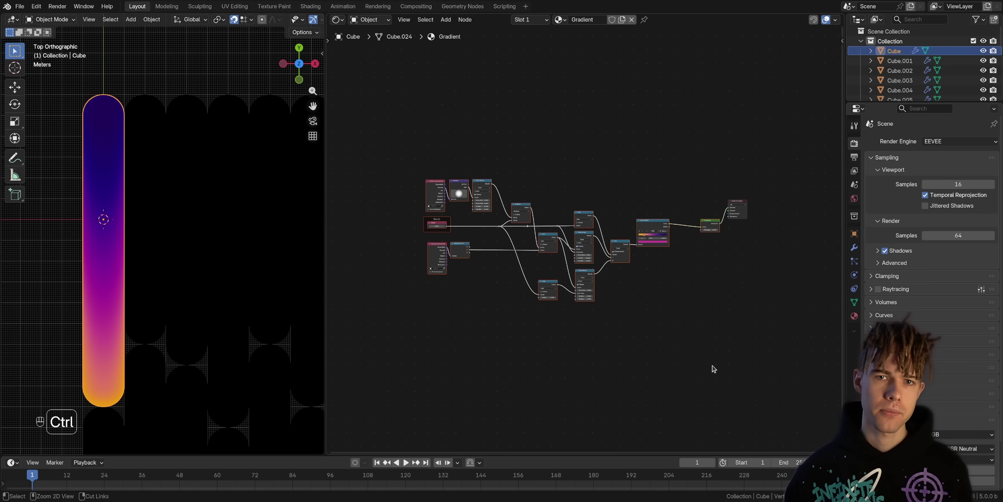
key(ctrl+g)
click(801, 19)
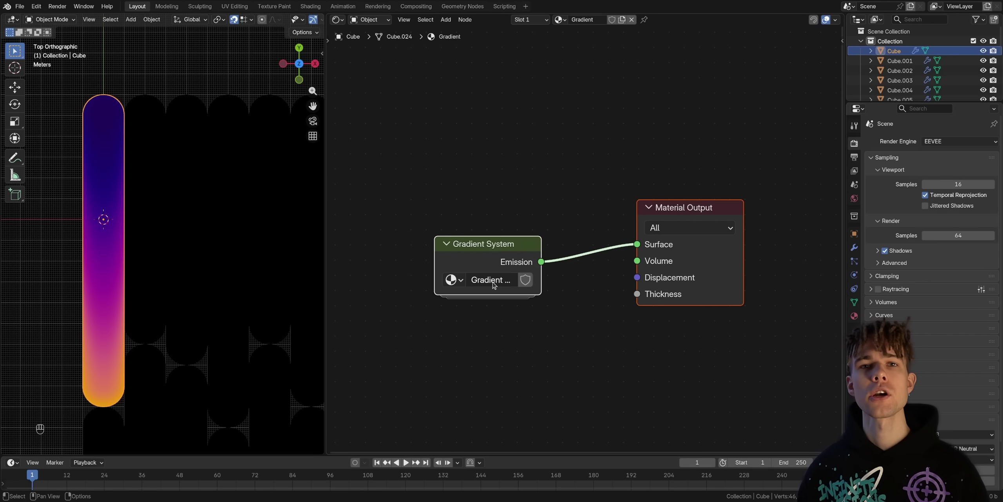
click(549, 314)
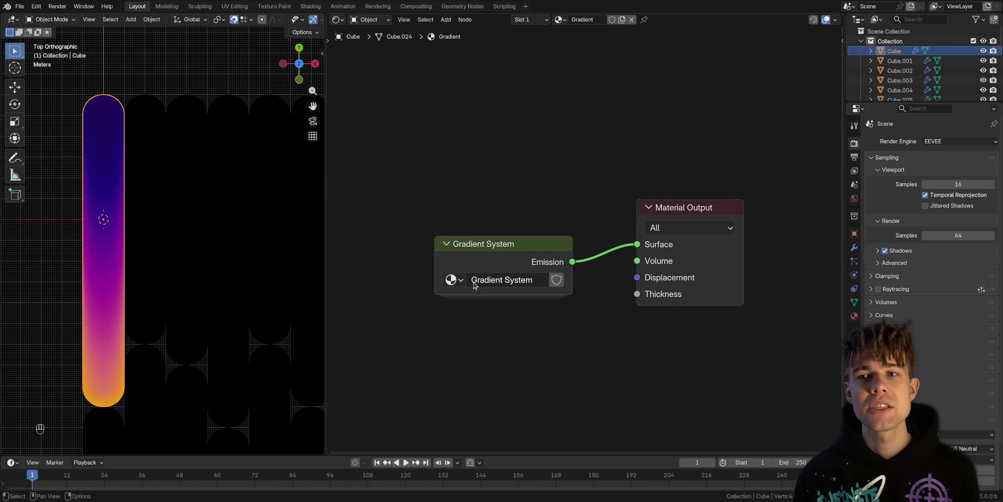
- Assign the Gradient material to the second, third and fourth top-row capsules
click(153, 178)
click(561, 20)
click(576, 35)
click(187, 169)
click(561, 21)
click(576, 36)
click(217, 158)
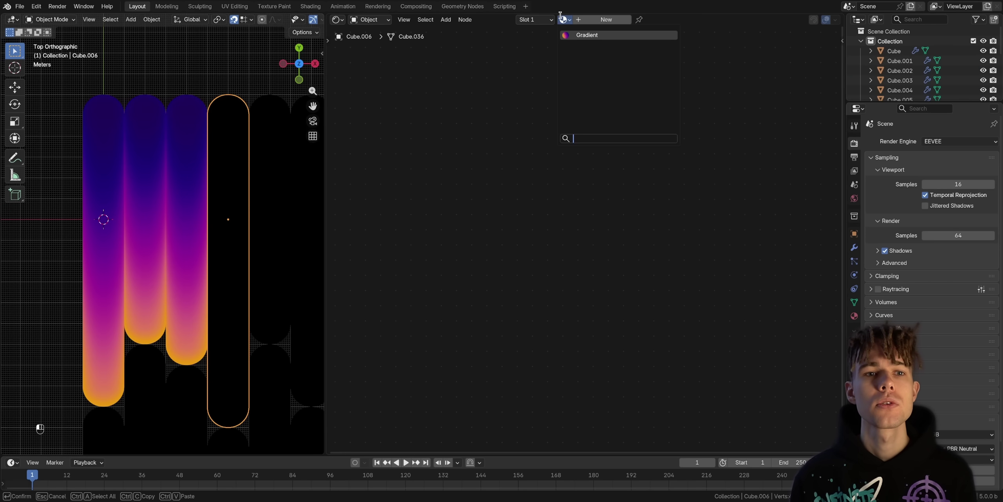
key(ctrl+v)
- Inside the Gradient System group, feed the bend link from a Group Input socket through a reroute and name the socket Bend
click(137, 157)
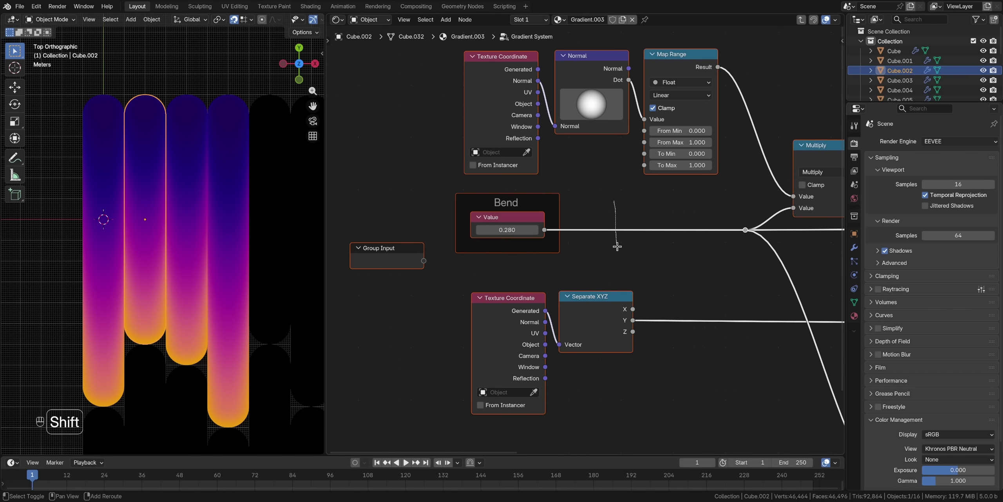
shift+right_drag(618, 246, 614, 254)
drag(624, 240, 615, 230)
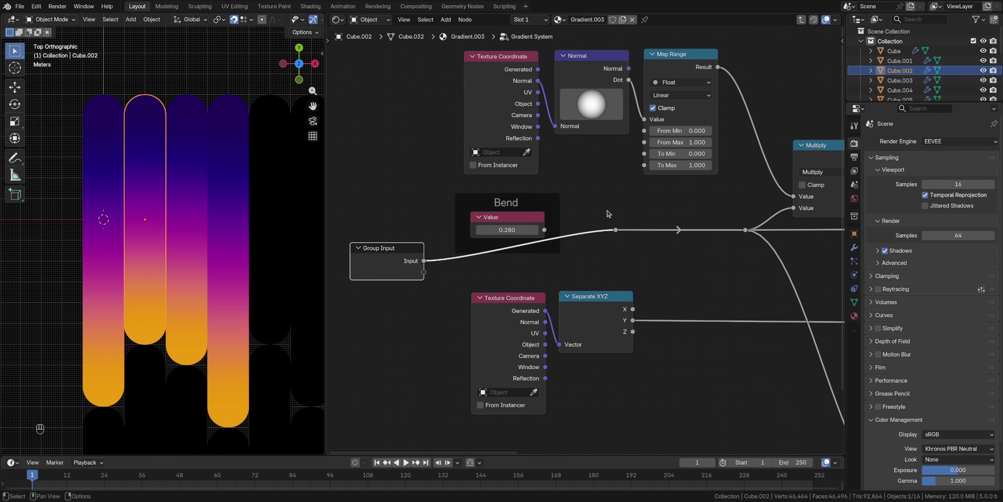
key(n)
double_click(762, 128)
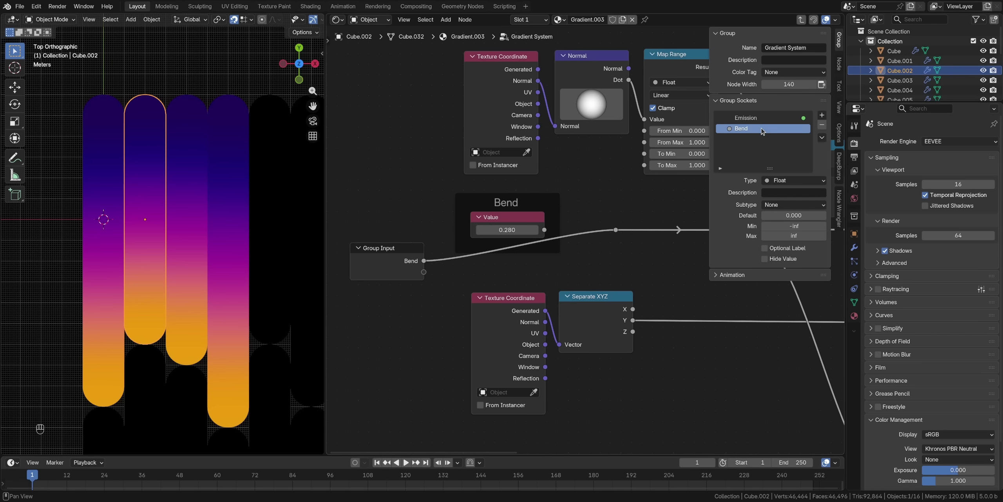
- Leave the group and vary the Bend value across the four top-row capsules, using -0.270 for the fourth
click(801, 20)
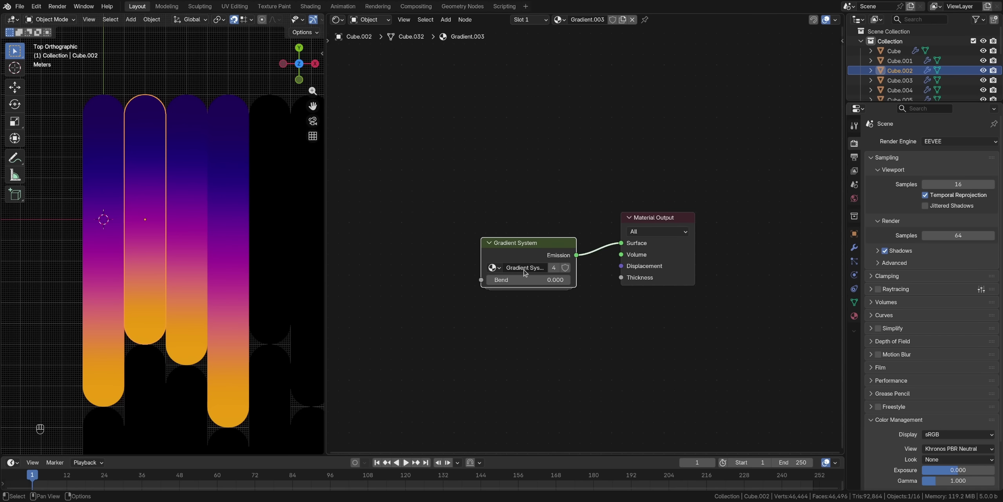
shift+drag(521, 278, 549, 279)
click(112, 242)
click(197, 237)
click(228, 251)
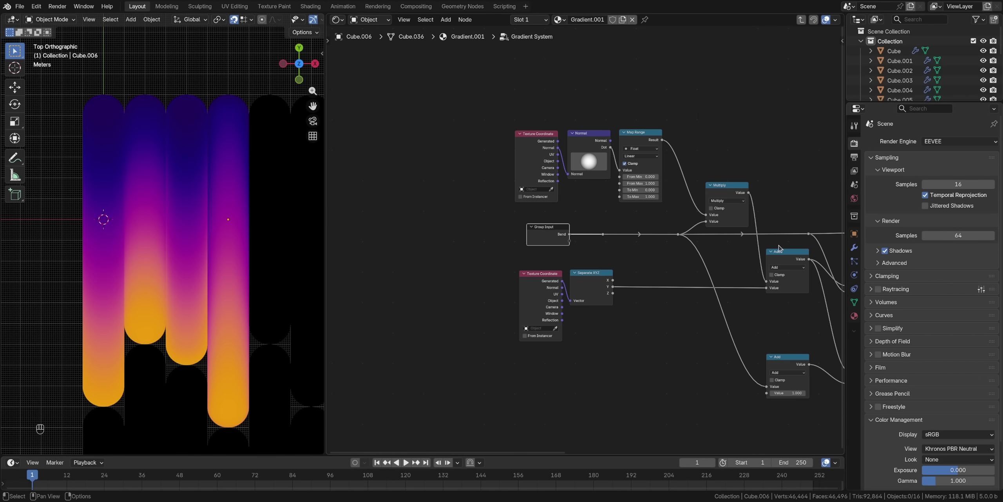
- Detach the Color Ramp from between the Mix and Emission nodes inside the Gradient System group
middle_drag(526, 246, 274, 249)
scroll(647, 272, up, 2)
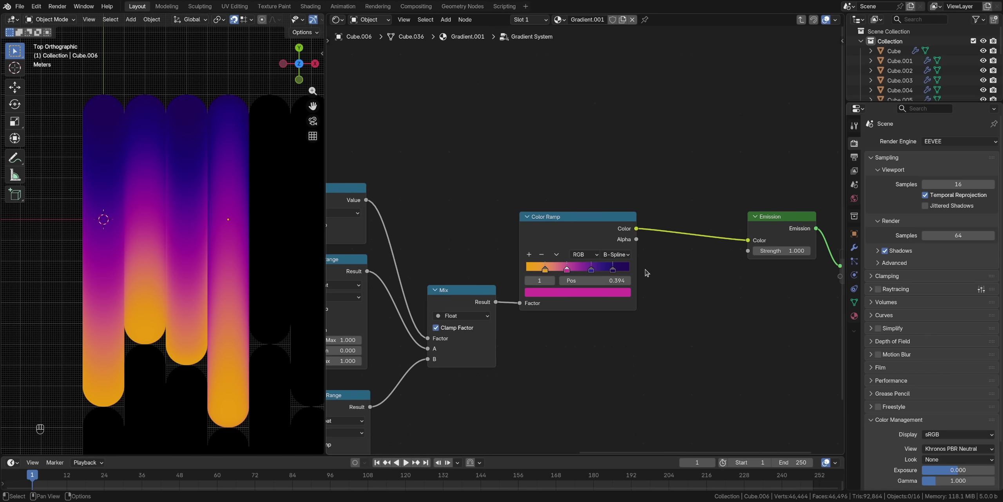
alt+drag(585, 240, 582, 123)
- Add an Evaluate Closure node, feed it the Mix result, and connect its output to the Emission color
key(shift+a)
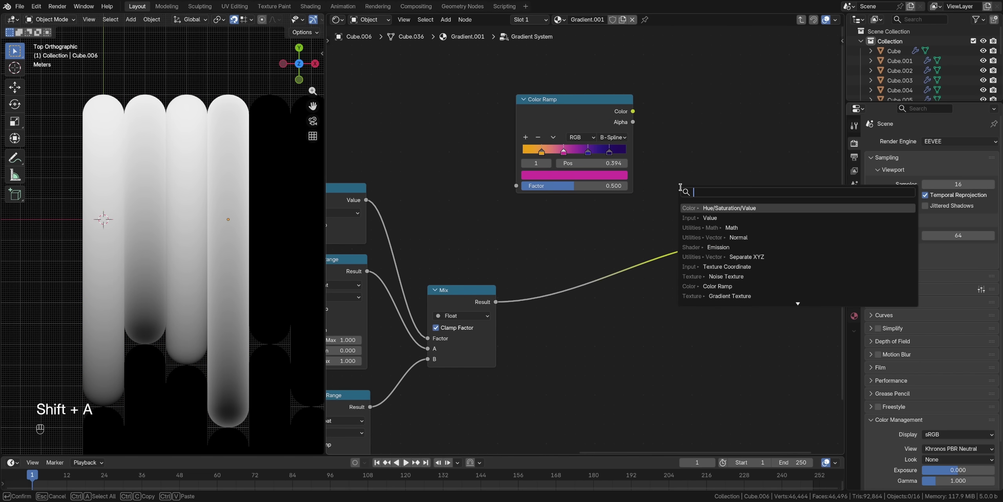
text(evfaluate)
click(729, 208)
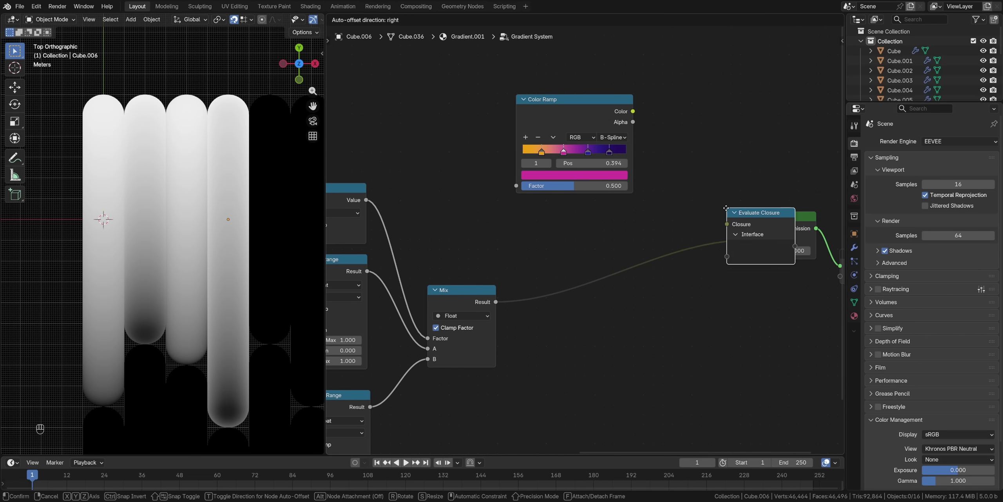
click(581, 265)
drag(497, 302, 553, 295)
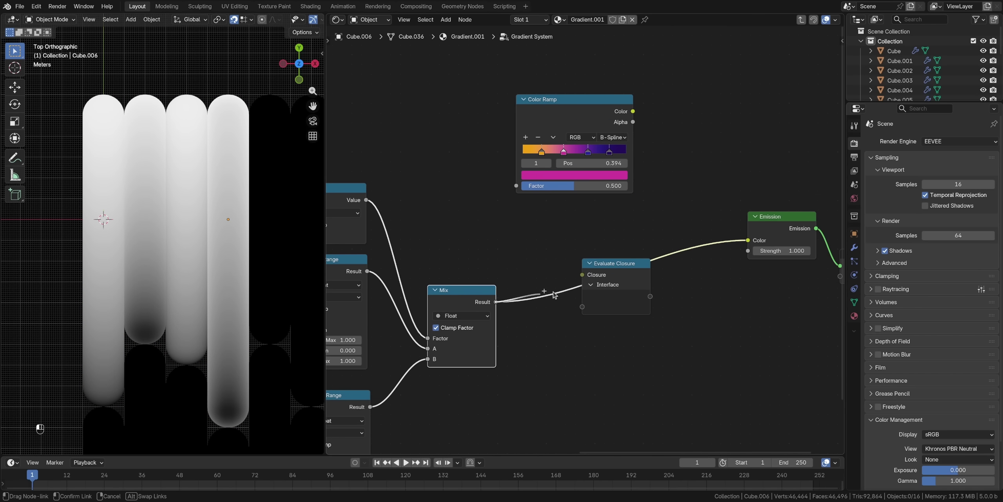
drag(650, 297, 745, 243)
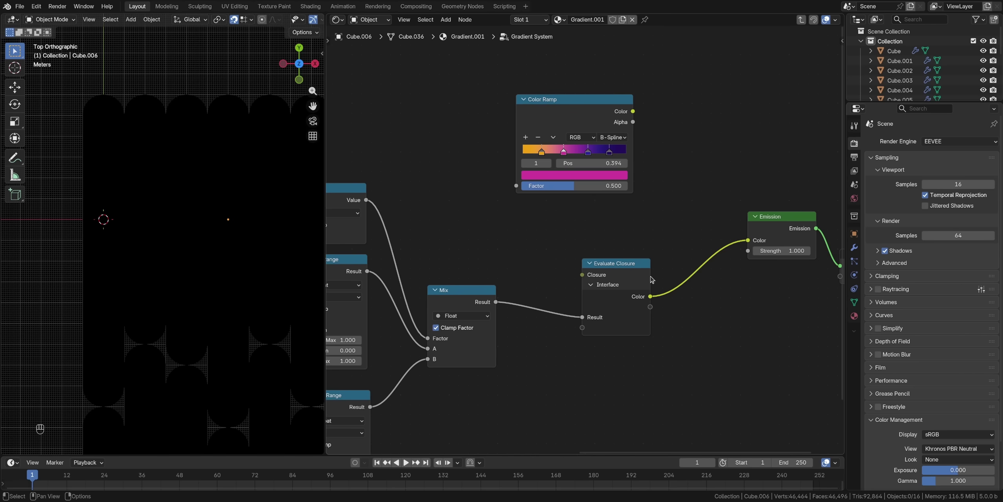
- Duplicate the Group Input node, connect a new socket to Evaluate Closure's Closure input, and name the socket Color Ramp
key(Home)
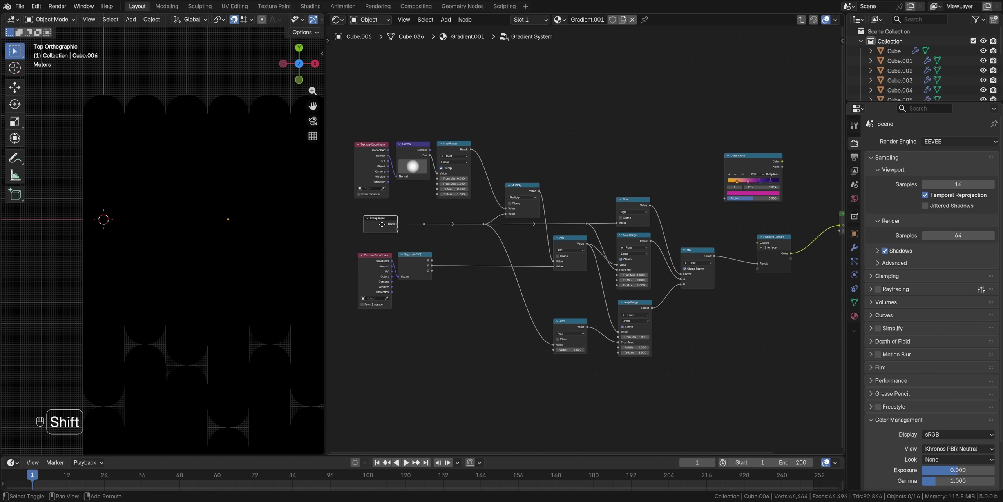
key(shift+d)
scroll(533, 253, up, 3)
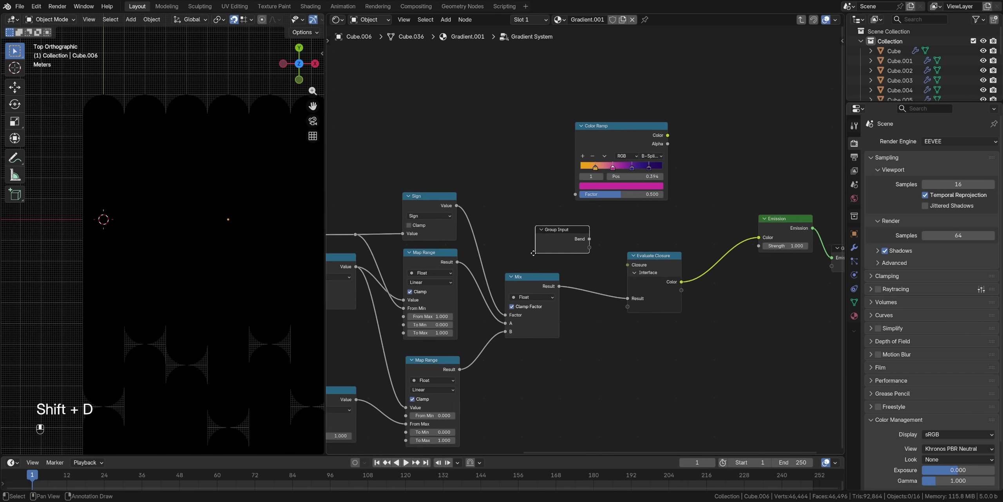
scroll(533, 253, up, 2)
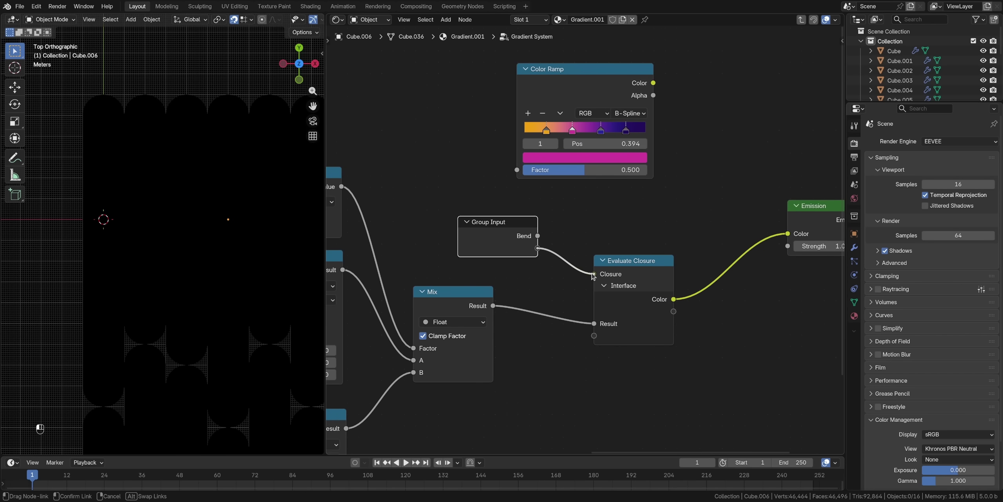
key(n)
double_click(742, 140)
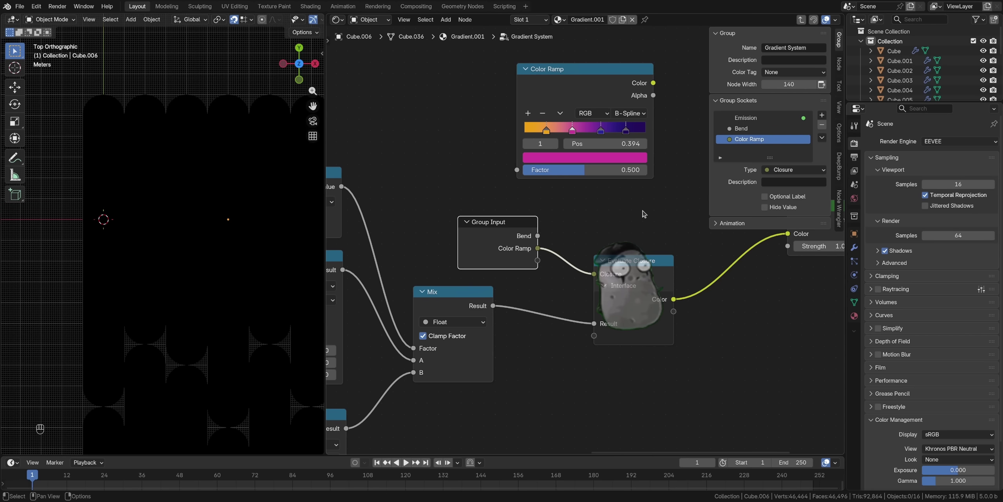
key(n)
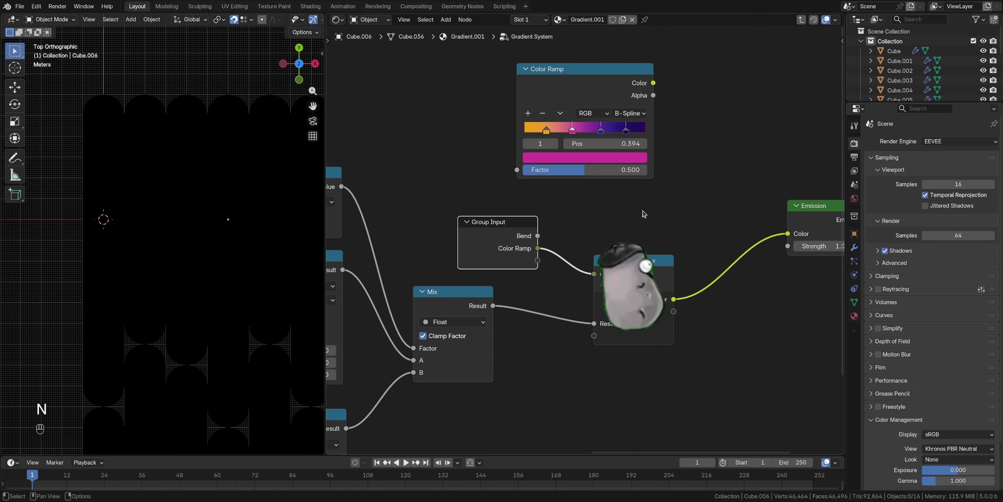
- Leave the Gradient System group and add a Closure zone ahead of its node in the fourth capsule's material
right_click(590, 110)
click(800, 20)
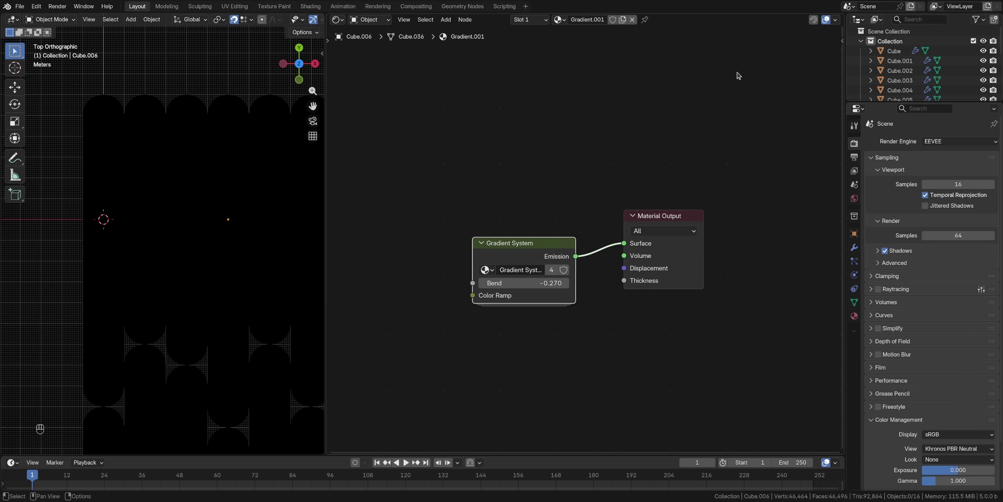
middle_drag(444, 236, 684, 246)
key(shift+a)
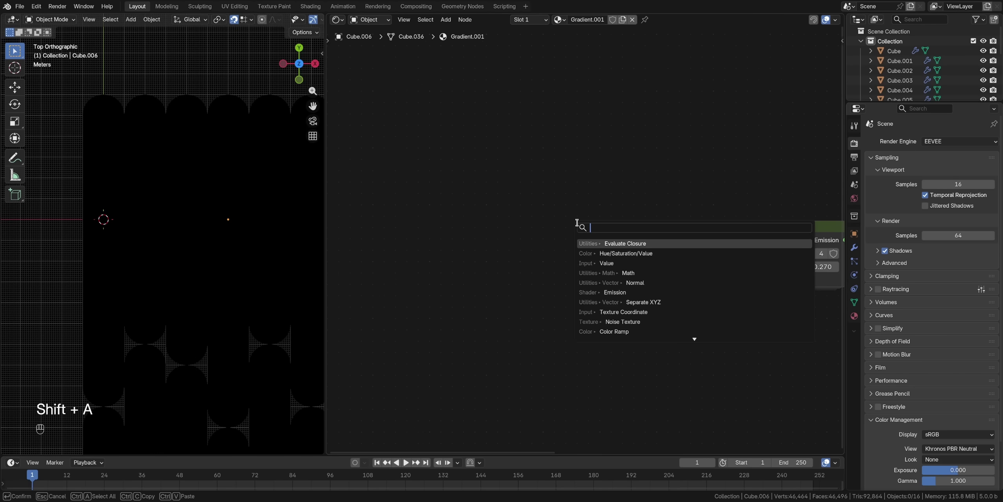
key(Return)
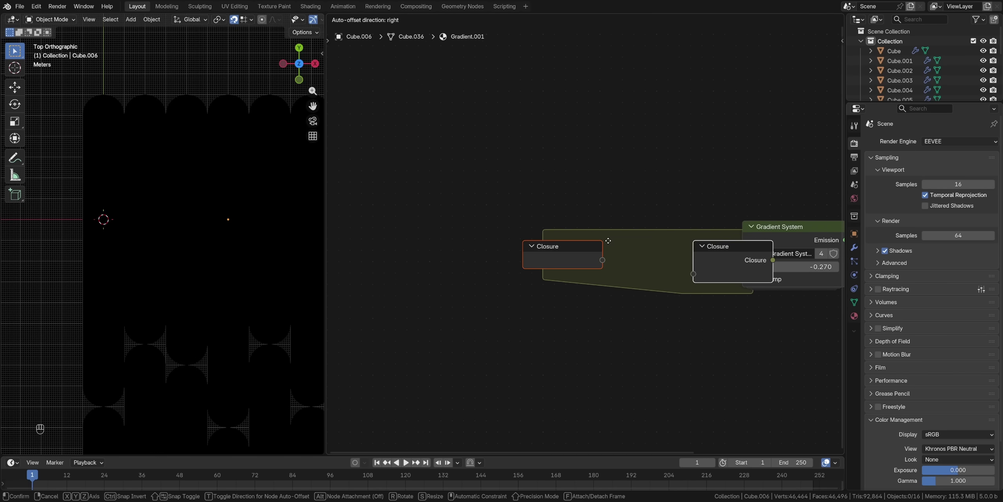
click(495, 267)
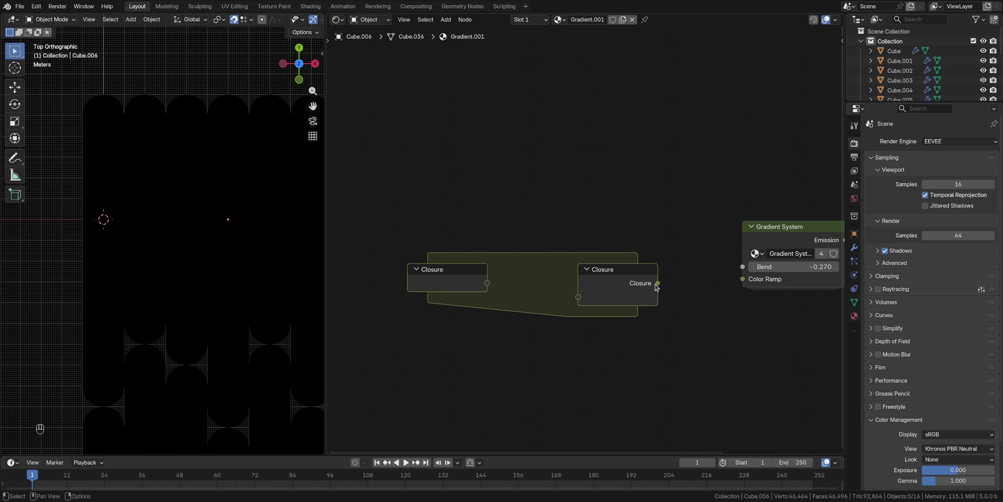
- Connect the Closure zone to the Gradient System's Color Ramp input and wire a Color Ramp node between the zone's Result and Color sockets
drag(738, 283, 738, 281)
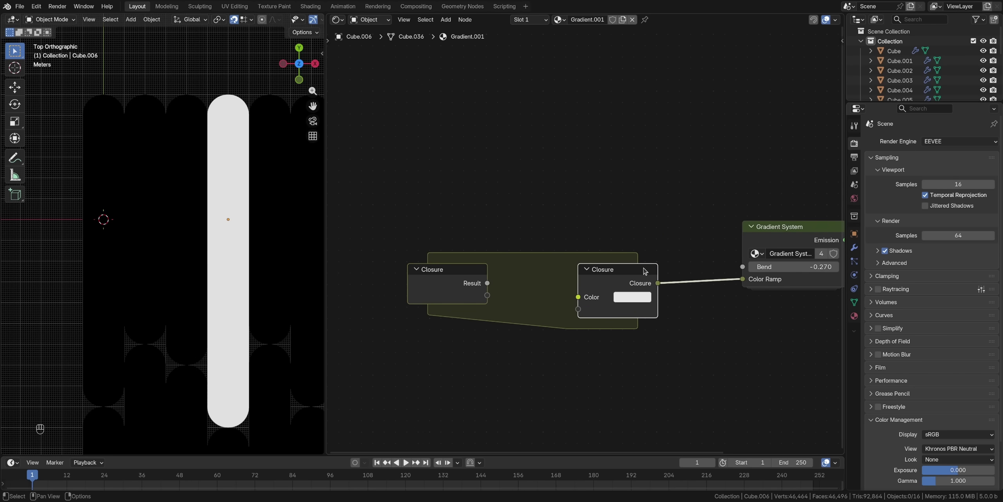
right_click(541, 203)
click(532, 214)
mouse_move(469, 276)
mouse_down()
mouse_move(417, 277)
mouse_move(463, 264)
mouse_up()
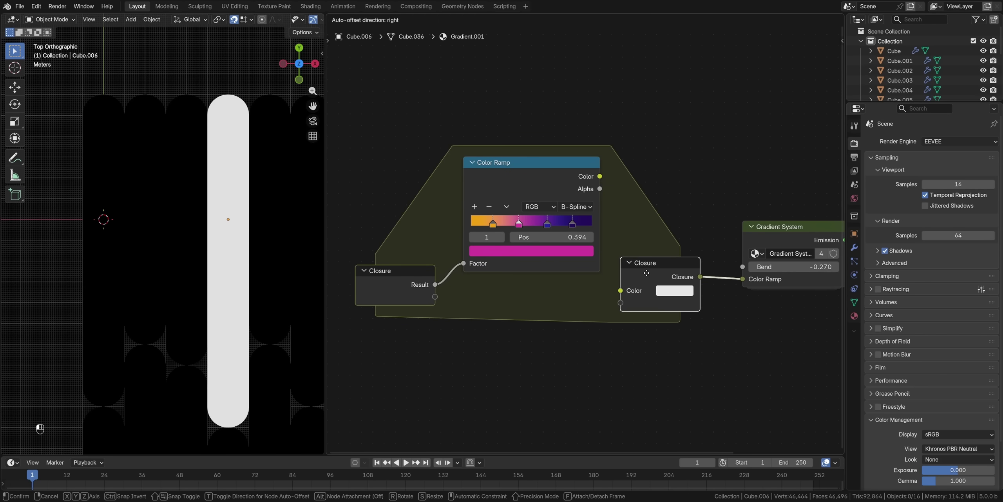
drag(622, 290, 622, 293)
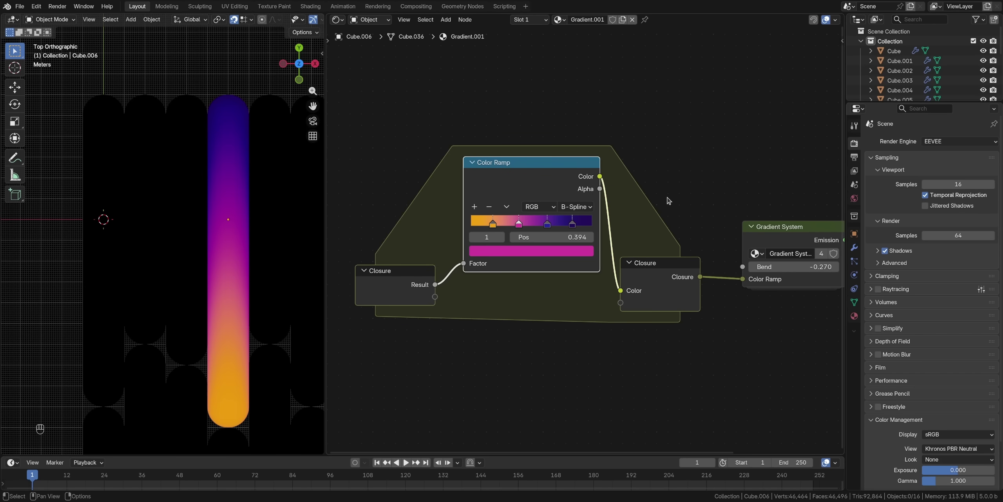
- Link the fourth capsule's material to the first three capsules of the upper row
shift+click(190, 195)
shift+click(149, 192)
shift+click(110, 190)
shift+click(228, 181)
key(ctrl+l)
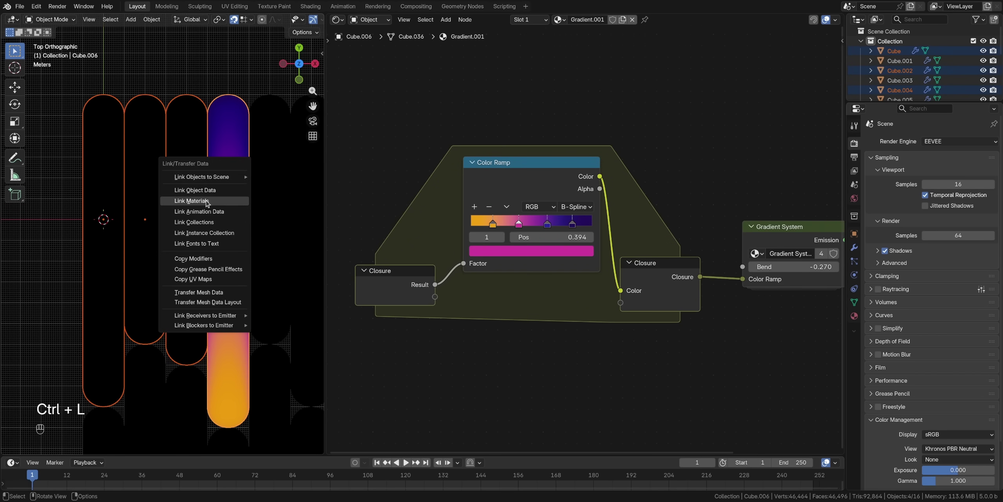
click(206, 201)
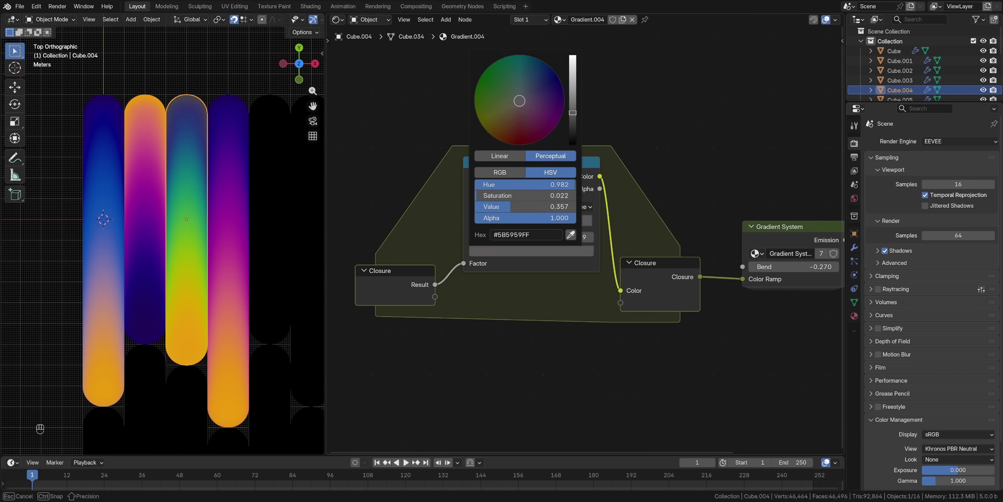
- Recolor a stop of the fourth capsule's Color Ramp and shift a stop along the ramp
click(233, 231)
click(531, 250)
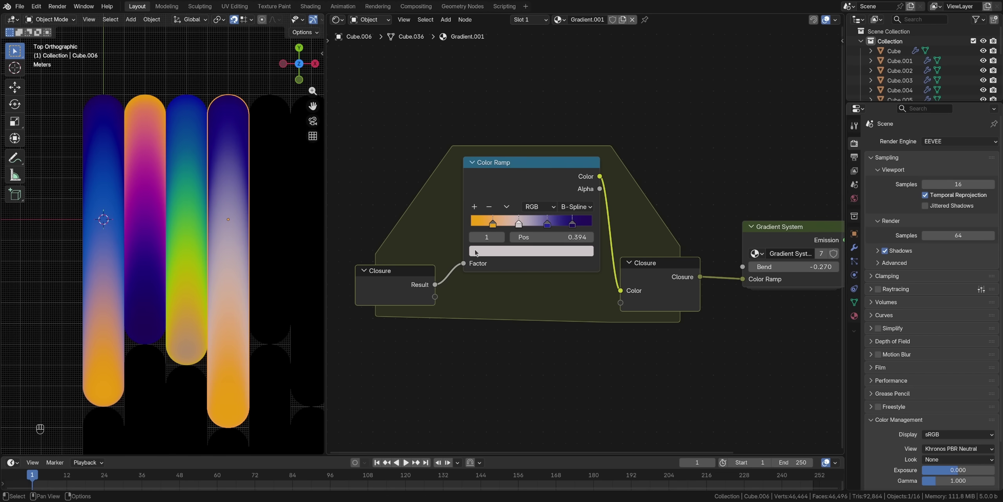
drag(496, 225, 523, 225)
- Inside the Gradient System group, try a Hue/Saturation/Value node with adjusted Saturation between Evaluate Closure and Emission
key(Tab)
key(shift+a)
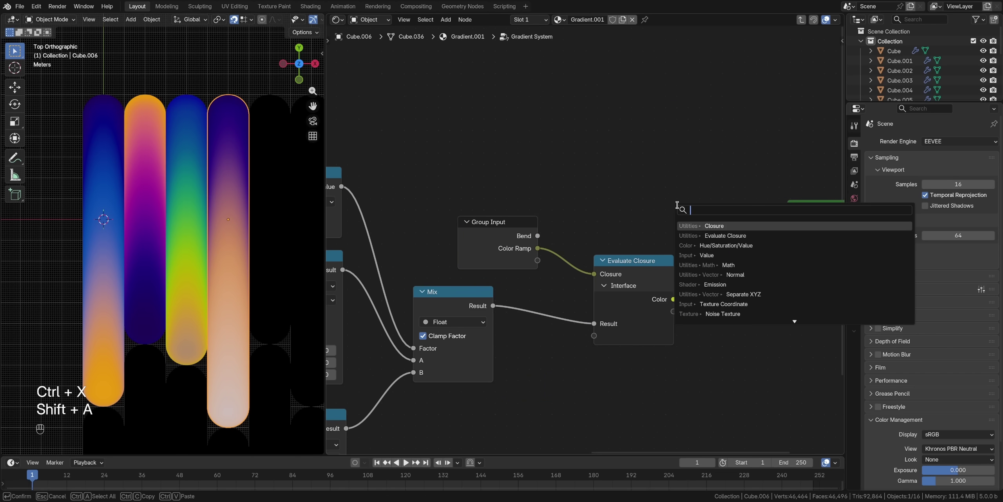
text(satura)
click(735, 236)
click(731, 241)
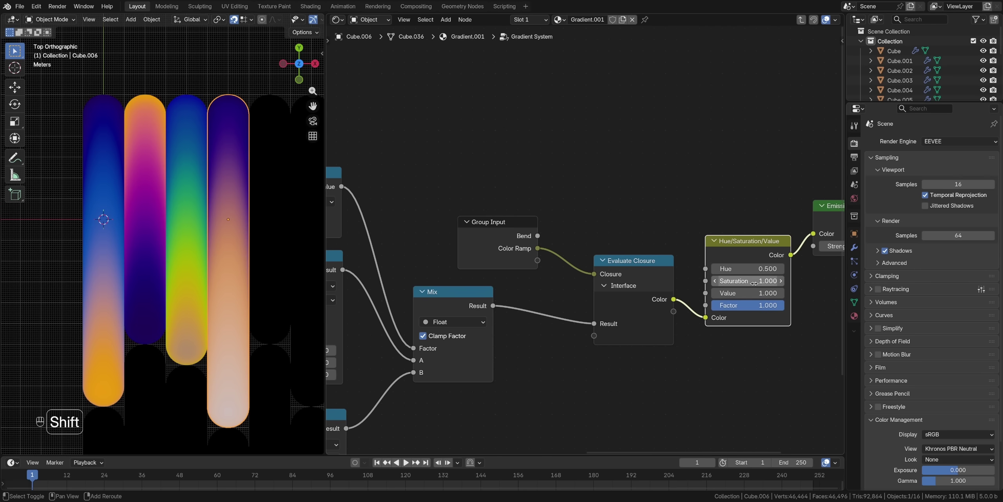
shift+drag(749, 280, 733, 280)
mouse_move(748, 281)
shift+mouse_down()
mouse_move(783, 281)
mouse_move(748, 280)
shift+mouse_up()
key(ctrl+x)
- Rework the Normal node's direction in the Gradient System group and dissolve the Map Range node that follows it
ctrl+middle_drag(743, 258, 566, 282)
middle_drag(403, 316, 668, 302)
ctrl+middle_drag(545, 236, 586, 258)
scroll(587, 258, up, 2)
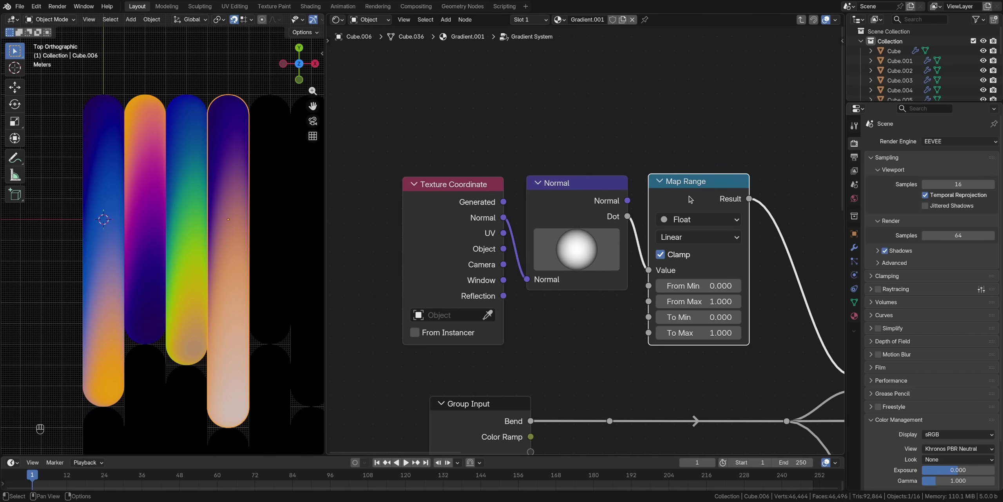
key(ctrl+x)
drag(606, 259, 571, 258)
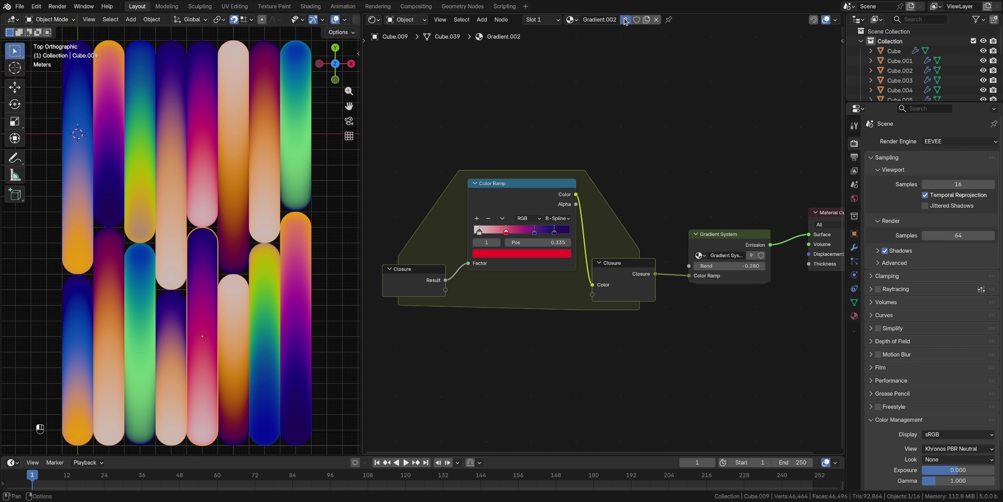
- Recolor the Color Ramp stops of the last capsule in the upper row, setting the final stop's hue to about 0.567
click(506, 231)
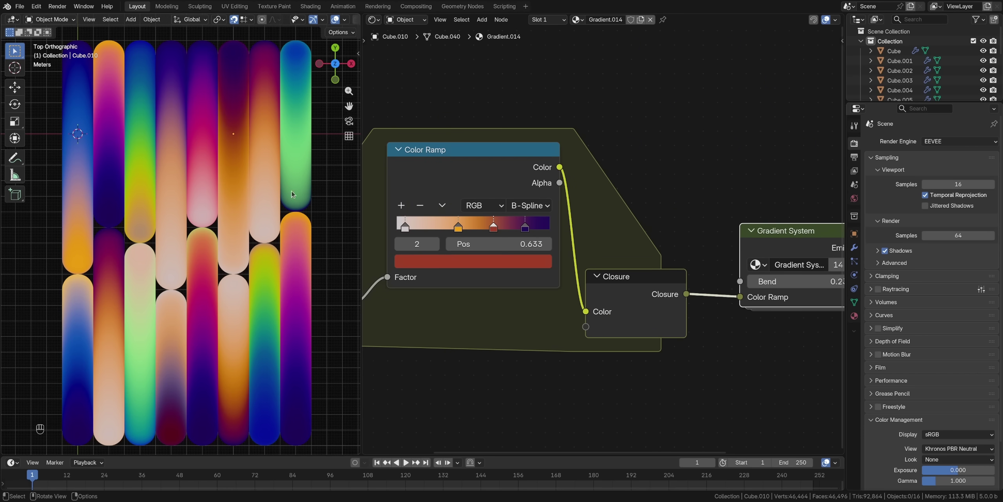
click(291, 194)
click(482, 227)
click(473, 261)
click(530, 226)
click(473, 261)
drag(494, 178, 474, 177)
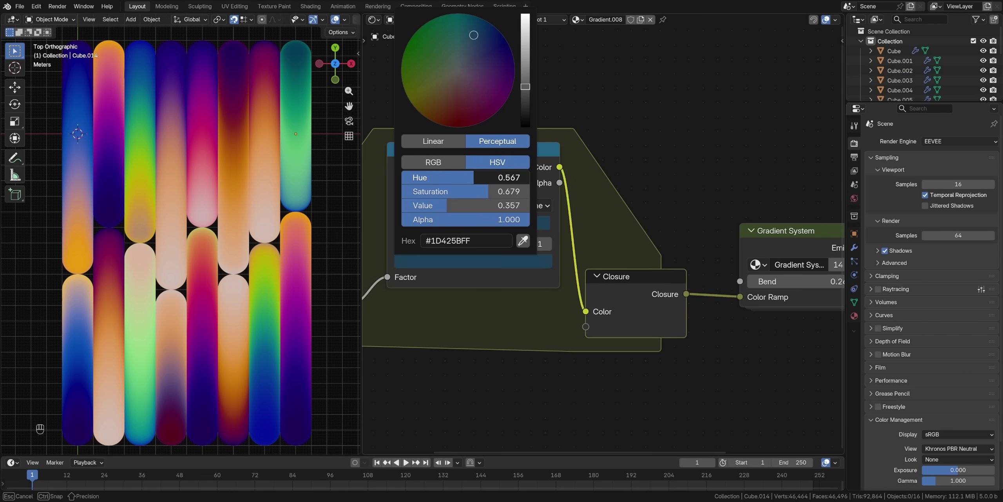
- Add a plane, enlarge it across the whole capsule grid, and lower it beneath the capsules
key(shift+a)
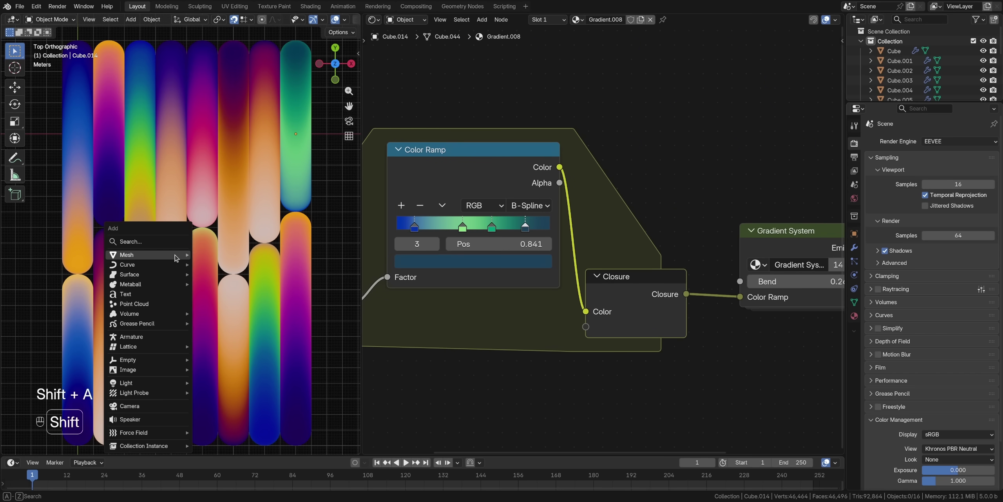
mouse_move(175, 257)
click(218, 257)
key(s)
click(33, 315)
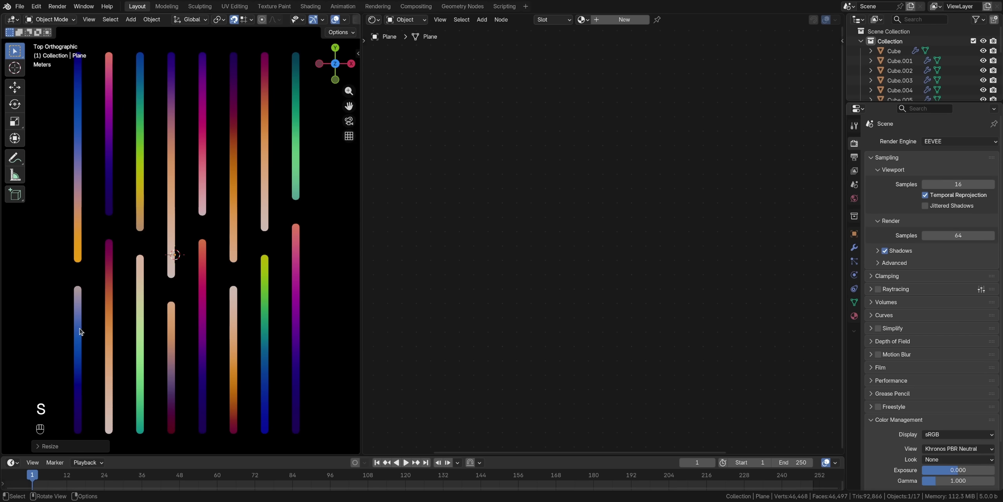
key(n)
key(n)
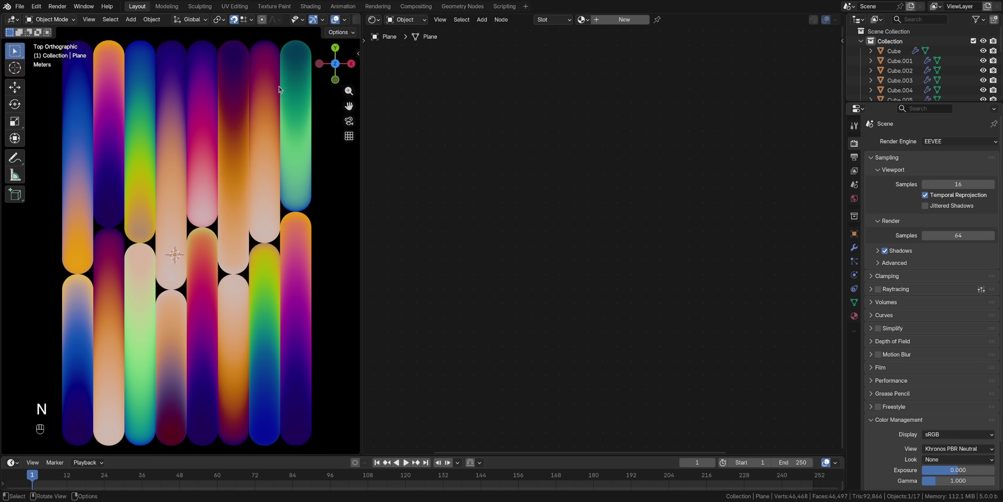
- Scale the plane well past the capsules and preview the scene in Rendered shading with Cycles on GPU Compute
key(s)
click(264, 336)
scroll(337, 19, down, 3)
click(343, 20)
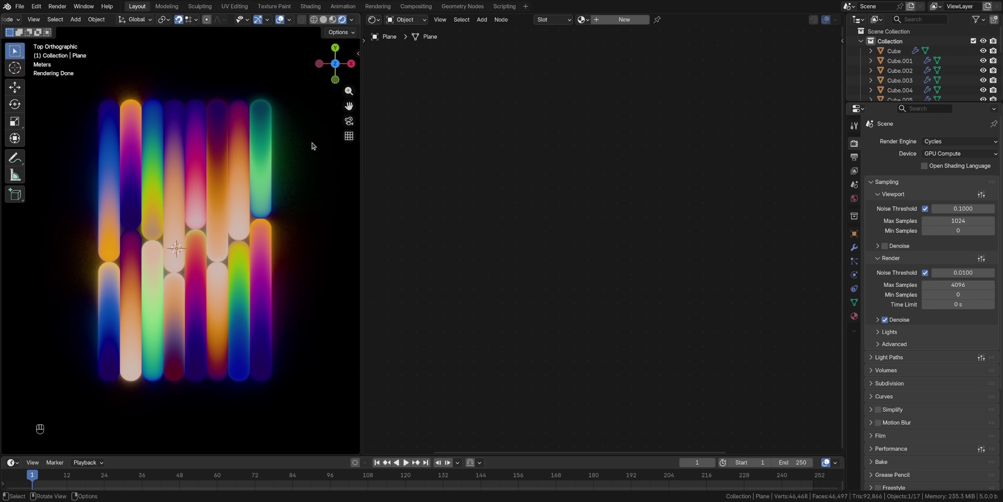
- Open the Gradient System group from the green capsule and compare the Map Range result and the 1.000 Value as Emission Strength
click(265, 177)
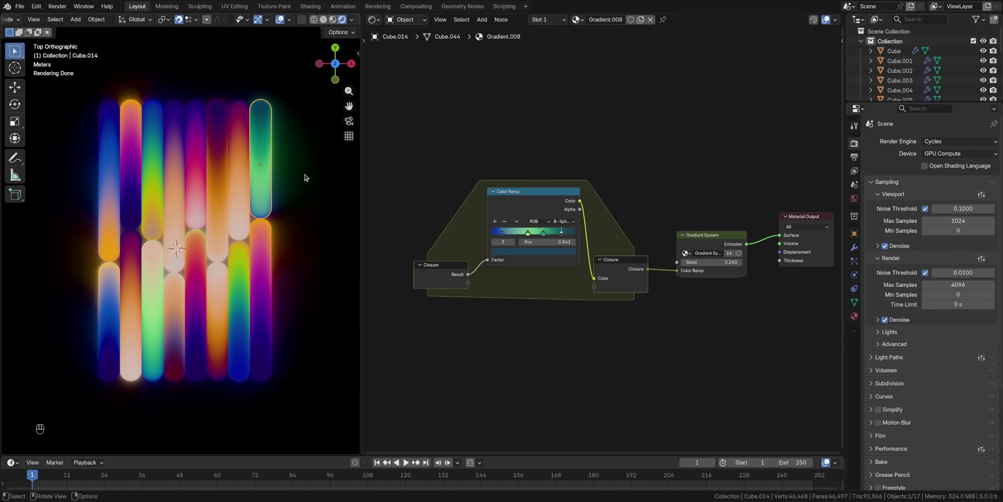
click(708, 249)
key(Tab)
drag(554, 236, 743, 209)
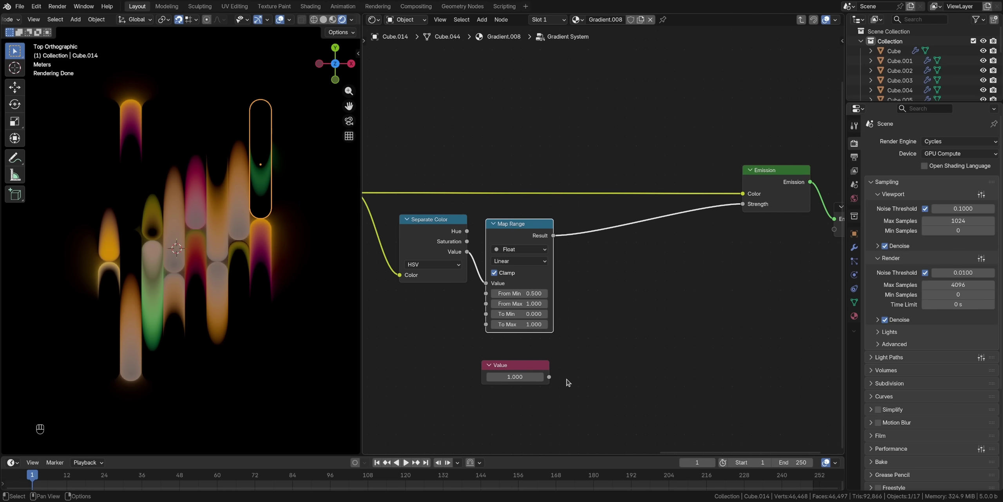
drag(549, 377, 745, 209)
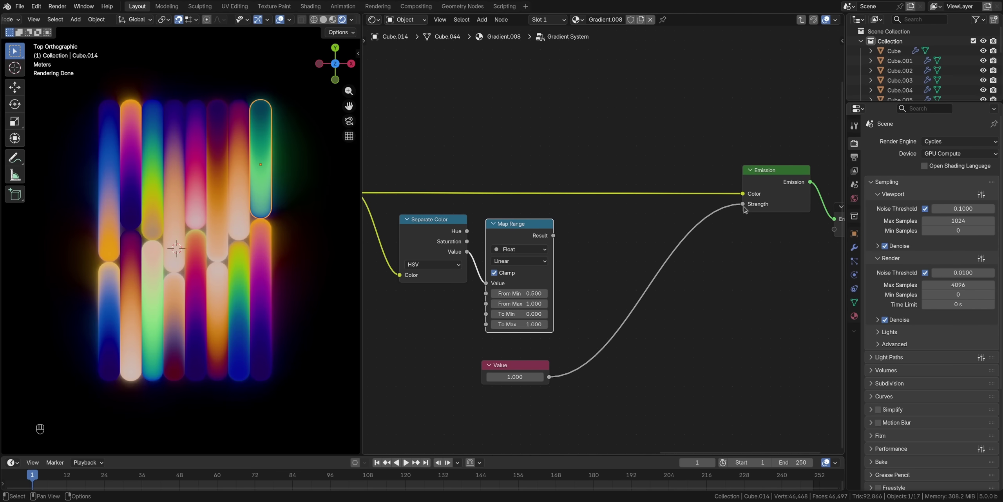
- Insert a Float Mix node before Emission Strength with the Map Range result in A, the Value in B, and Factor 1.000
key(shift+a)
text(mix)
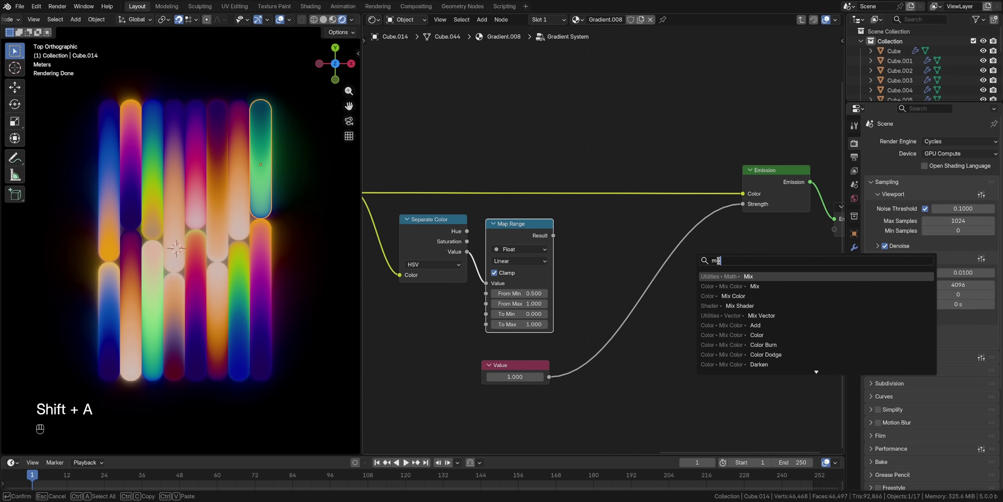
click(726, 275)
click(645, 229)
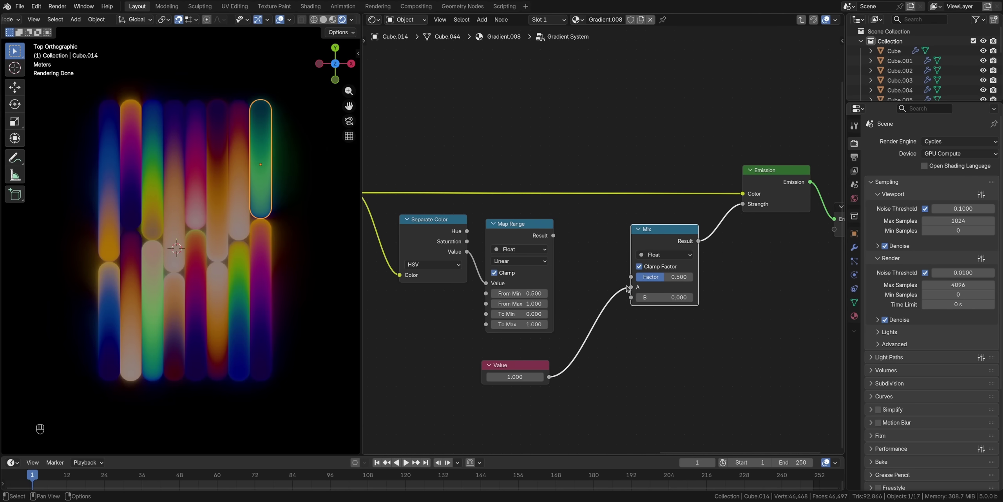
mouse_move(631, 287)
mouse_down()
mouse_move(632, 298)
mouse_move(631, 288)
mouse_up()
drag(666, 277, 692, 277)
- Add a Light Path node's Is Camera Ray output and connect it to the Mix node's Factor
key(shift+a)
text(cam)
key(Down)
key(Down)
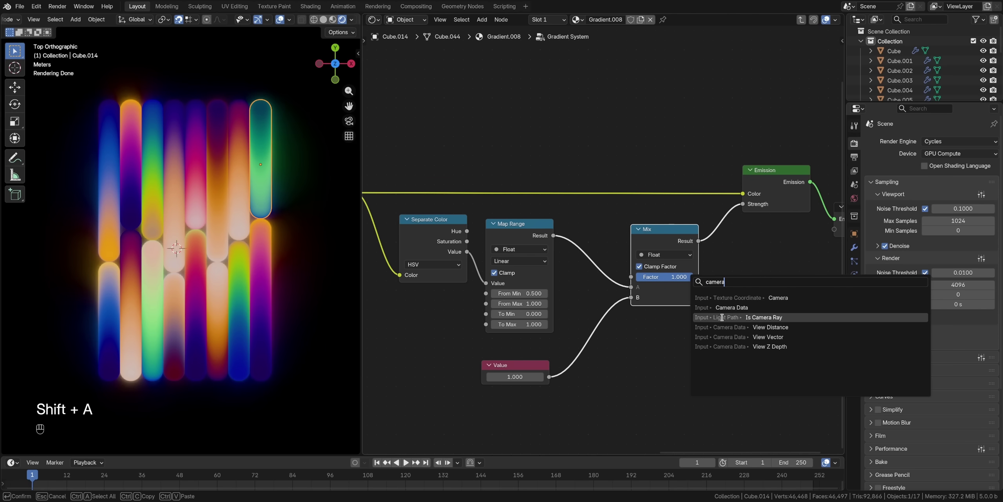
key(Return)
click(490, 149)
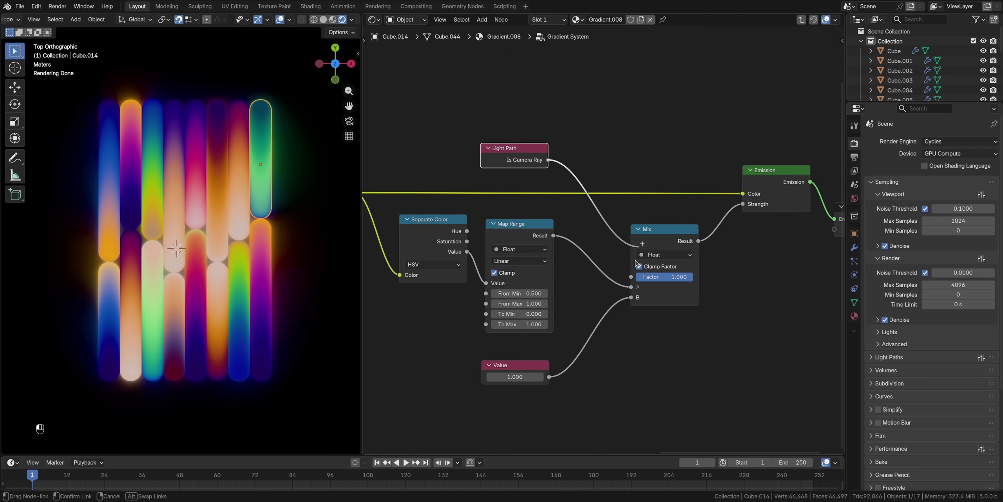
drag(636, 263, 632, 277)
- Feed the Map Range result into the Mix node's A input and set the Map Range's From Min to 0.200
mouse_move(665, 287)
mouse_down()
mouse_move(592, 287)
mouse_move(663, 286)
mouse_up()
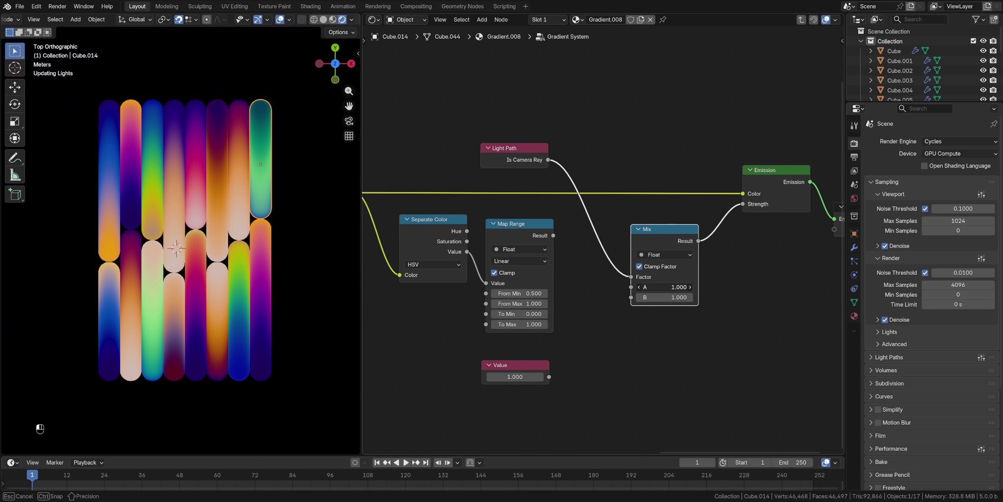
drag(554, 235, 632, 297)
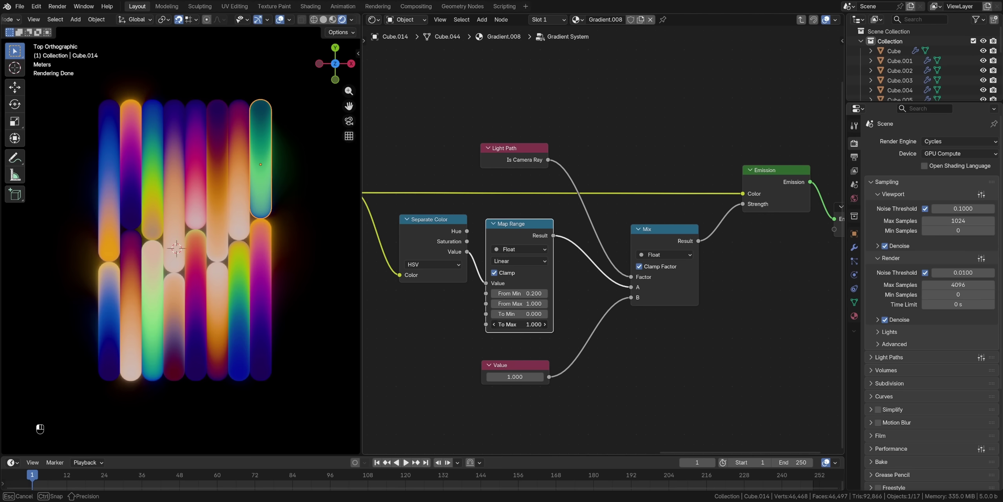
key(Return)
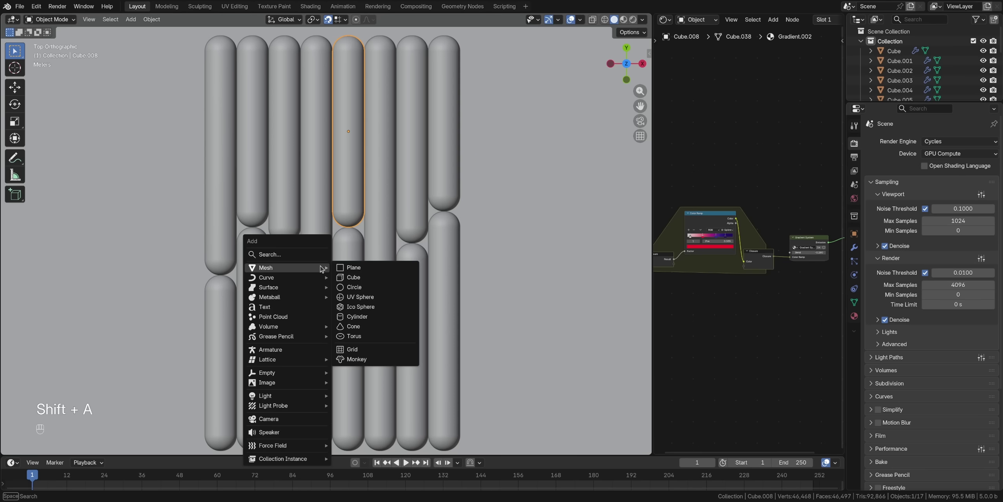
- Add a circle mesh and move its lower half down along Y to stretch it into a long capsule outline
click(364, 290)
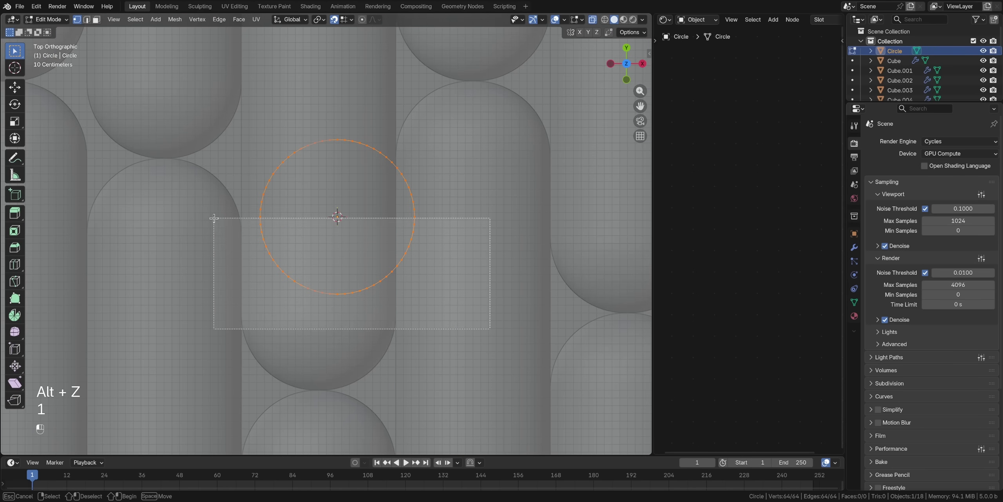
drag(214, 218, 215, 219)
key(g)
key(y)
click(376, 390)
scroll(383, 412, down, 5)
shift+middle_drag(393, 387, 389, 280)
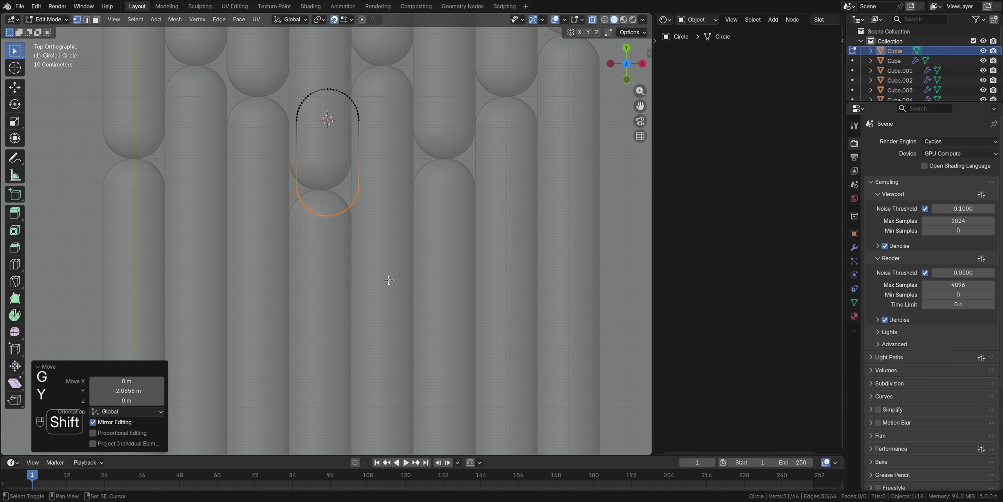
key(g)
key(y)
click(384, 354)
- Fill the capsule outline with a face and extrude it about 0.26 m along Z into a flat plate
key(Tab)
key(Tab)
key(a)
middle_drag(385, 354, 363, 299)
key(f)
key(e)
key(z)
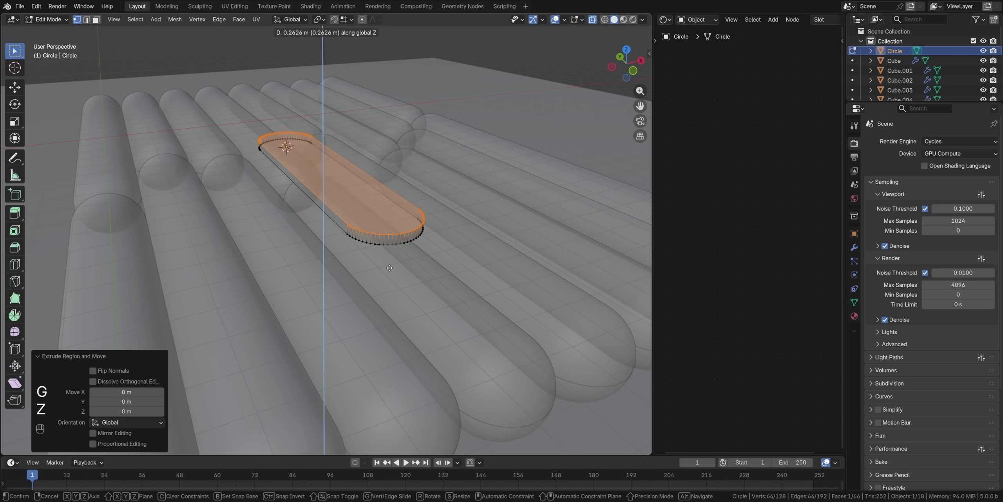
click(390, 268)
key(Tab)
key(alt+z)
shift+middle_drag(389, 267, 362, 294)
- Add a Bevel modifier to the capsule plate with an amount of 0.052 m and 8 segments
click(854, 247)
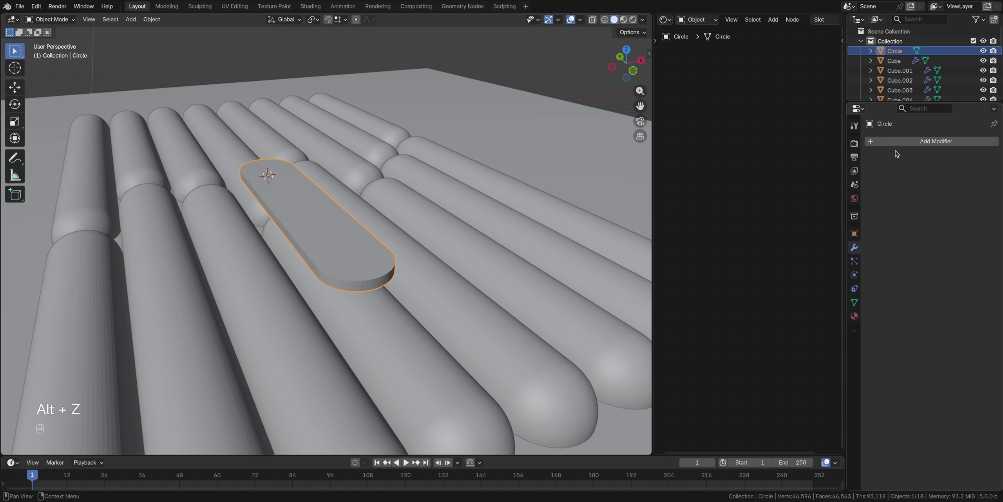
click(901, 139)
text(bevel)
click(902, 159)
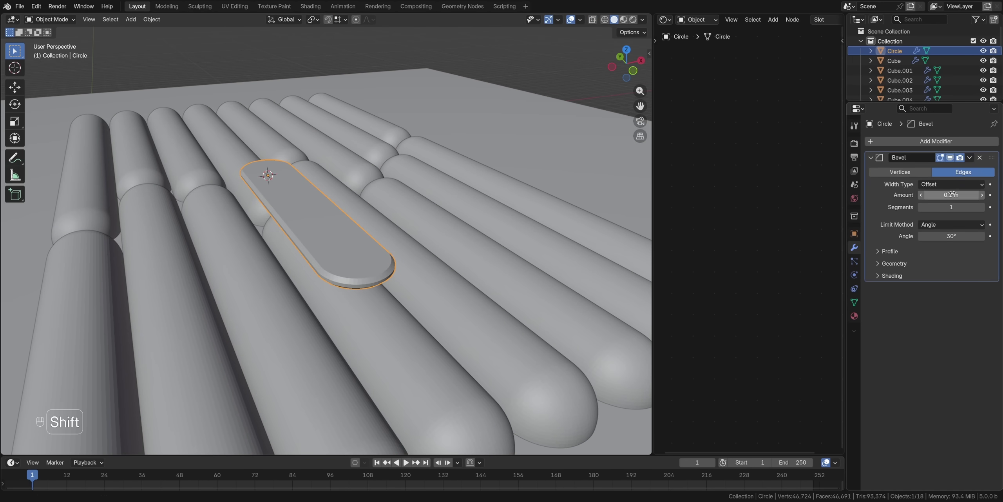
shift+drag(950, 195, 933, 194)
drag(952, 207, 980, 207)
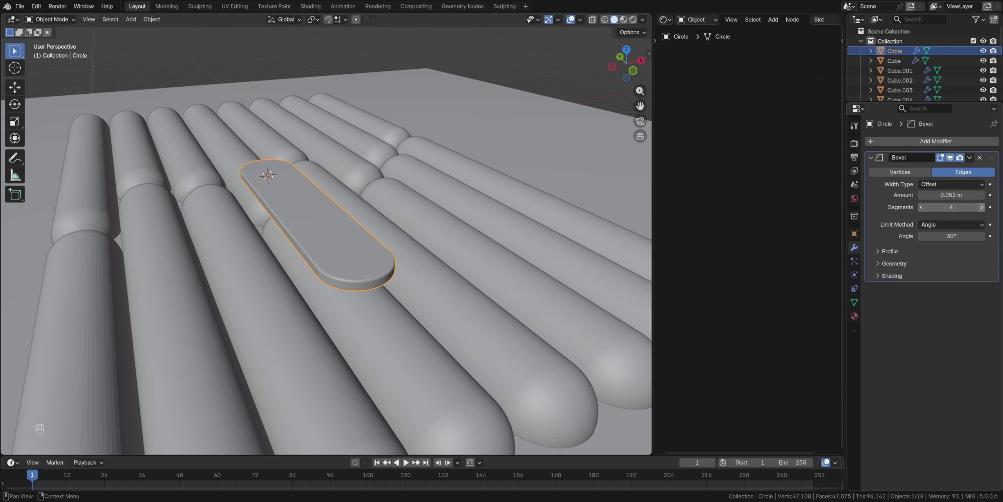
- Apply auto smooth shading at 30° to the bevelled capsule plate
right_click(346, 221)
click(315, 234)
ctrl+middle_drag(315, 234, 372, 233)
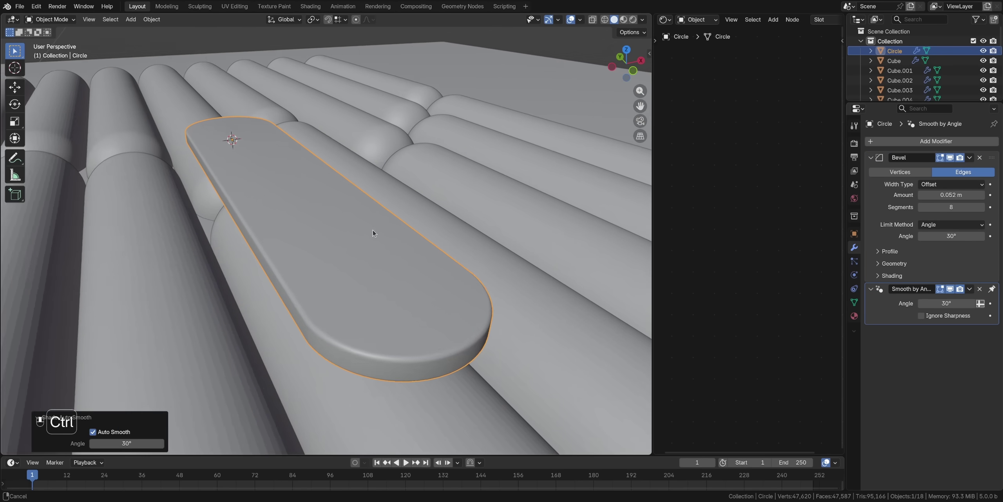
- Enlarge the shader editor area and give the capsule plate a new material named Glass
drag(653, 235, 360, 235)
click(615, 20)
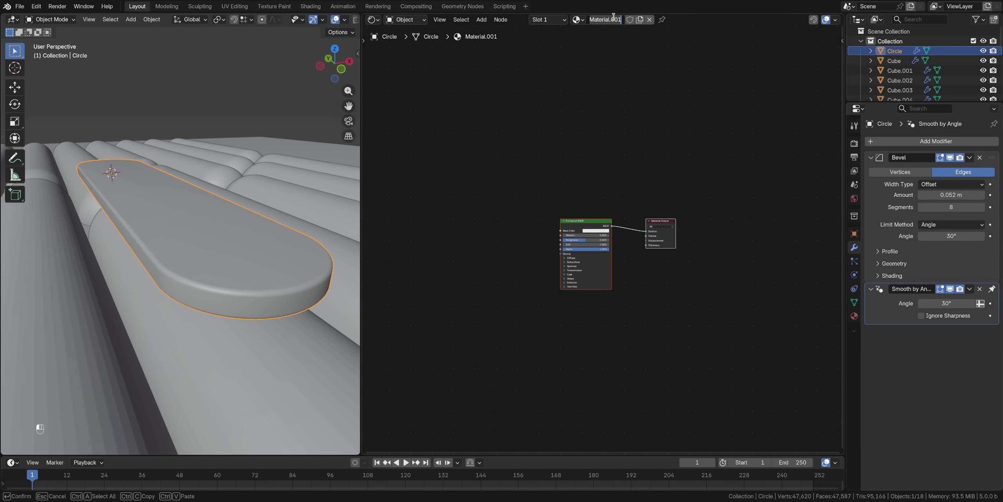
ctrl+middle_drag(592, 267, 585, 170)
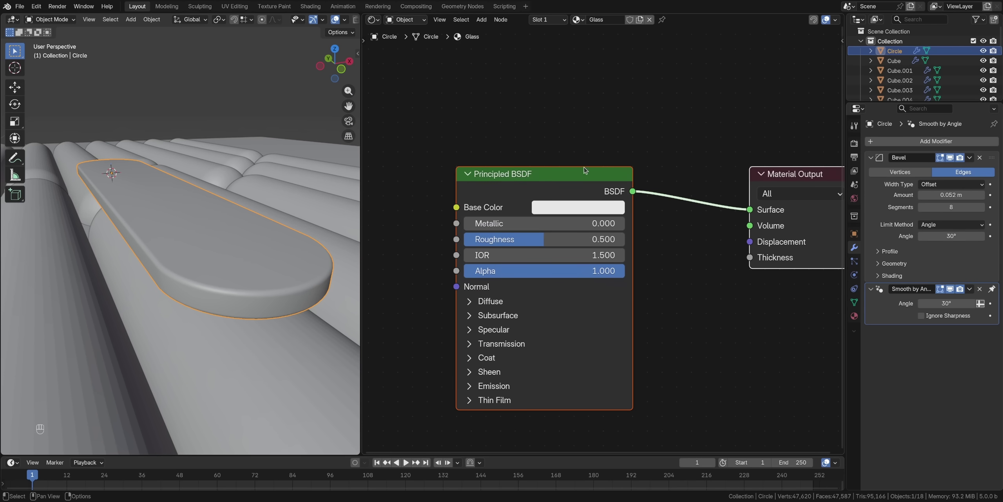
- Set the Glass material's transmission weight to 1.000, base color value to 1.000, and roughness to 0, and view it from above
click(506, 344)
drag(470, 361, 625, 361)
click(572, 214)
drag(601, 418, 662, 419)
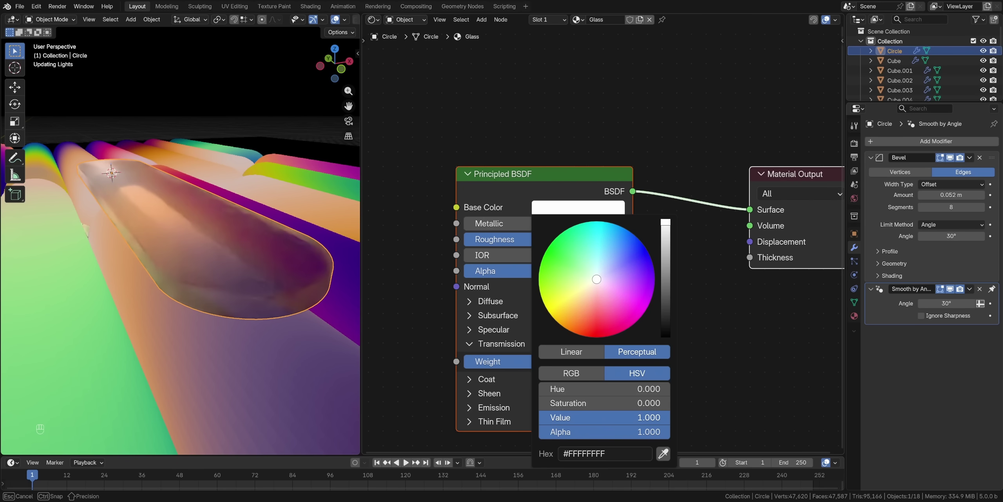
drag(599, 239, 522, 239)
key(KP_7)
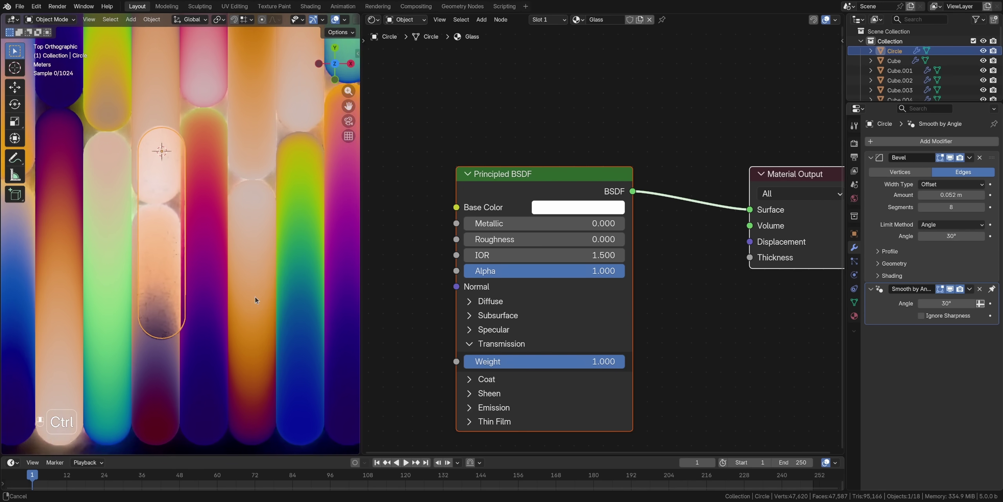
- Move the glass capsule in the XY plane so it straddles two neighbouring gradient capsules over their dark ends
shift+middle_drag(208, 273, 262, 312)
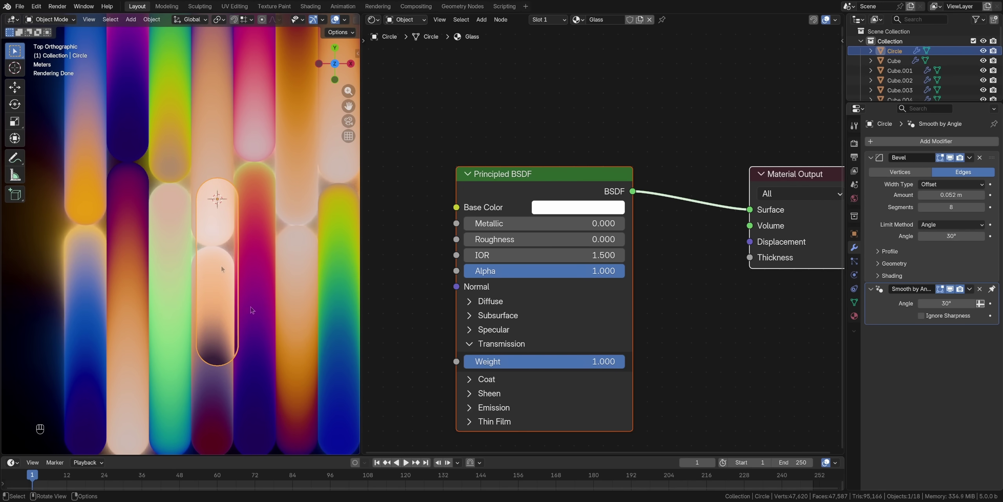
key(g)
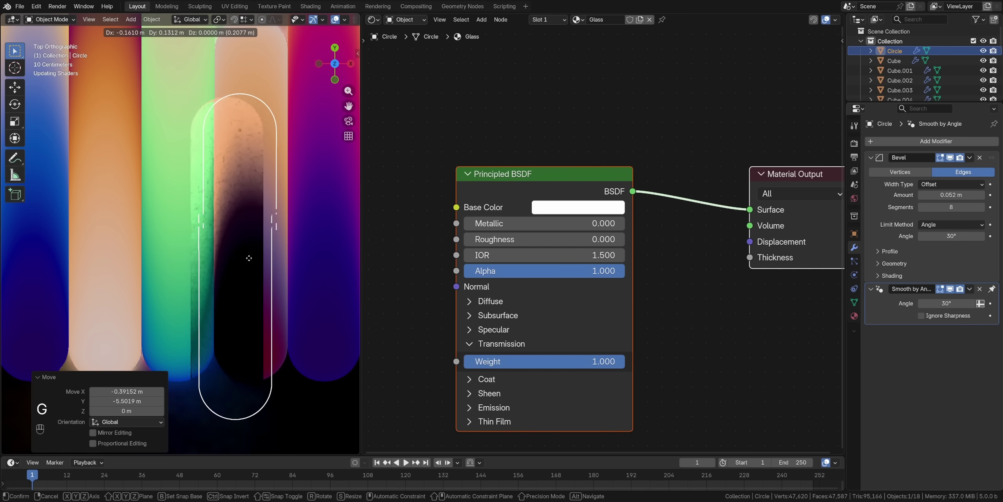
click(309, 211)
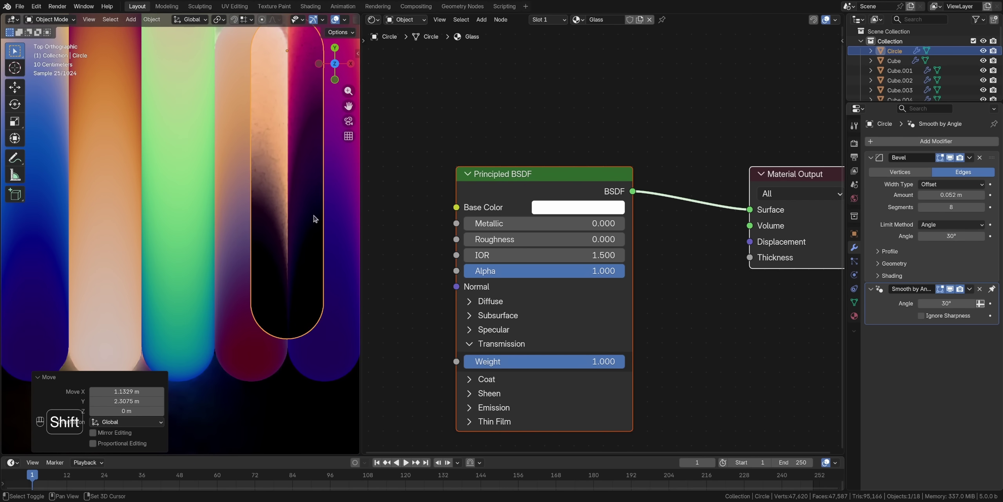
shift+middle_drag(313, 217, 247, 295)
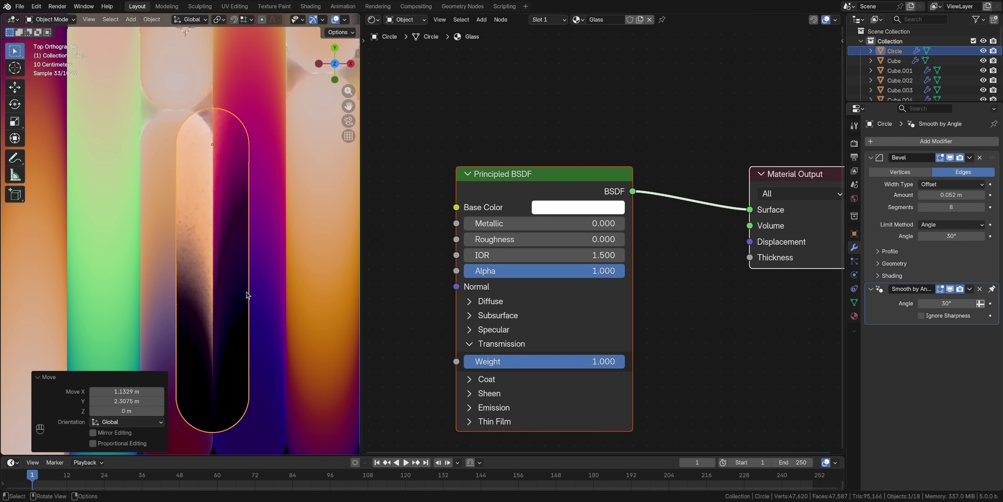
- Select the peach gradient capsule under the glass and open its Gradient System node group for editing
click(157, 203)
middle_drag(737, 225, 498, 211)
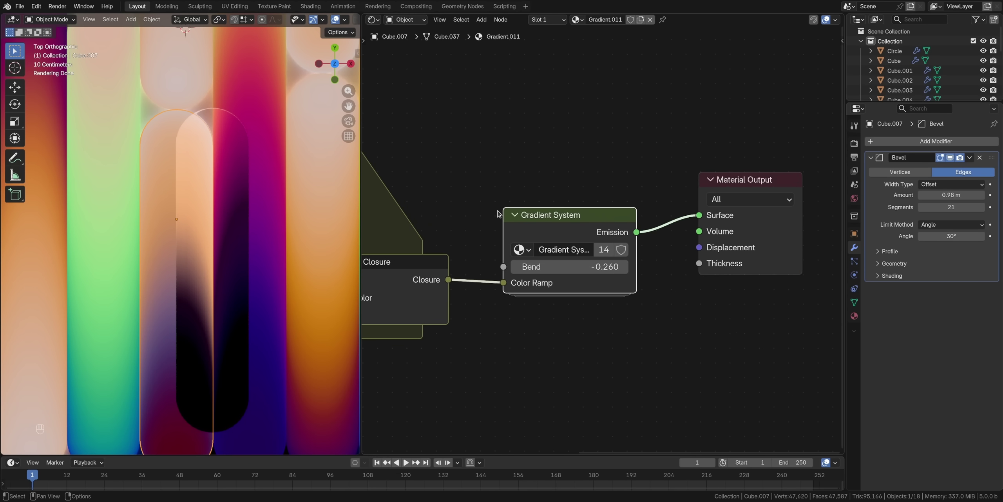
key(Tab)
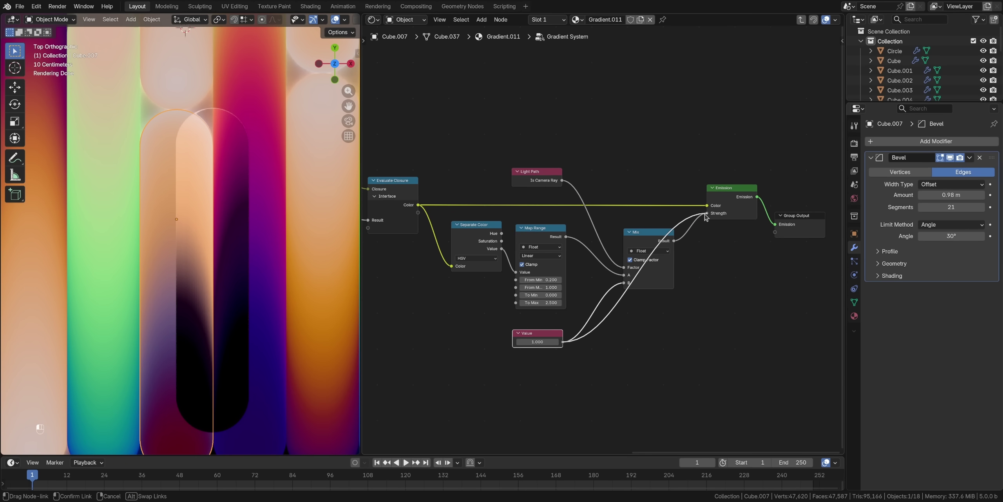
- Try feeding the Value node and then the Map Range result directly into the Emission strength
drag(705, 215, 705, 215)
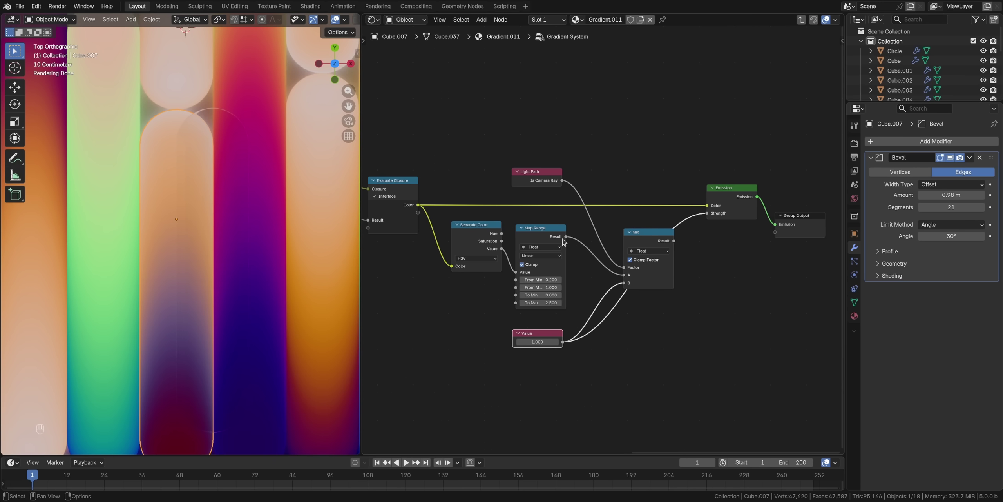
drag(565, 237, 616, 180)
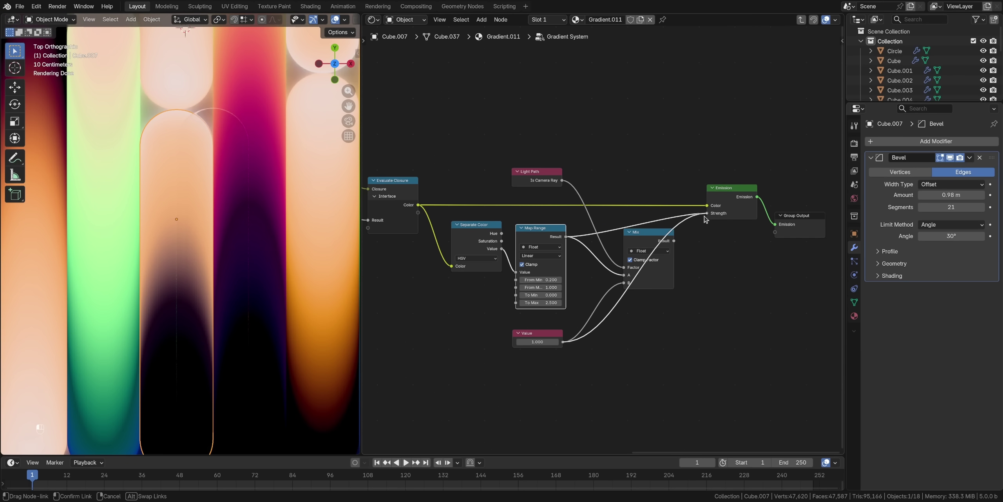
drag(705, 218, 705, 219)
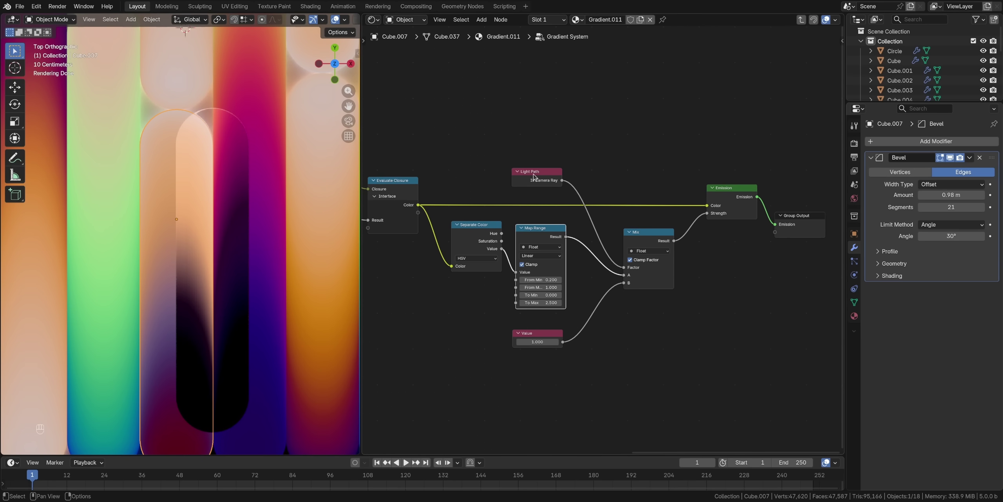
- Sum the Light Path's Is Camera Ray and Is Transmission Ray outputs in a Math Add node and feed it into the Mix factor
drag(534, 177, 537, 114)
key(ctrl+h)
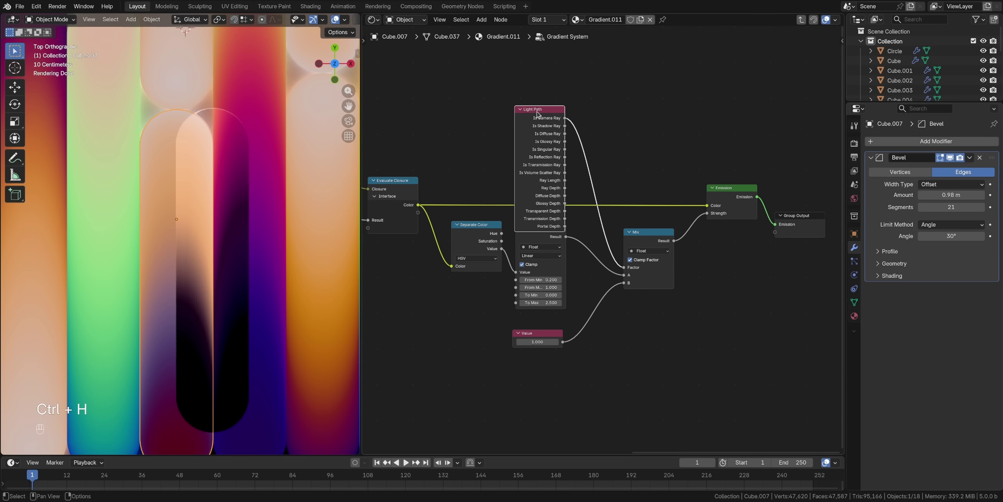
key(shift+a)
text(math)
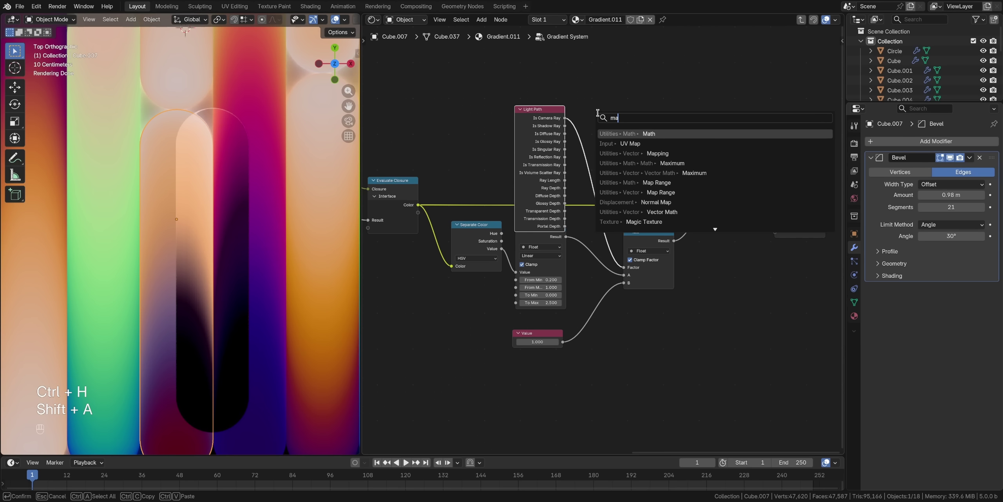
click(626, 133)
click(593, 122)
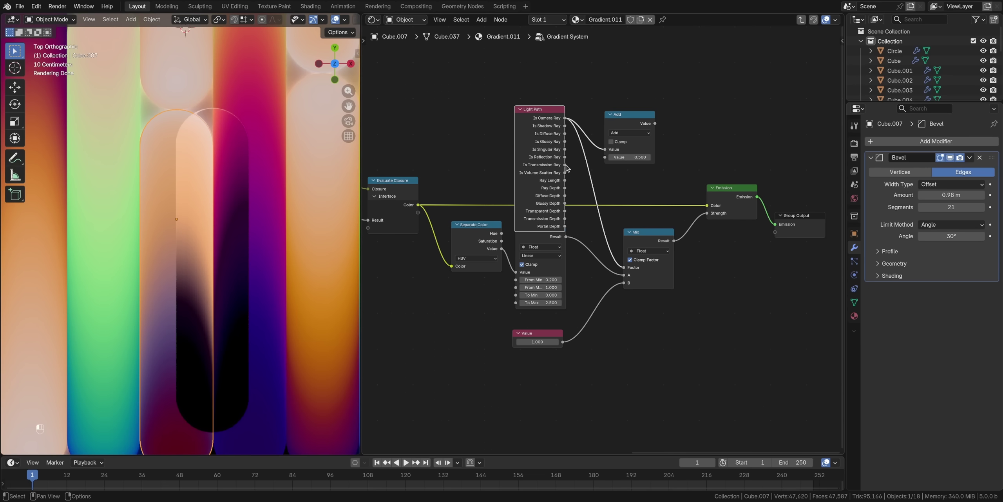
key(ctrl+h)
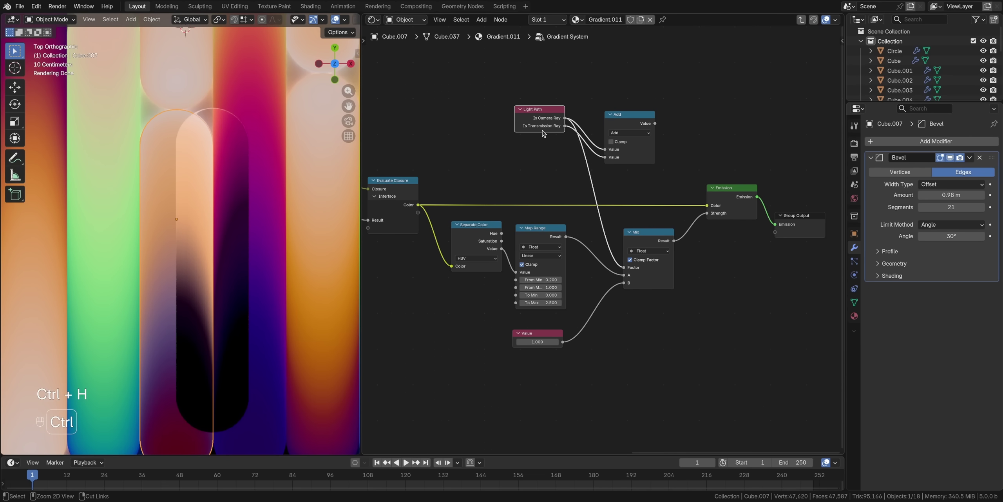
drag(655, 123, 677, 165)
drag(627, 269, 626, 268)
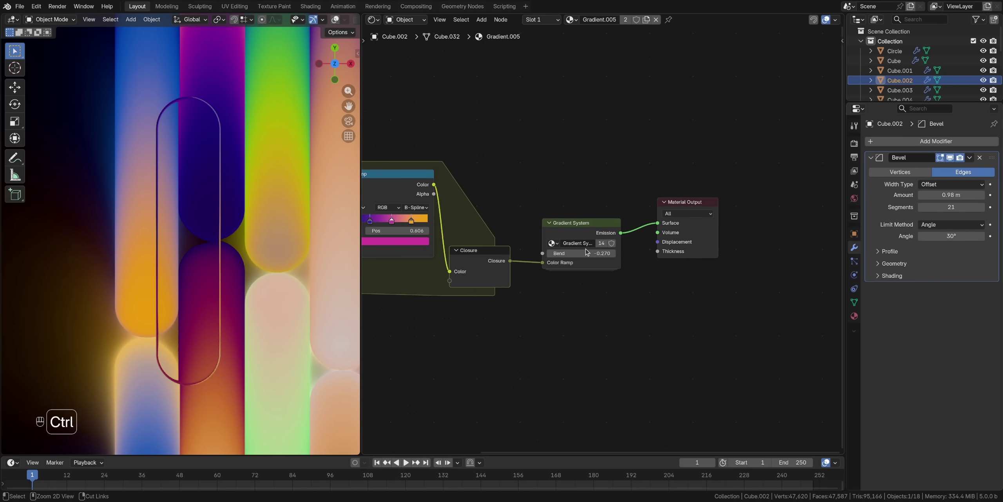
- In the Gradient System group of Cube.002, duplicate the Texture Coordinate and Normal nodes and place the copies below the Value node
key(Tab)
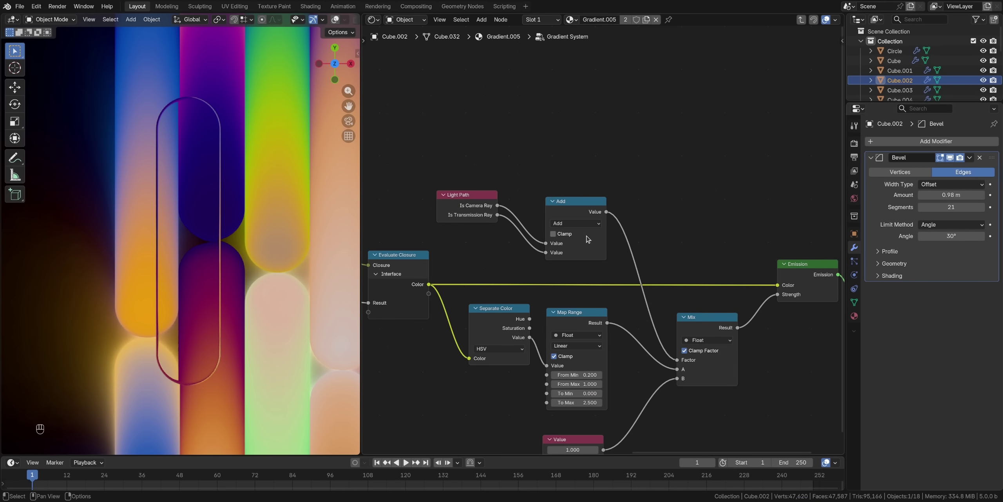
scroll(601, 238, down, 12)
middle_drag(509, 217, 761, 239)
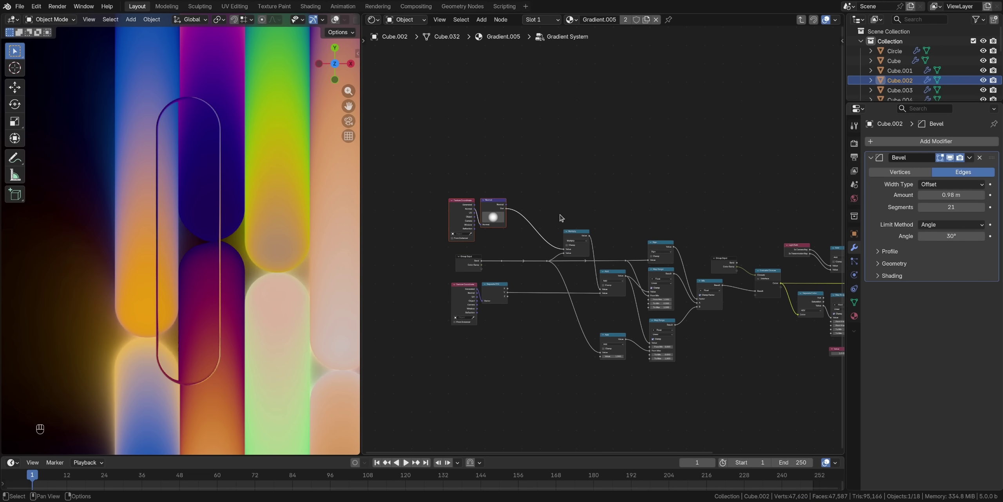
scroll(561, 216, up, 5)
drag(379, 143, 454, 220)
right_click(438, 195)
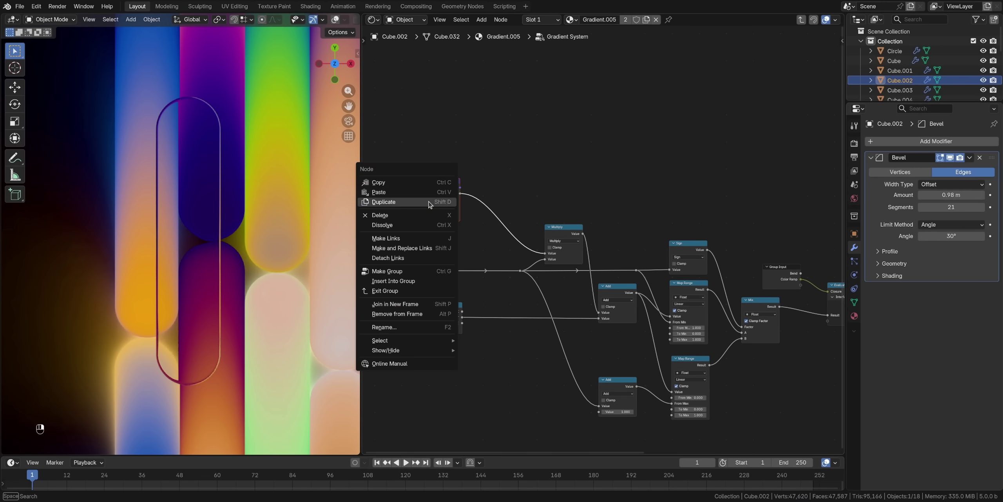
click(438, 199)
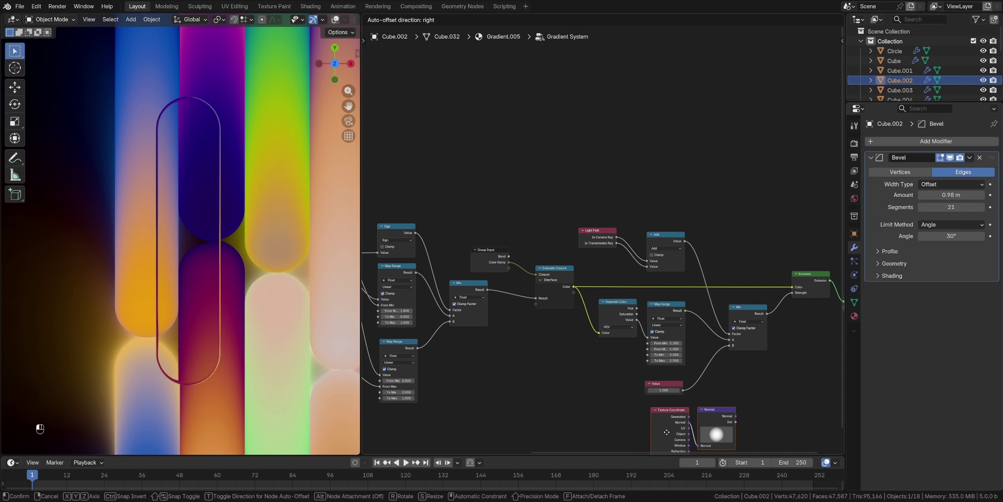
click(690, 450)
- Preview the duplicated Normal node's Dot output on the gradient capsule and examine it up close
scroll(584, 334, up, 2)
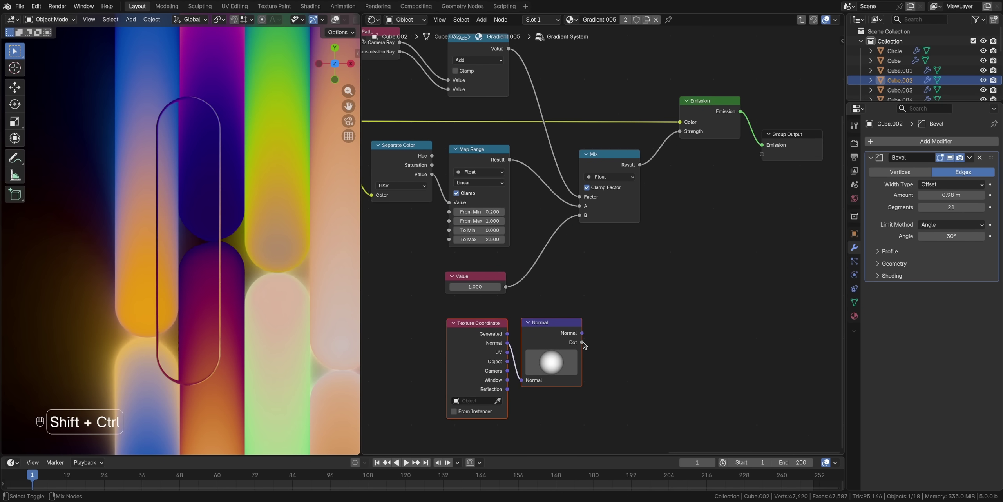
ctrl+shift+click(584, 344)
scroll(184, 274, up, 5)
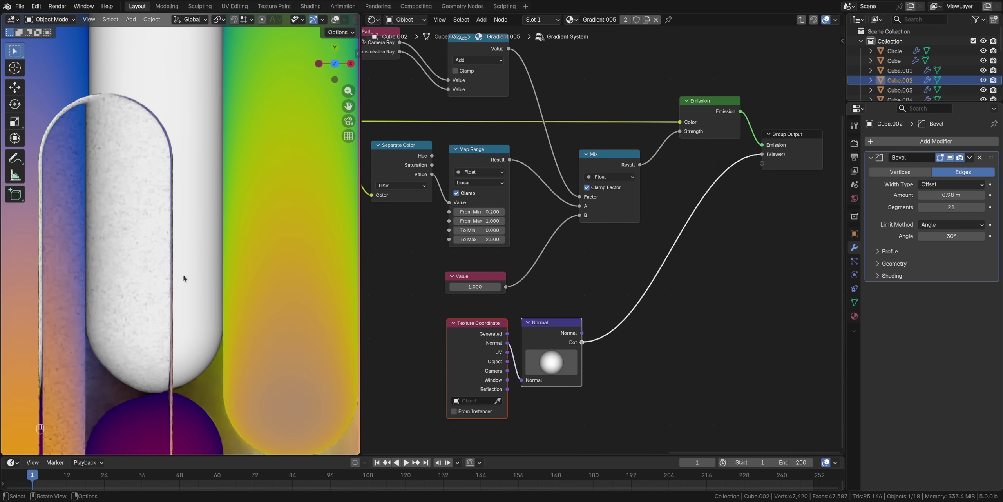
- Insert a Map Range node after the Normal's Dot output and invert it with To Min 1 and To Max 0
key(shift+a)
text(map)
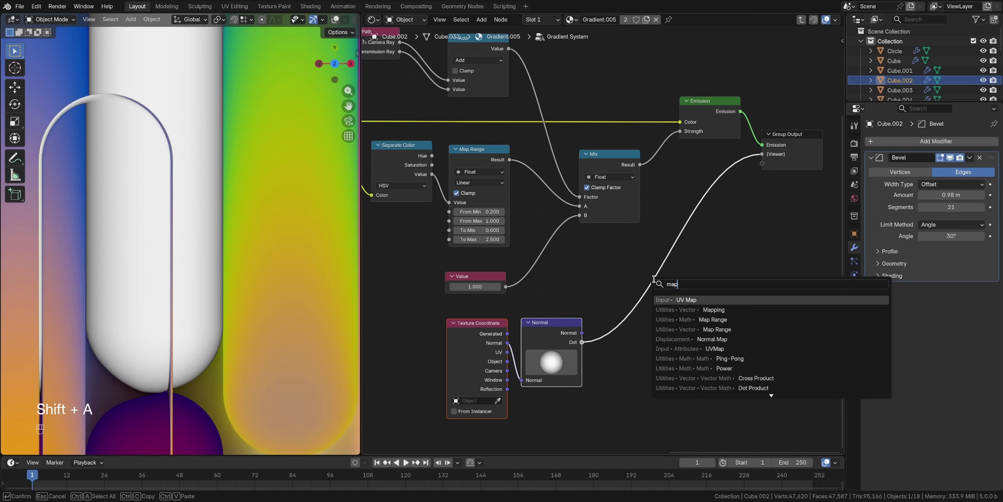
click(673, 319)
click(659, 379)
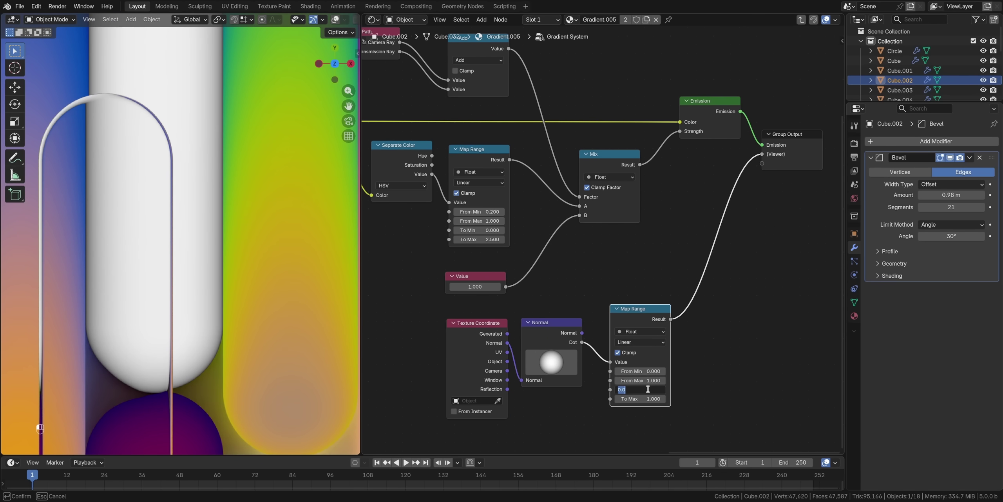
click(648, 388)
text(1)
key(Return)
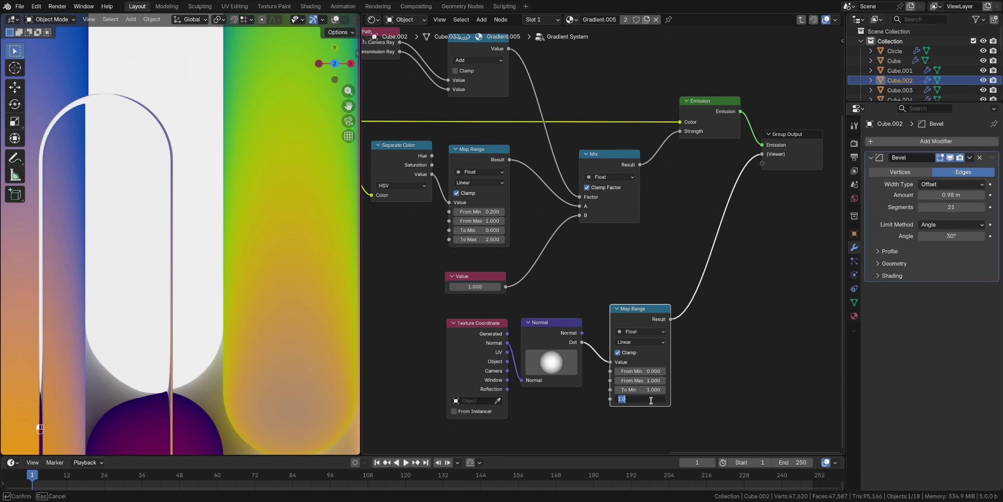
key(Return)
- Insert a Math node after the inverting Map Range, set it to Power, and set the exponent to 3.500
key(shift+a)
text(math)
click(714, 319)
click(692, 308)
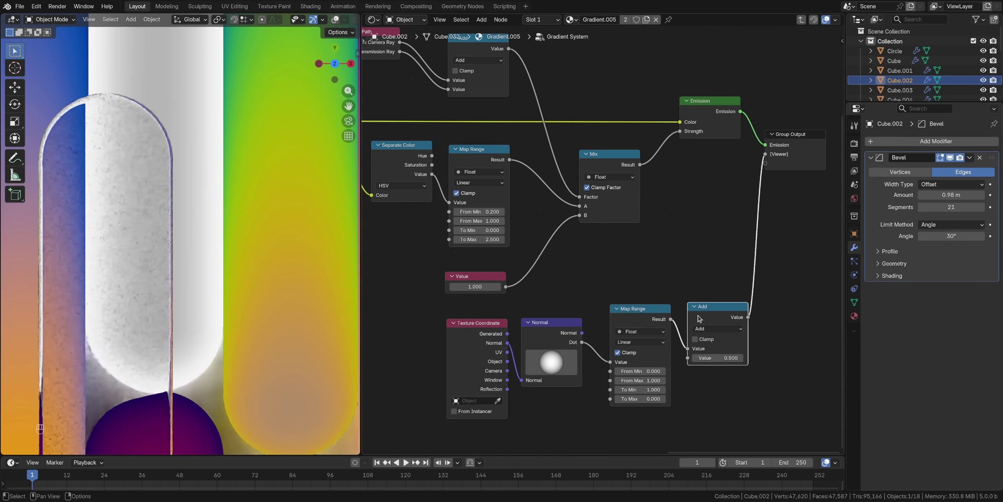
click(712, 329)
click(466, 403)
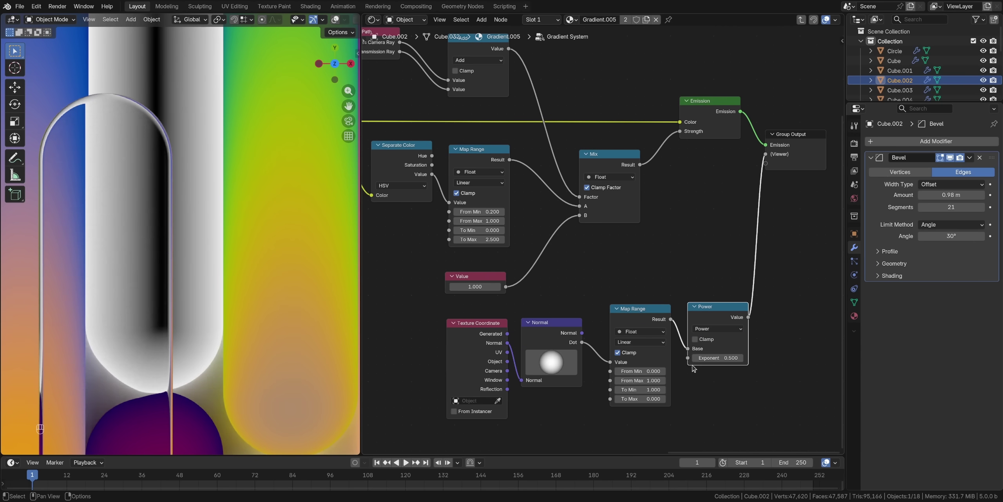
drag(719, 357, 733, 358)
- Duplicate the Power node as an Add node with value 1.000, feed it into the Emission strength, and preview the emission
drag(770, 404, 383, 328)
click(637, 310)
key(shift+d)
click(715, 307)
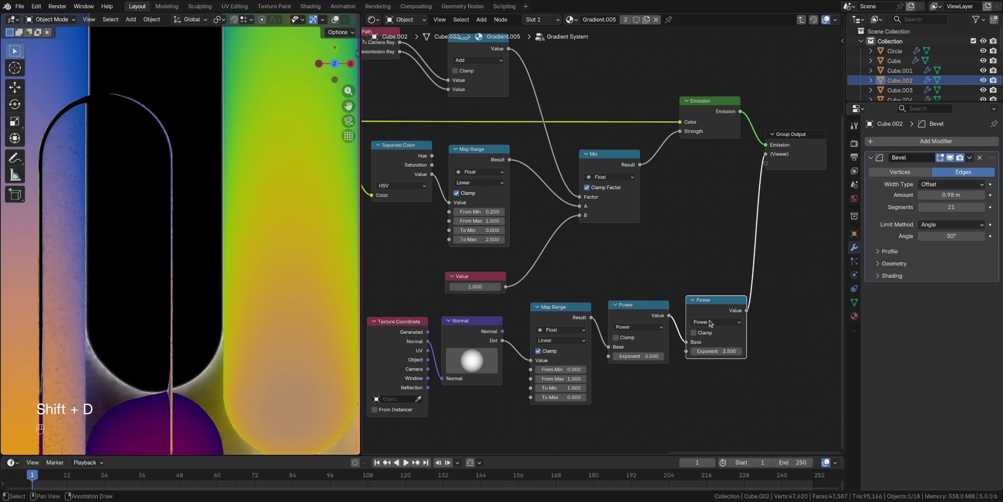
click(715, 321)
click(471, 345)
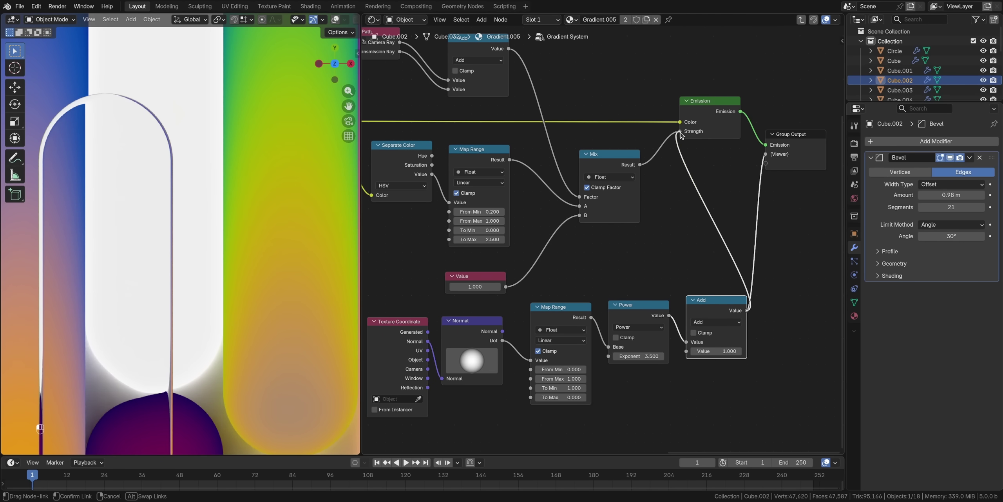
drag(682, 135, 681, 132)
ctrl+shift+click(711, 112)
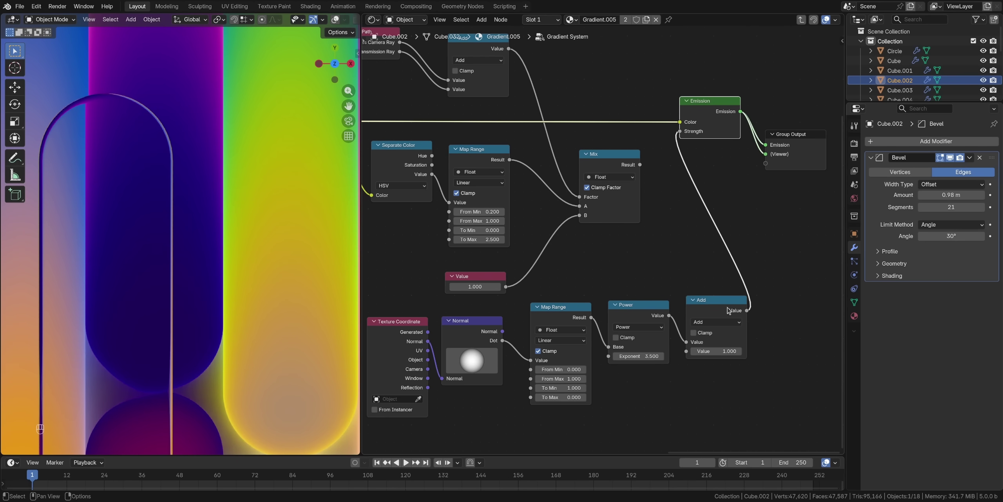
- Insert a copy of the Power node before the Add node, switch it to Multiply, and set its value to 5.000
key(shift+d)
click(708, 316)
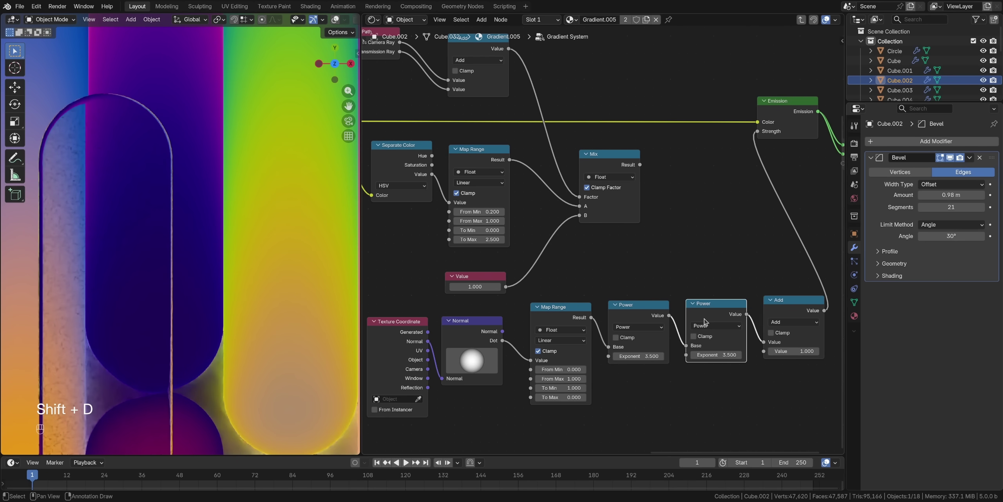
click(722, 326)
click(465, 371)
mouse_move(716, 354)
mouse_down()
mouse_move(727, 354)
mouse_move(704, 356)
mouse_up()
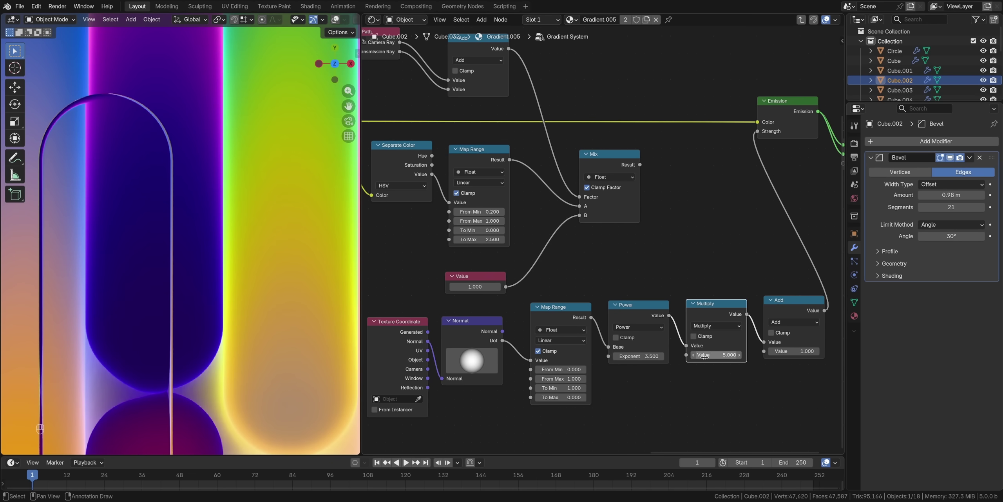
- Duplicate the Mix node, feed the original Mix into A and the Add result into B, and connect it to the Emission strength
ctrl+middle_drag(652, 269, 724, 348)
drag(740, 348, 482, 281)
drag(533, 301, 484, 313)
ctrl+middle_drag(549, 275, 593, 176)
click(599, 174)
key(shift+d)
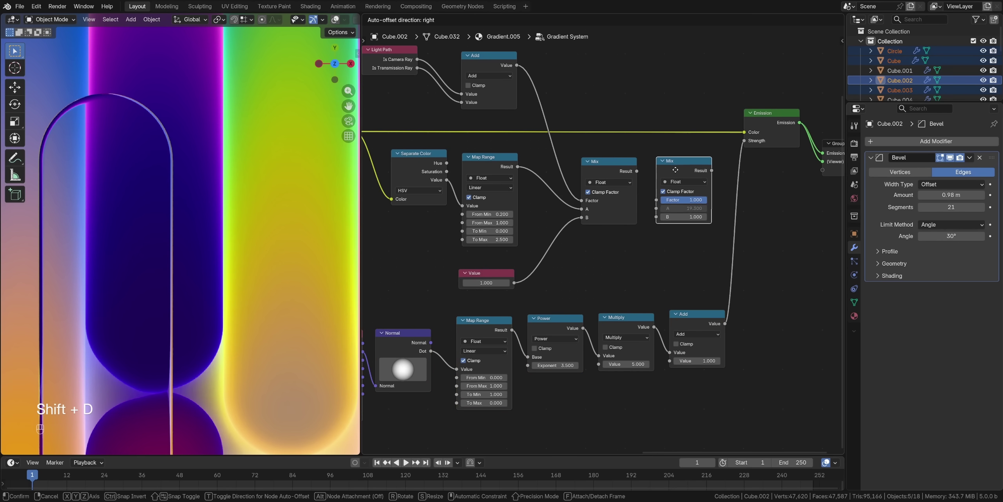
click(682, 174)
drag(673, 229, 665, 219)
drag(637, 171, 663, 209)
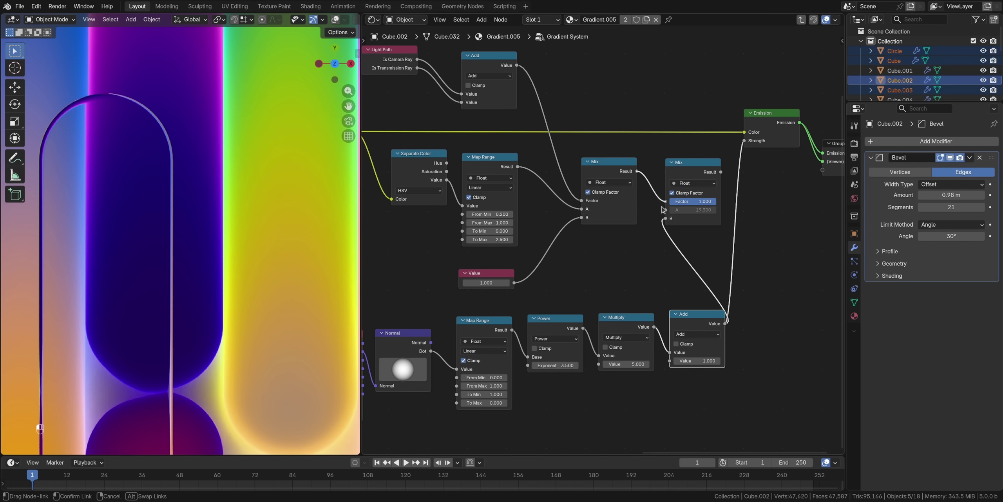
drag(739, 155, 744, 140)
- Duplicate the Light Path node and connect its Is Transmission Ray output to the second Mix node's factor
middle_drag(578, 85, 623, 165)
scroll(623, 165, up, 1)
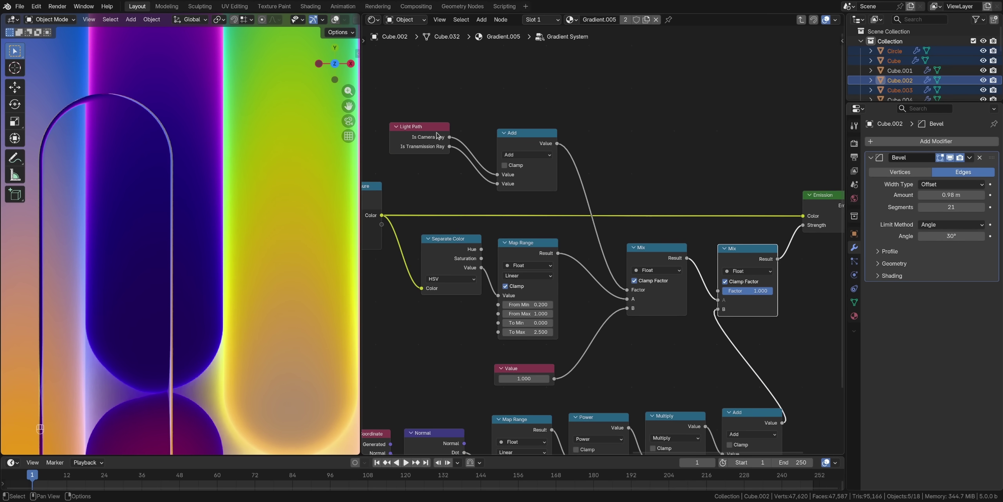
click(445, 131)
key(shift+d)
click(665, 140)
drag(724, 298, 719, 299)
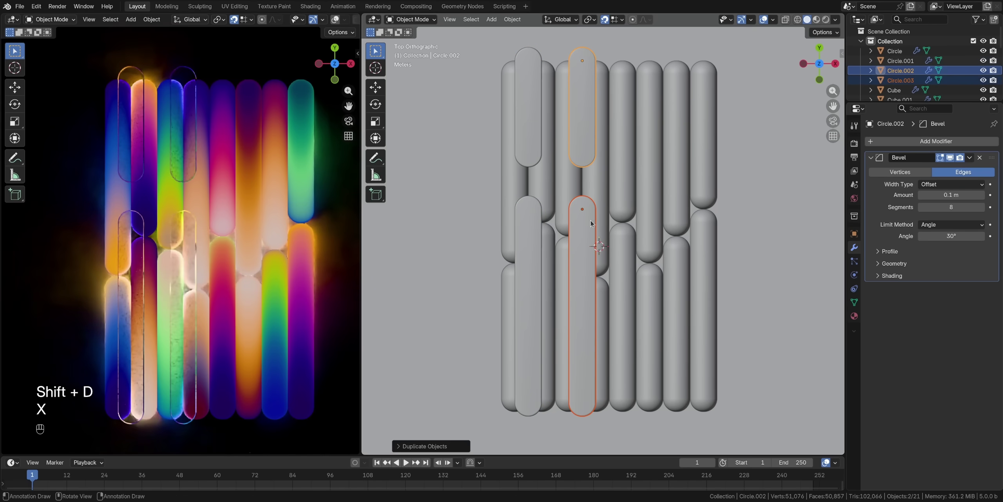
- Shift the facing rounded ends of the two glass capsules in the second column downward along Y, changing both capsules' lengths
shift+click(582, 219)
key(Tab)
key(alt+z)
drag(562, 164, 605, 215)
key(g)
key(y)
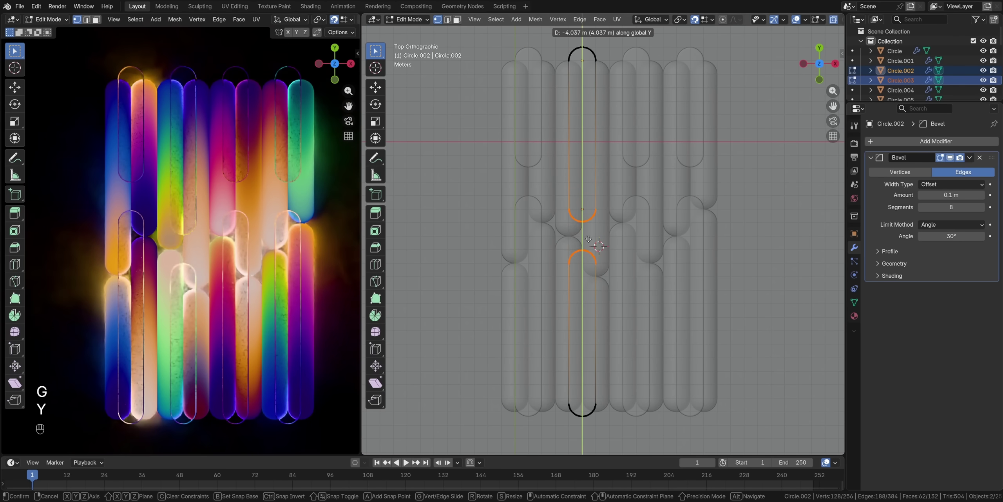
click(600, 324)
key(Tab)
key(alt+z)
- Edit the two glass capsules in the third column together, moving their facing rounded ends downward along Y
click(642, 213)
shift+click(638, 158)
key(Tab)
key(alt+z)
key(g)
key(y)
click(639, 274)
key(Tab)
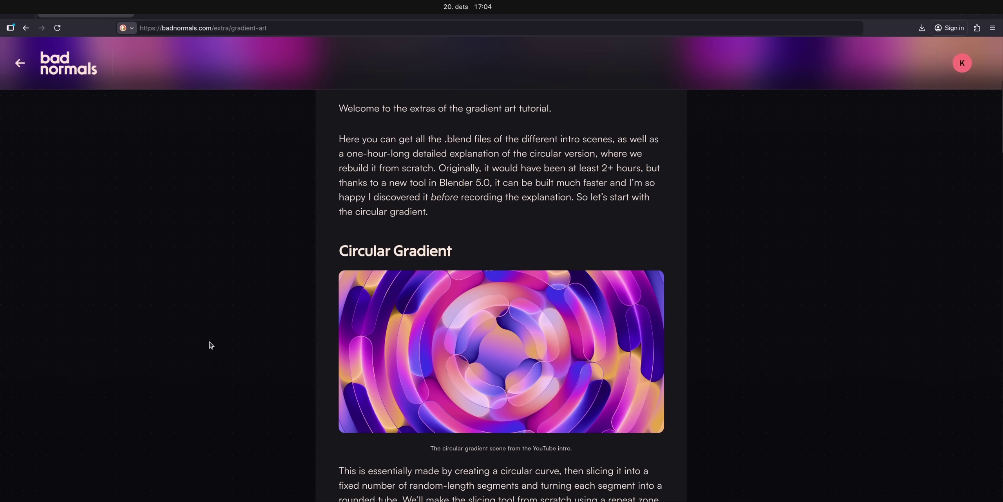
- Switch to the browser's badnormals.com gradient-art page, then briefly play and pause the Circular Gradient explanation video
scroll(211, 344, down, 10)
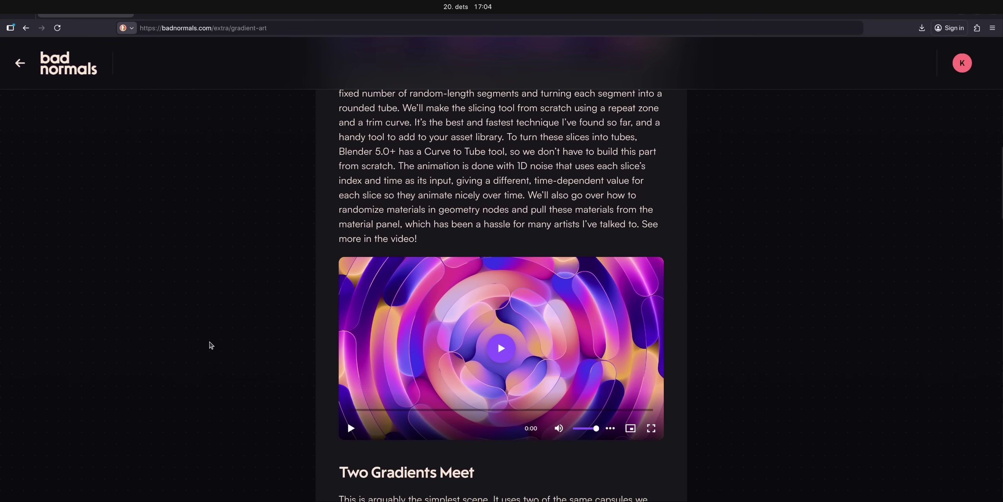
scroll(212, 343, down, 3)
click(352, 298)
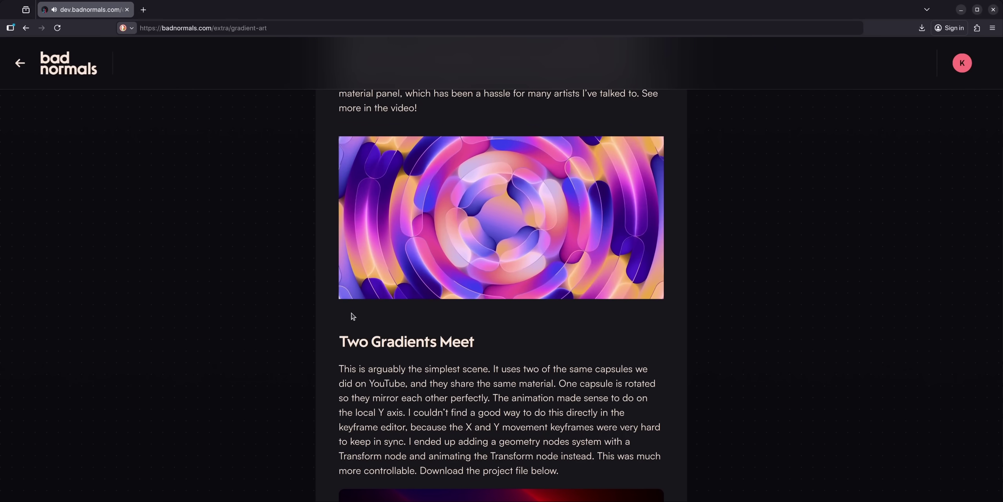
click(351, 295)
- Download the Circular Gradients .blend file from the project file list near the end of the gradient-art page
scroll(352, 298, down, 7)
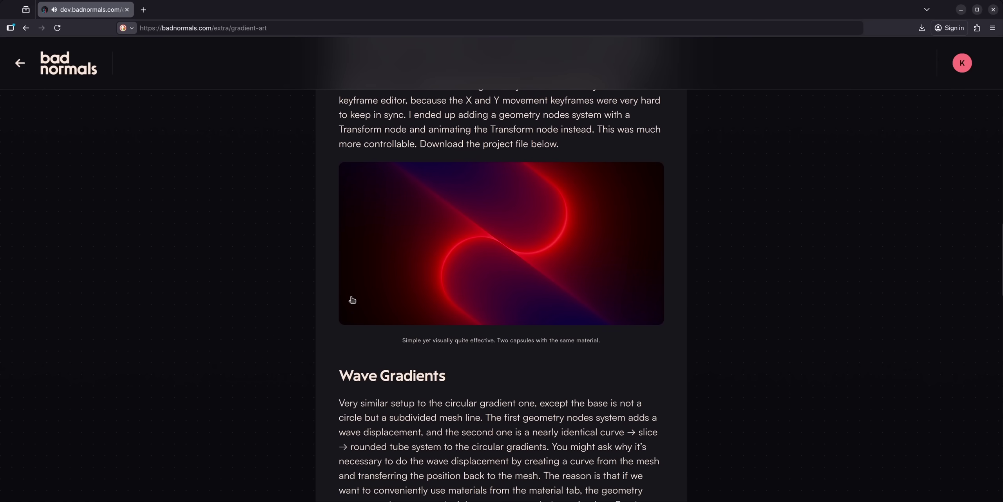
scroll(352, 299, down, 15)
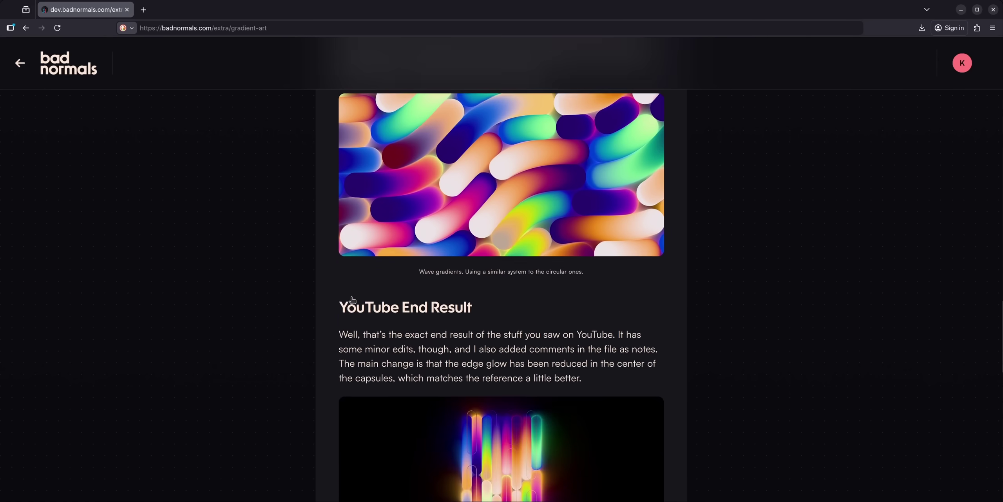
scroll(353, 300, down, 9)
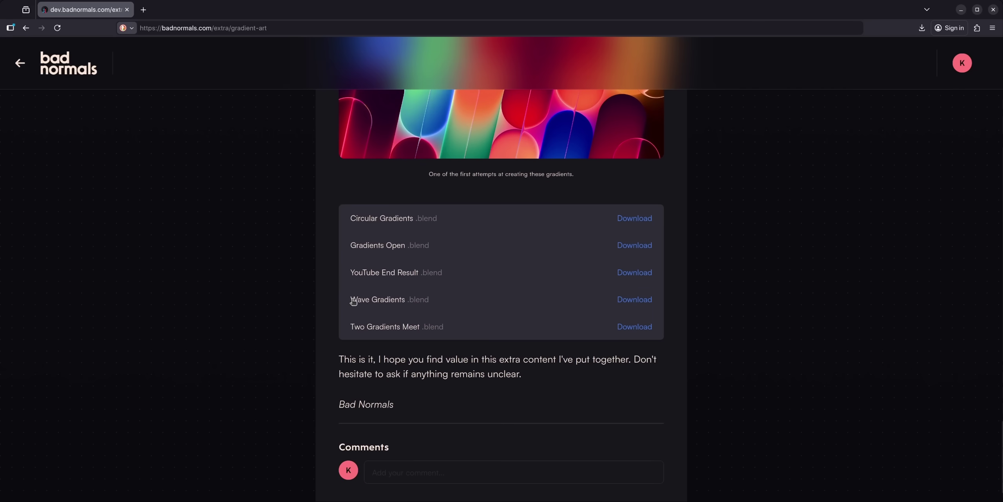
click(644, 220)
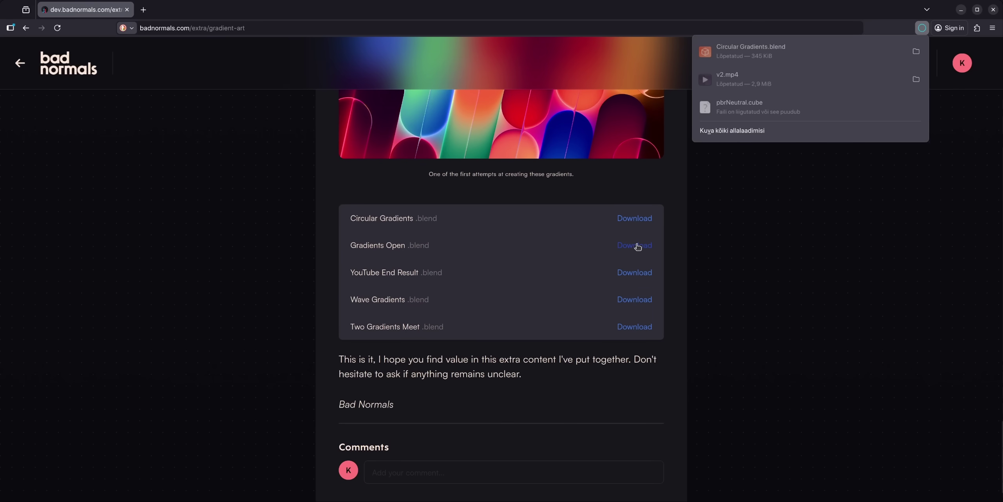